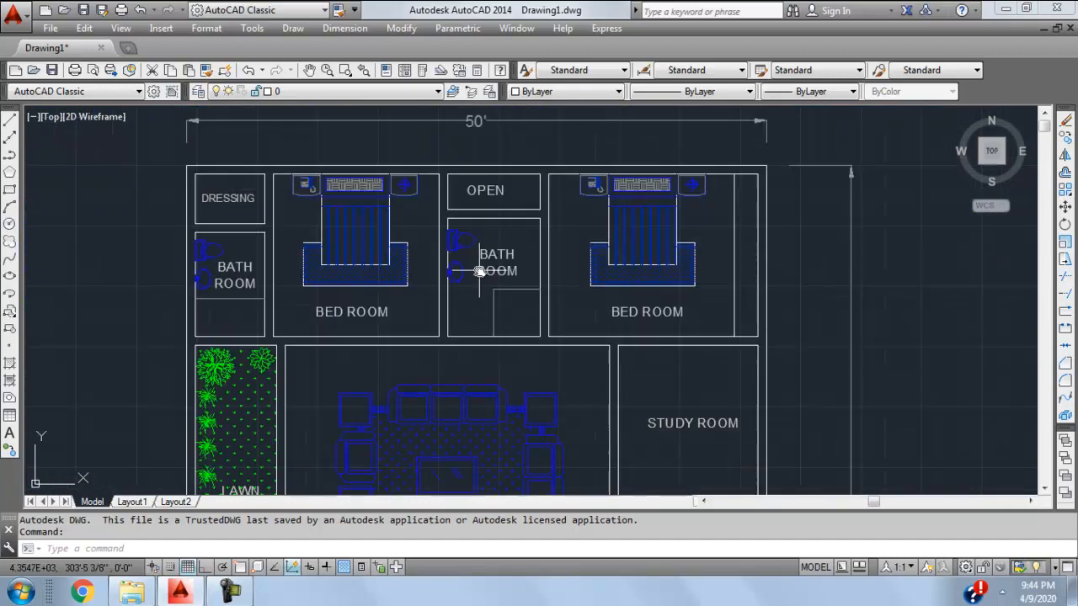
- Examine the bedrooms, bathrooms and dressing area along the upper part of the floor plan
scroll(484, 337, "up", 3)
middle_click_drag(484, 338, 344, 404)
scroll(507, 233, "up", 2)
scroll(568, 306, "down", 4)
middle_click_drag(586, 290, 715, 293)
scroll(628, 344, "up", 4)
scroll(617, 319, "down", 4)
scroll(626, 303, "up", 4)
scroll(662, 300, "down", 2)
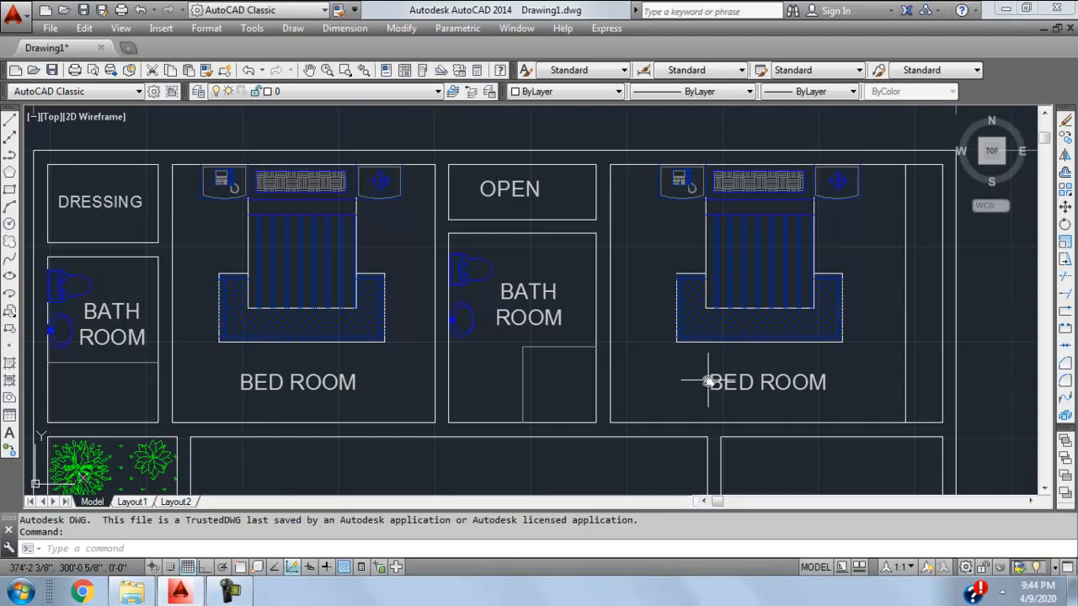
middle_click_drag(697, 380, 656, 383)
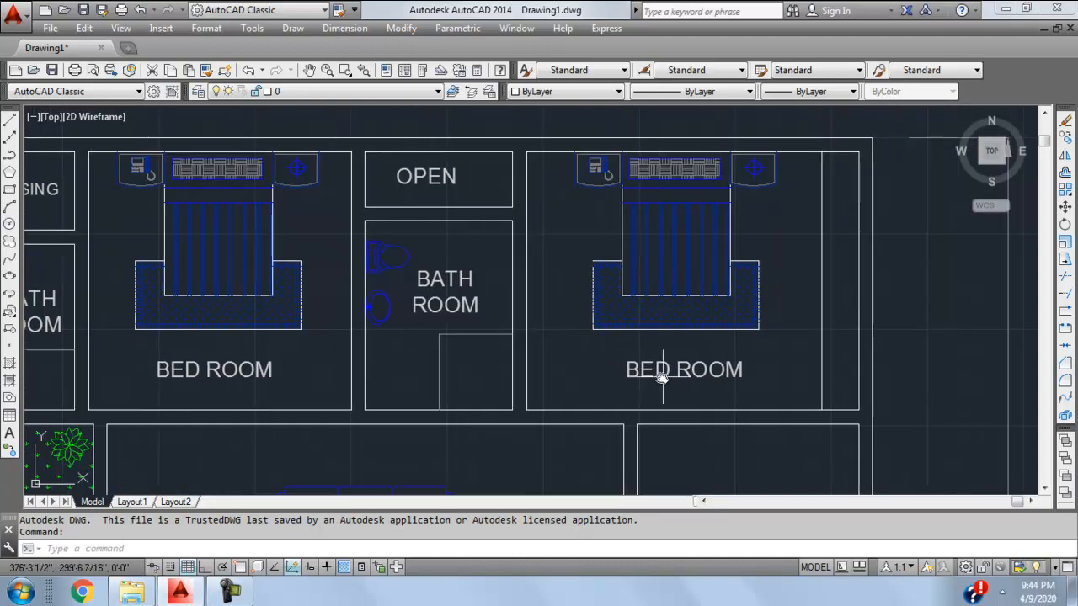
- Add 10x12 as a second line to the BED ROOM label of the right-hand bedroom
left_click(659, 376)
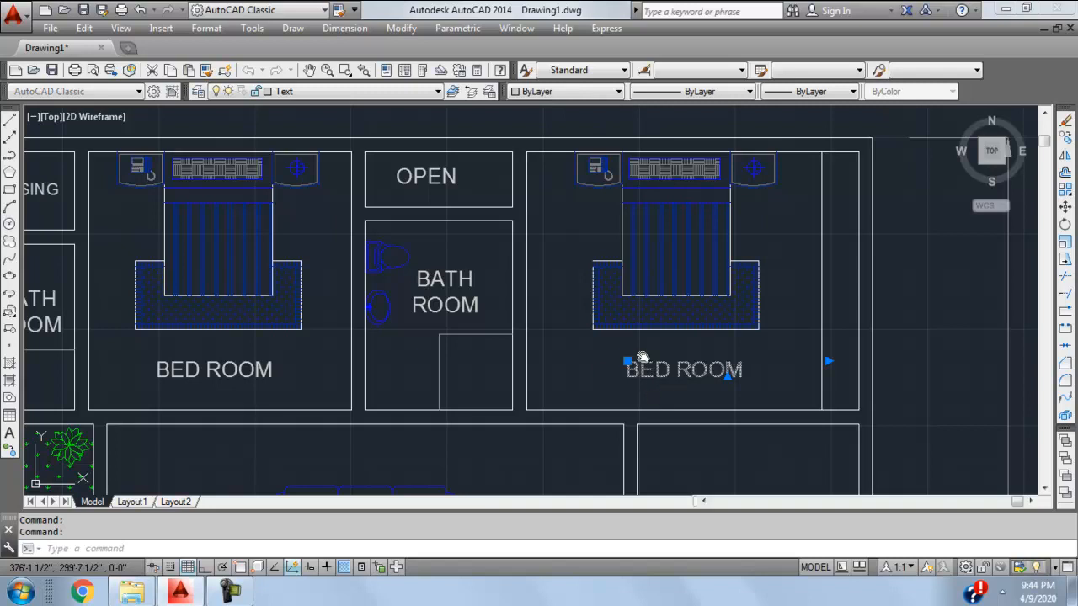
double_click(643, 357)
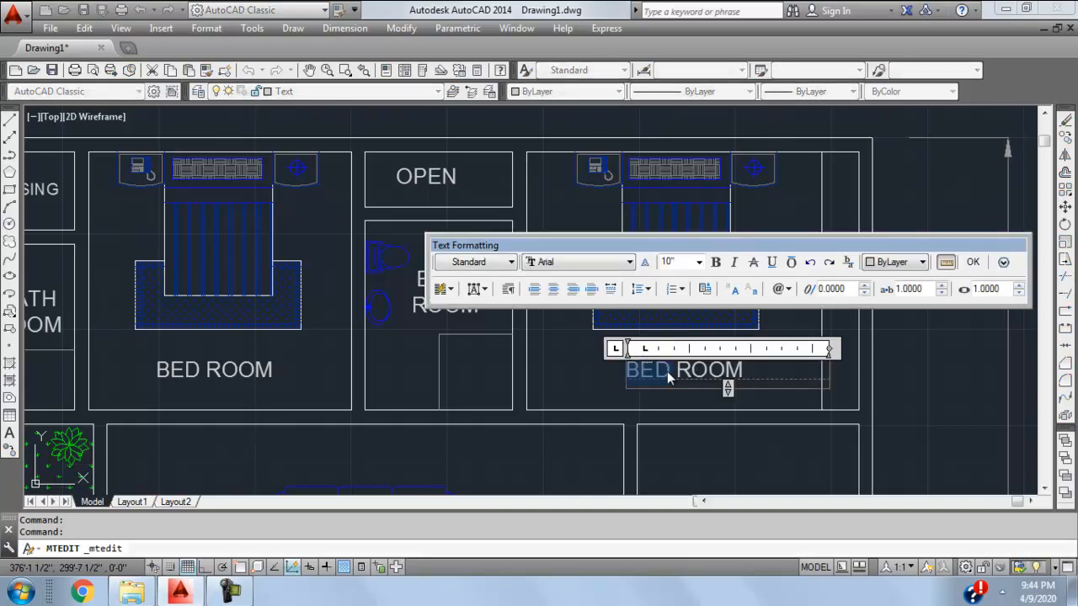
left_click(753, 371)
key("Return")
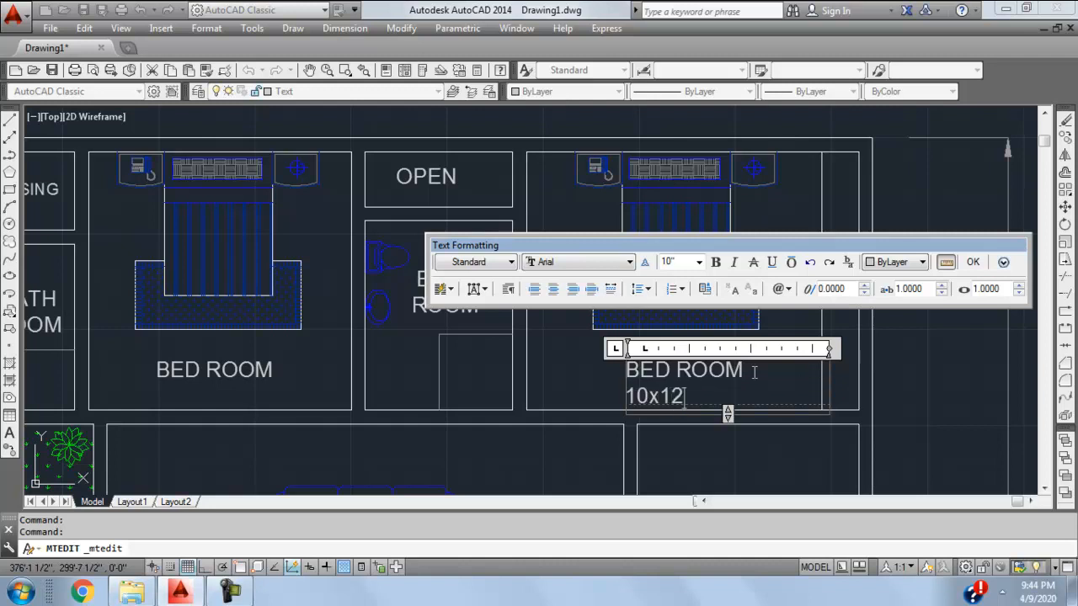
left_click(972, 263)
scroll(650, 415, "up", 2)
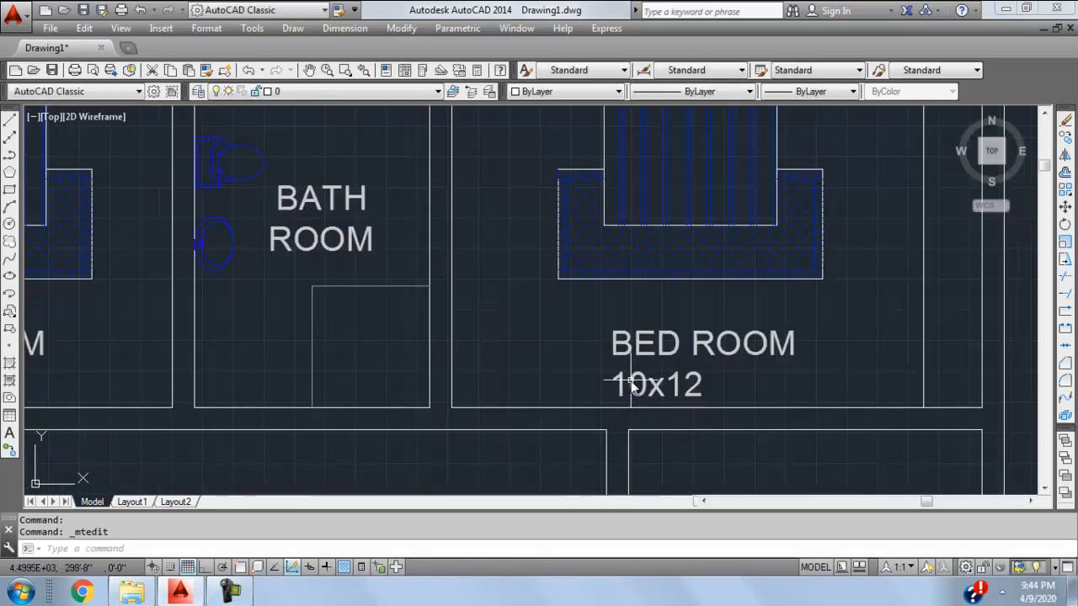
scroll(632, 383, "down", 2)
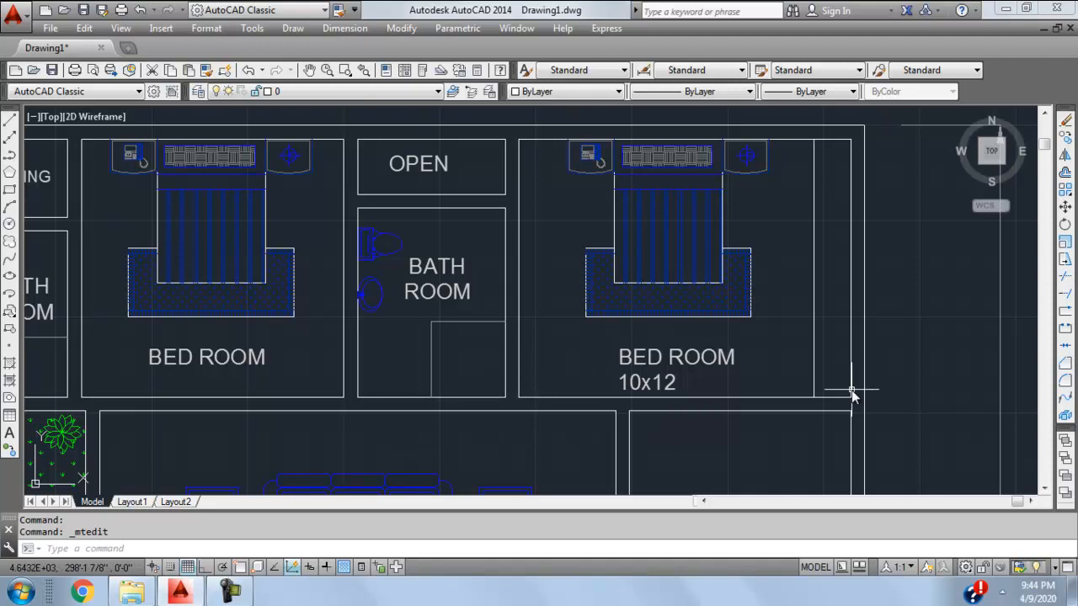
- Remove the 10x12 line from the right-hand bedroom's label
mouse_move(830, 392)
middle_mouse_down()
mouse_move(703, 348)
mouse_move(688, 363)
middle_mouse_up()
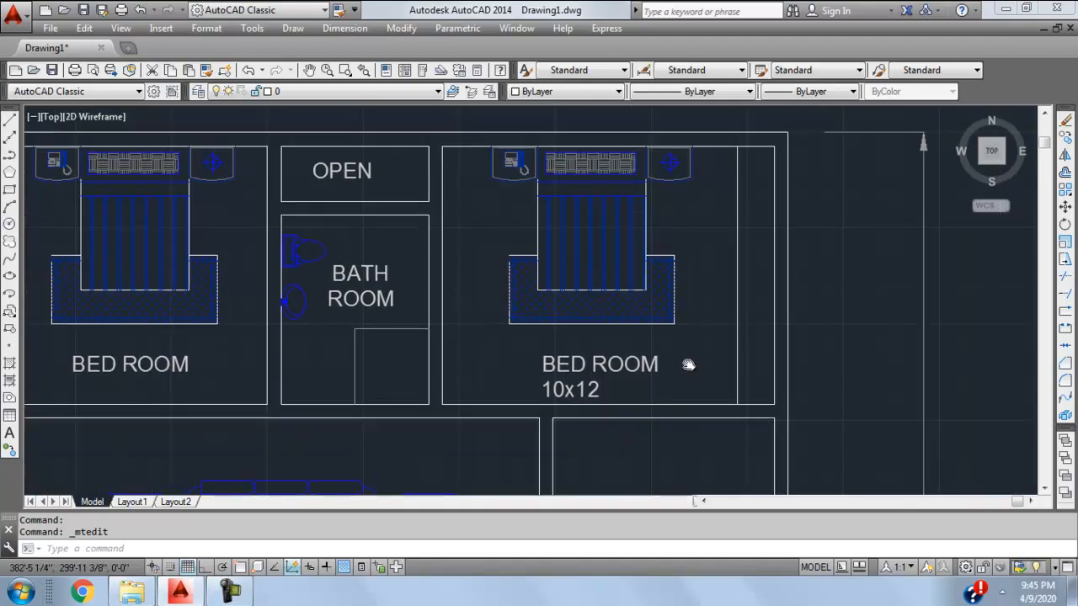
scroll(625, 387, "up", 4)
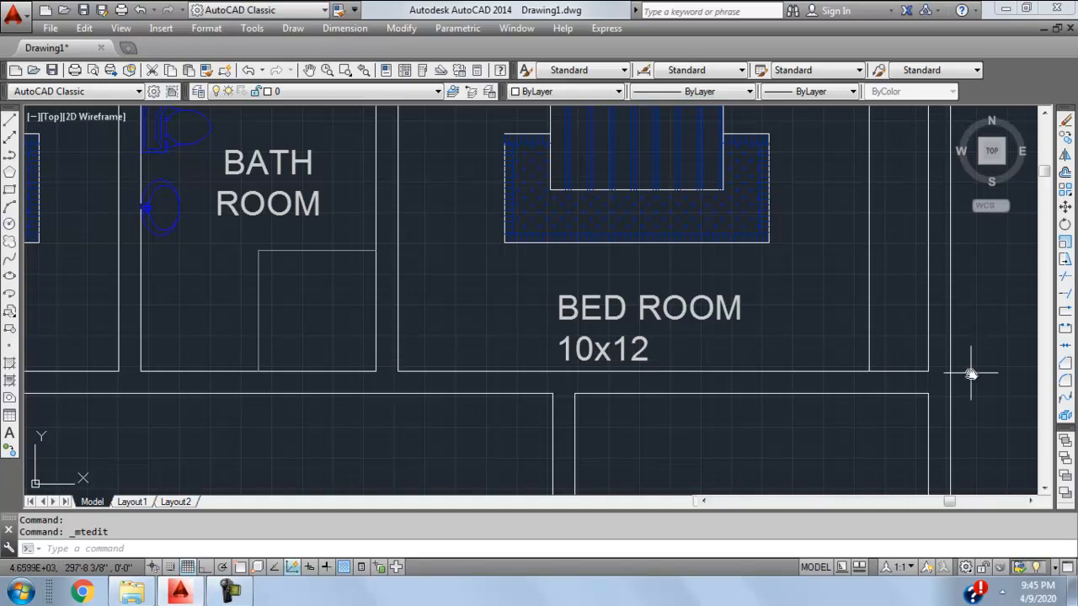
scroll(624, 350, "down", 4)
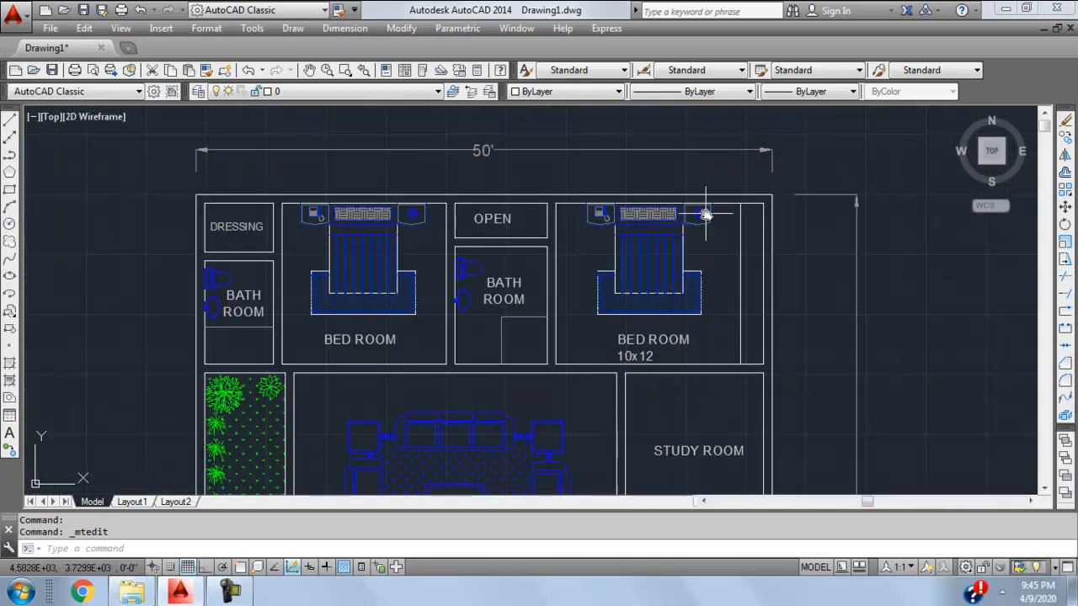
scroll(712, 245, "up", 2)
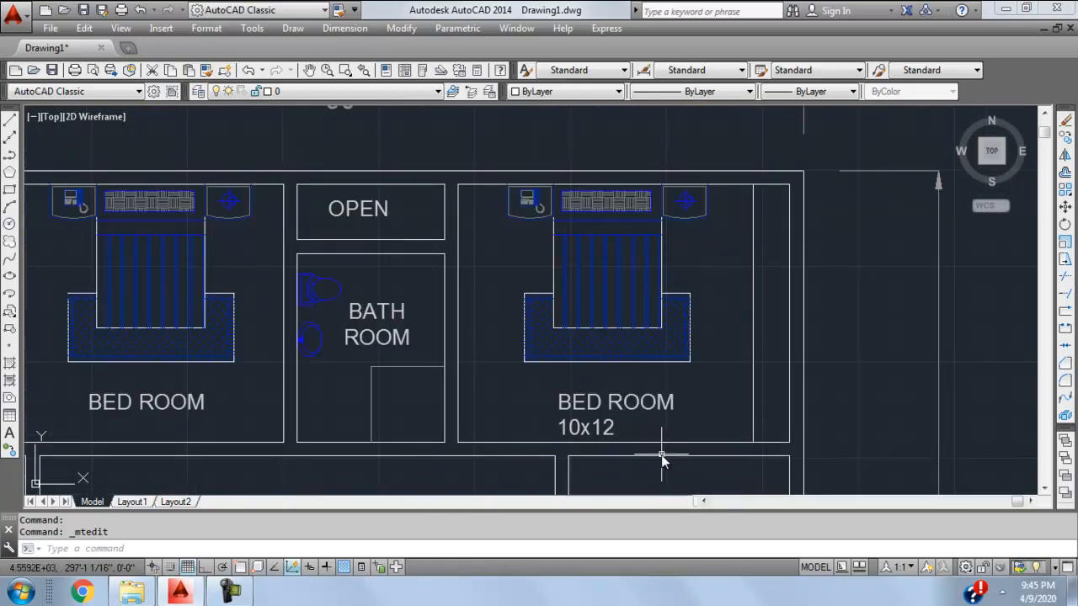
double_click(597, 429)
left_click_drag(617, 429, 499, 429)
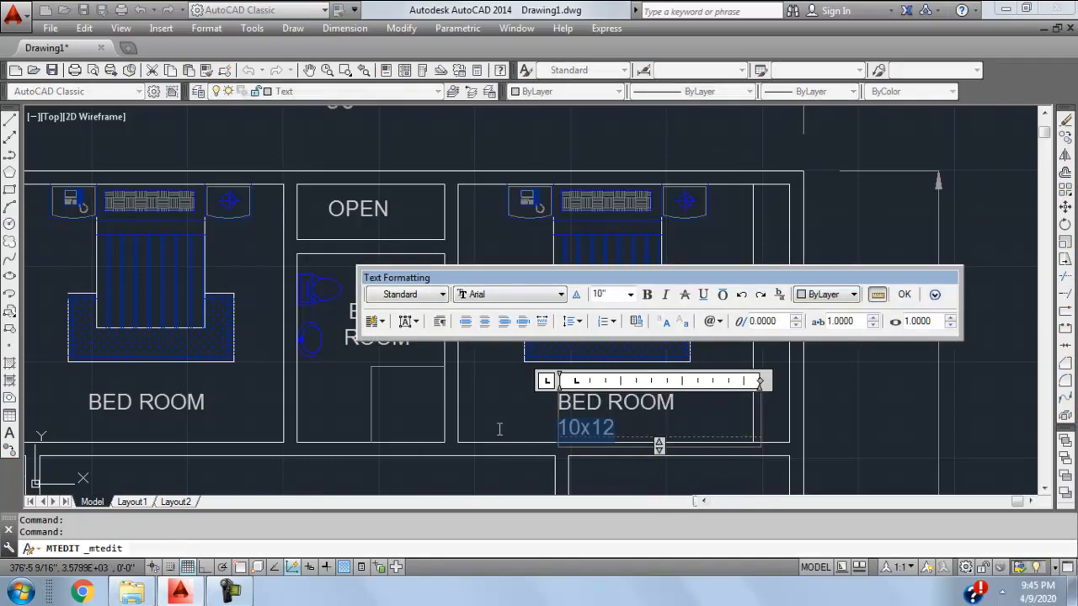
key("Delete")
left_click(905, 295)
scroll(638, 332, "down", 4)
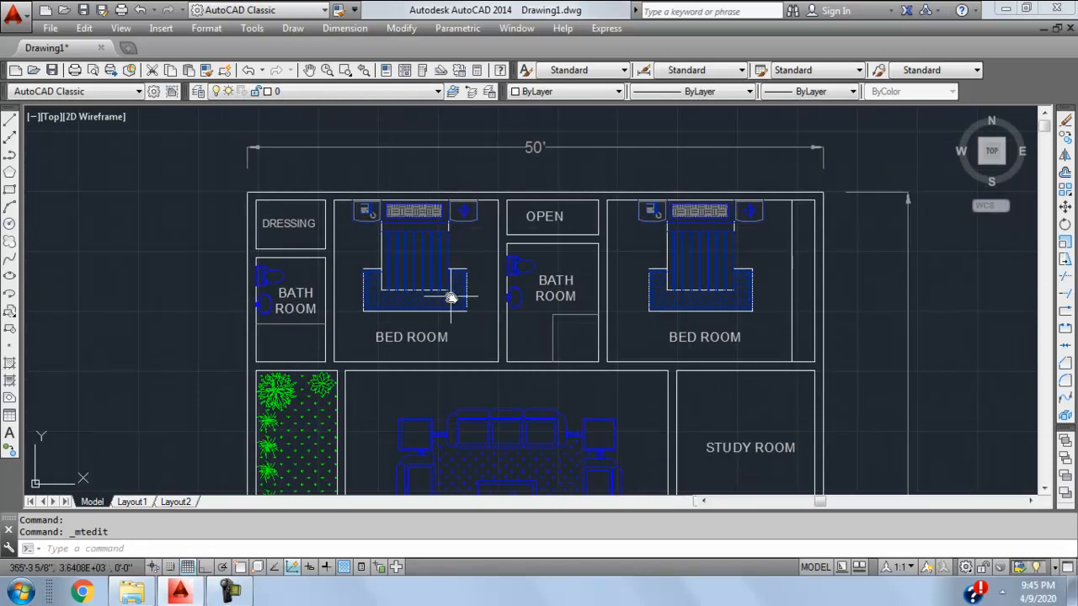
- Turn on object snap and ortho mode, and place a linear dimension for the left bedroom's width inside the room
middle_click_drag(441, 259, 406, 255)
scroll(478, 251, "down", 2)
middle_click_drag(538, 270, 515, 287)
scroll(440, 277, "up", 2)
middle_click_drag(441, 277, 421, 294)
scroll(438, 294, "down", 1)
scroll(438, 305, "up", 2)
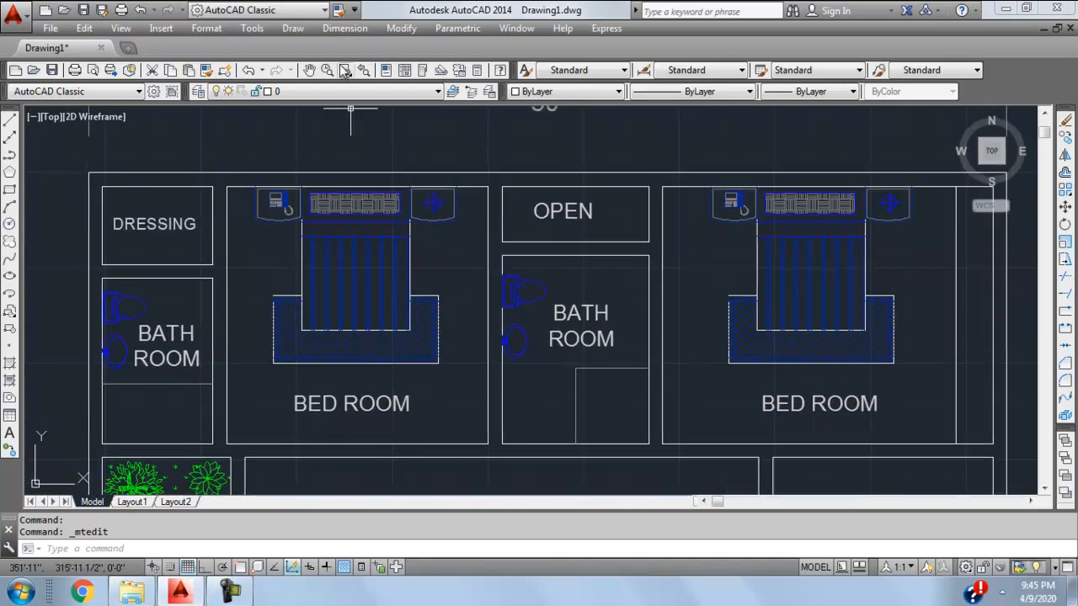
left_click(345, 28)
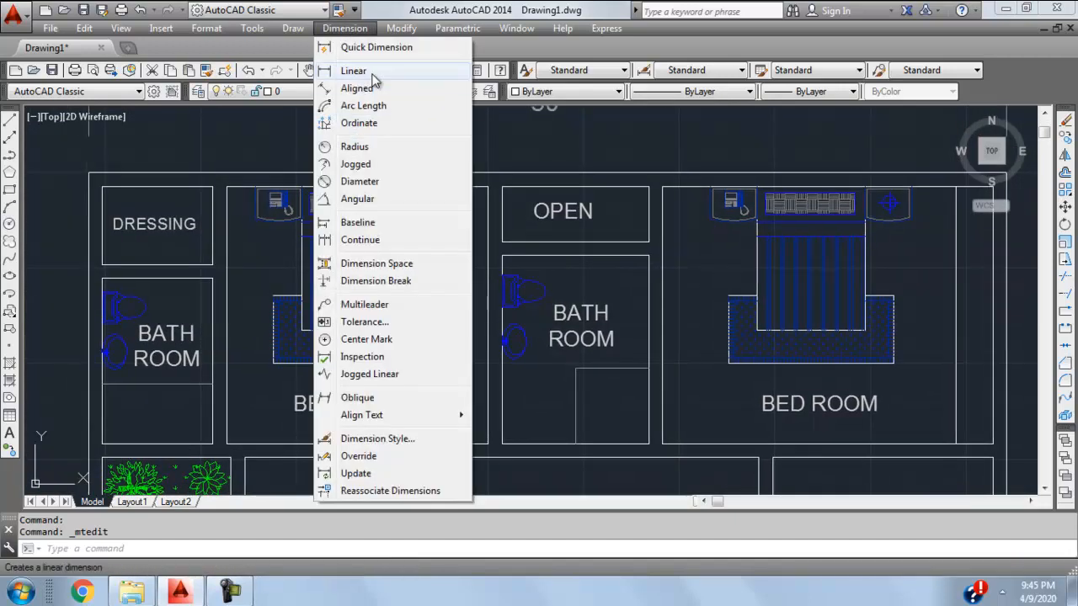
left_click(371, 73)
scroll(235, 185, "up", 2)
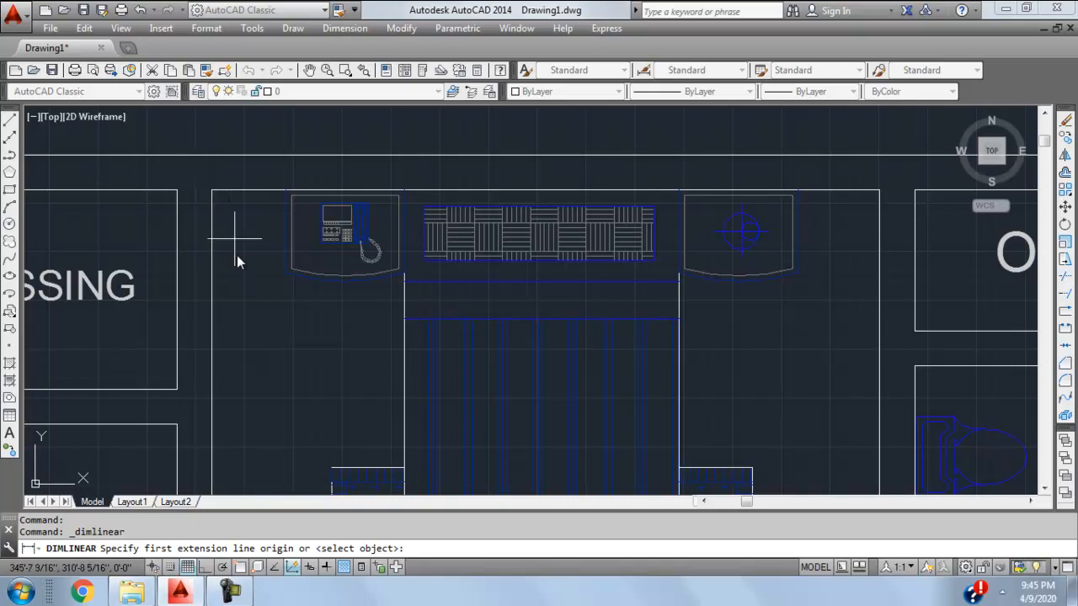
left_click(241, 567)
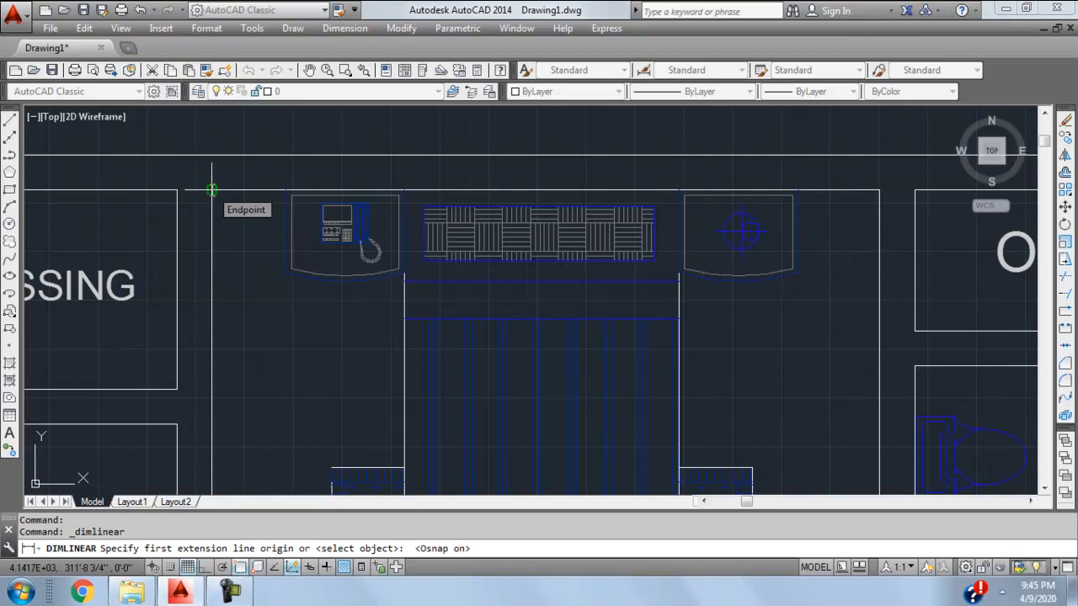
left_click(212, 190)
scroll(373, 180, "down", 3)
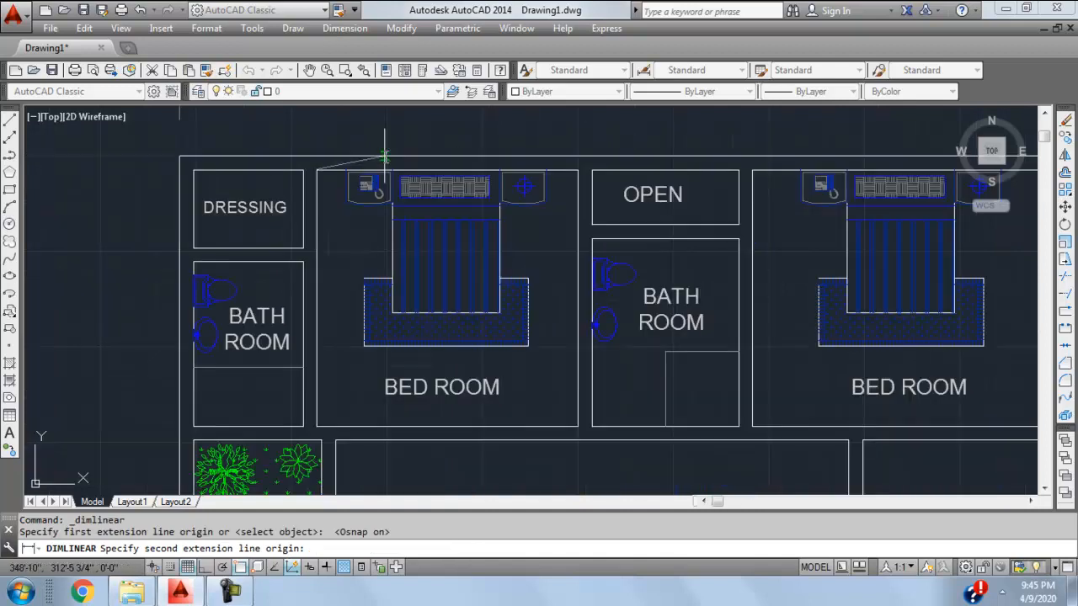
scroll(525, 130, "up", 2)
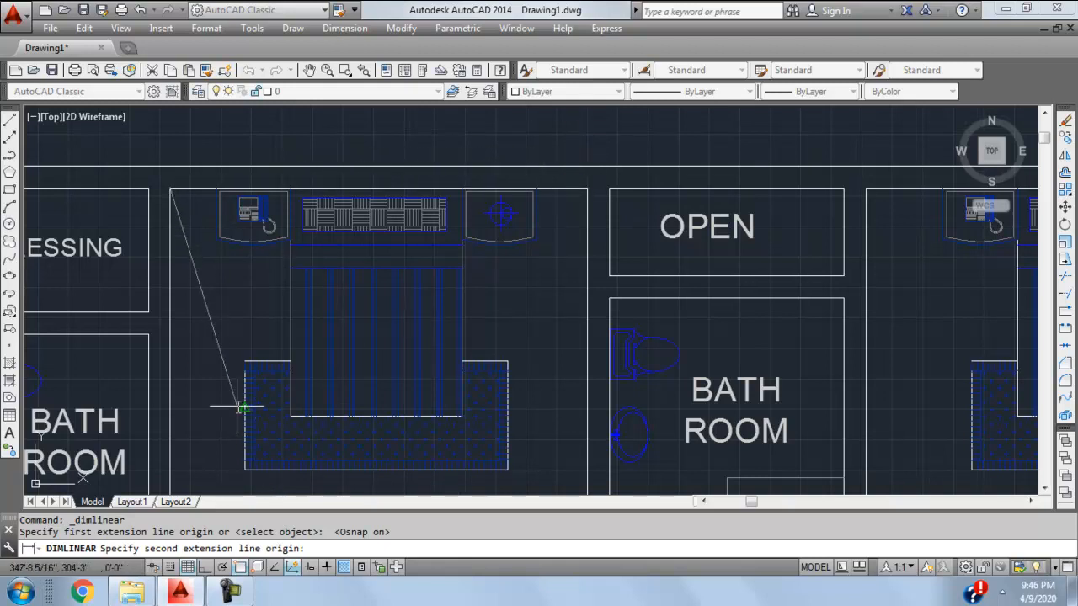
left_click(205, 567)
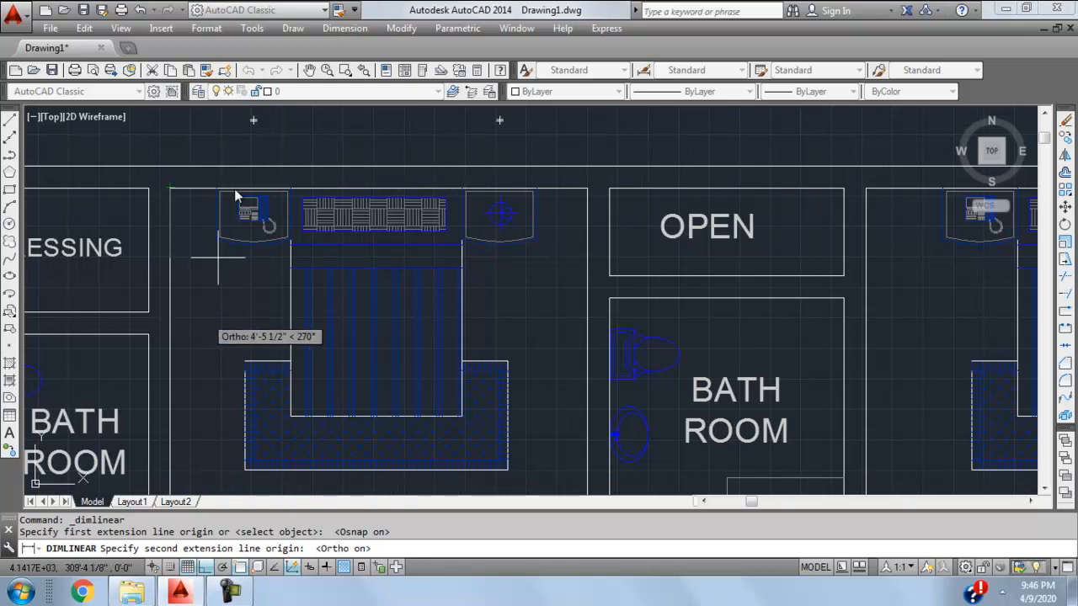
left_click(587, 189)
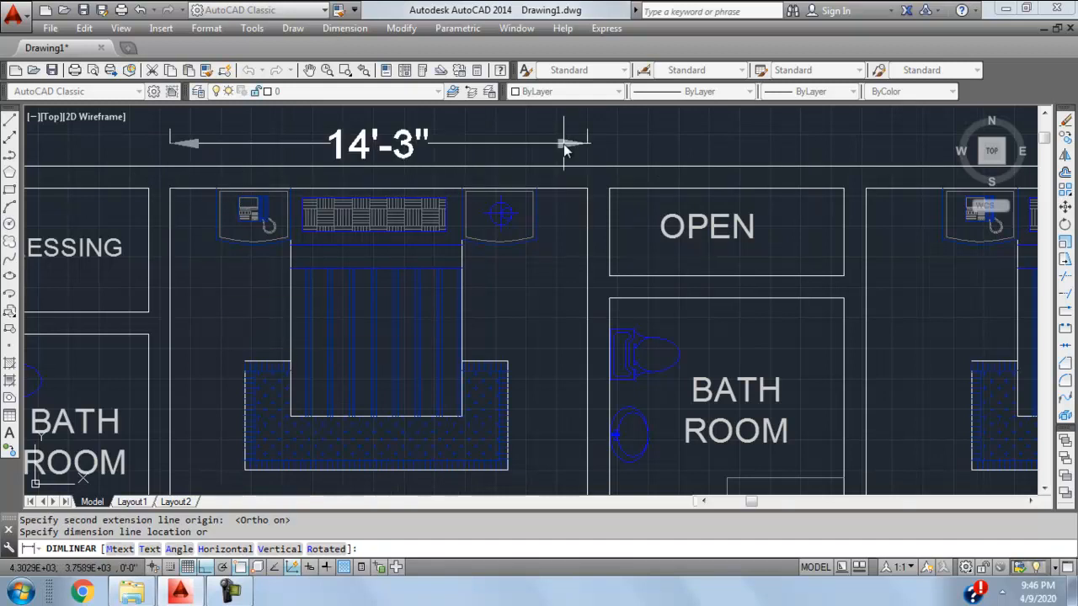
left_click(539, 259)
- Add a vertical linear dimension along the left bedroom's left wall, placed inside the room
scroll(526, 249, "down", 4)
scroll(514, 244, "down", 1)
scroll(500, 238, "up", 5)
scroll(500, 236, "down", 2)
scroll(488, 241, "down", 2)
left_click(344, 28)
left_click(353, 71)
left_click(307, 166)
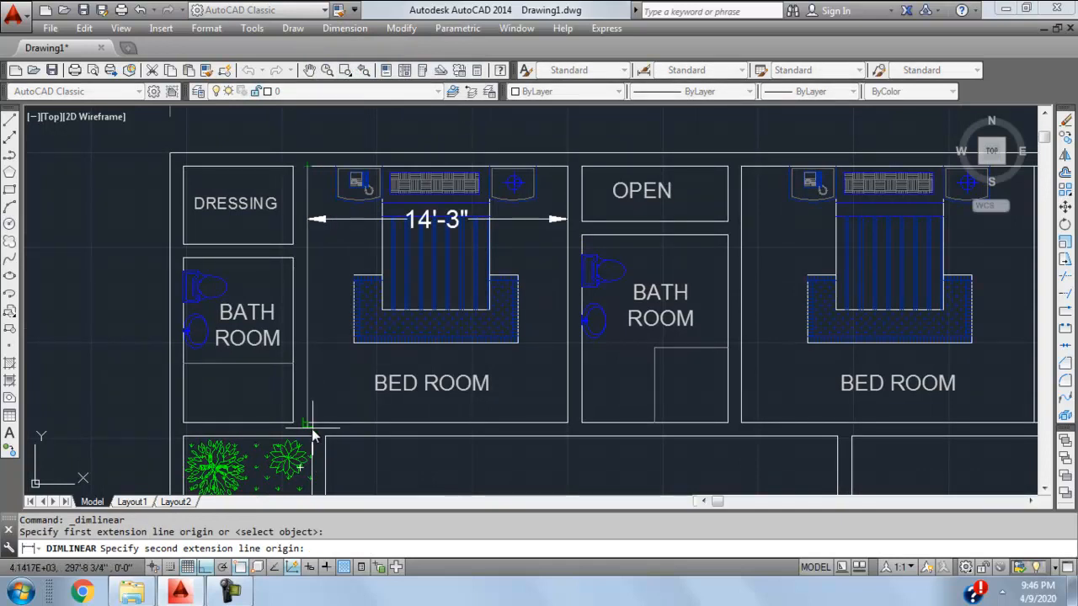
left_click(308, 424)
left_click(338, 290)
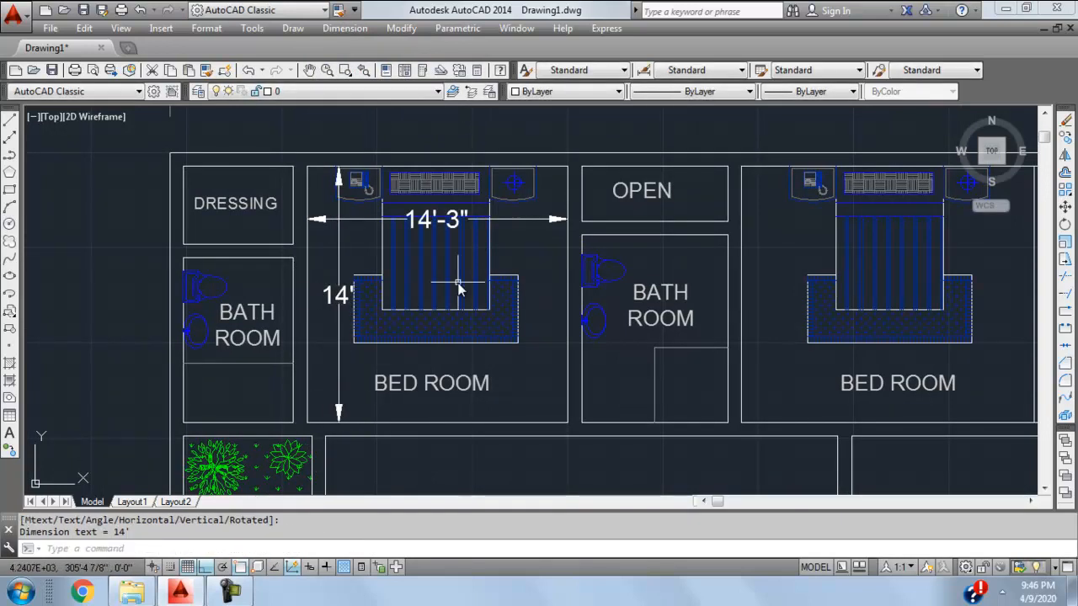
- Add a horizontal linear dimension for the dressing room's width, placed inside the room
mouse_move(459, 289)
middle_mouse_down()
mouse_move(435, 281)
mouse_move(368, 298)
middle_mouse_up()
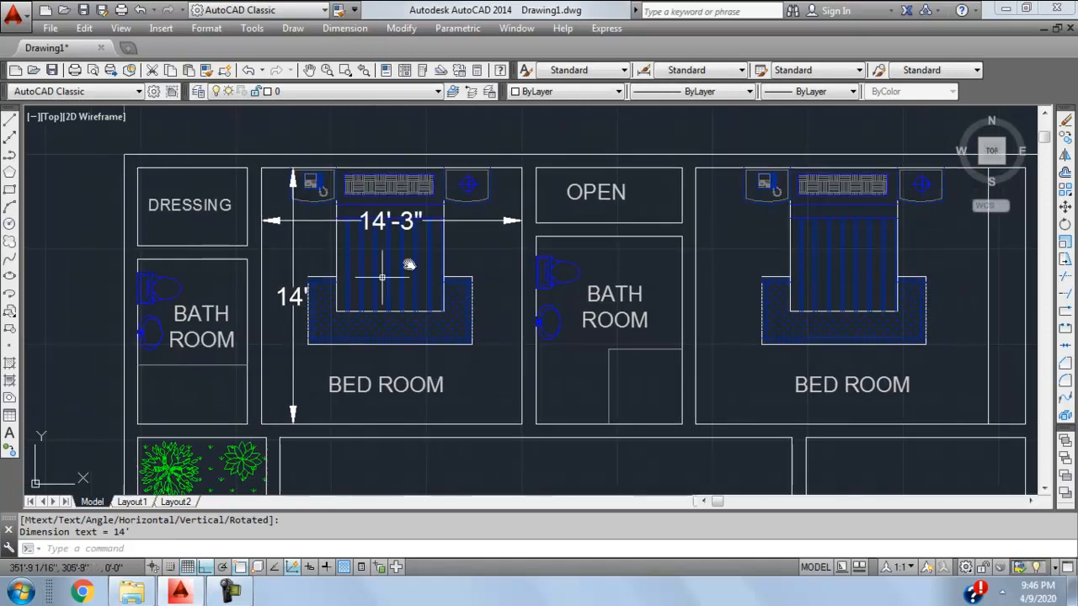
middle_click_drag(437, 270, 401, 273)
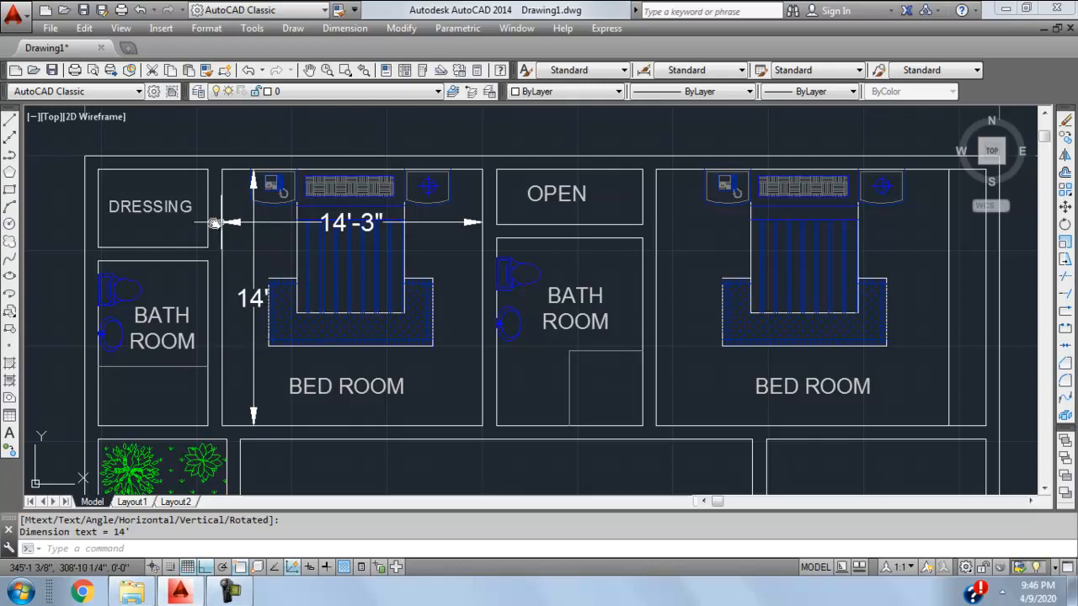
middle_click_drag(383, 273, 304, 243)
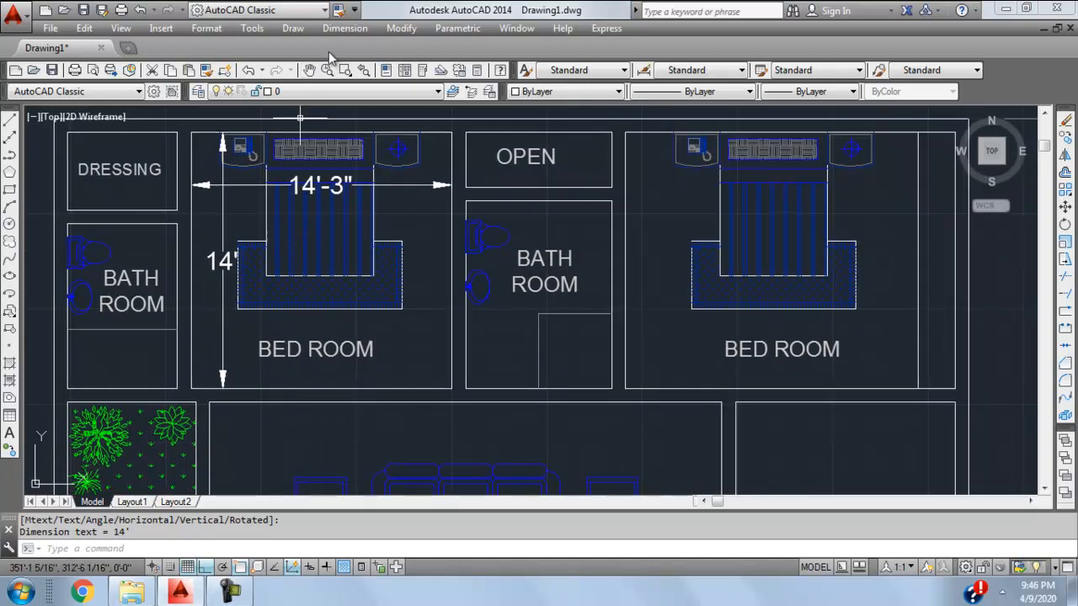
left_click(345, 28)
left_click(353, 70)
middle_click_drag(69, 119, 267, 175)
left_click(266, 184)
left_click(374, 187)
left_click(353, 207)
- Add a vertical linear dimension along the dressing room's right wall, placed inside the room
left_click(344, 28)
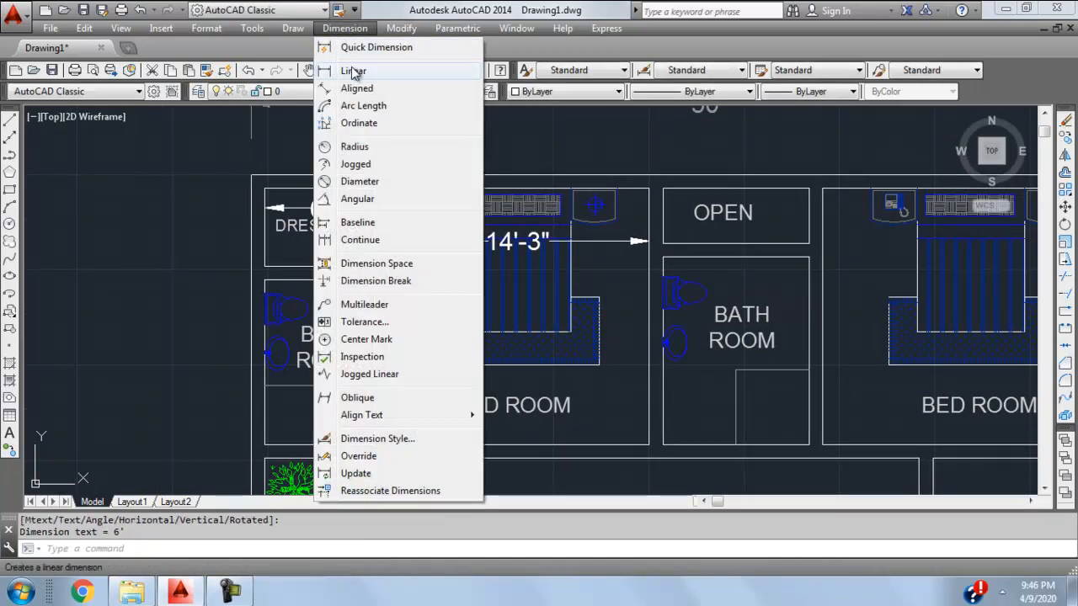
left_click(352, 71)
left_click(374, 189)
left_click(374, 266)
left_click(350, 227)
- Make Dimensions the current layer
mouse_move(505, 260)
middle_mouse_down()
mouse_move(278, 248)
mouse_move(416, 197)
middle_mouse_up()
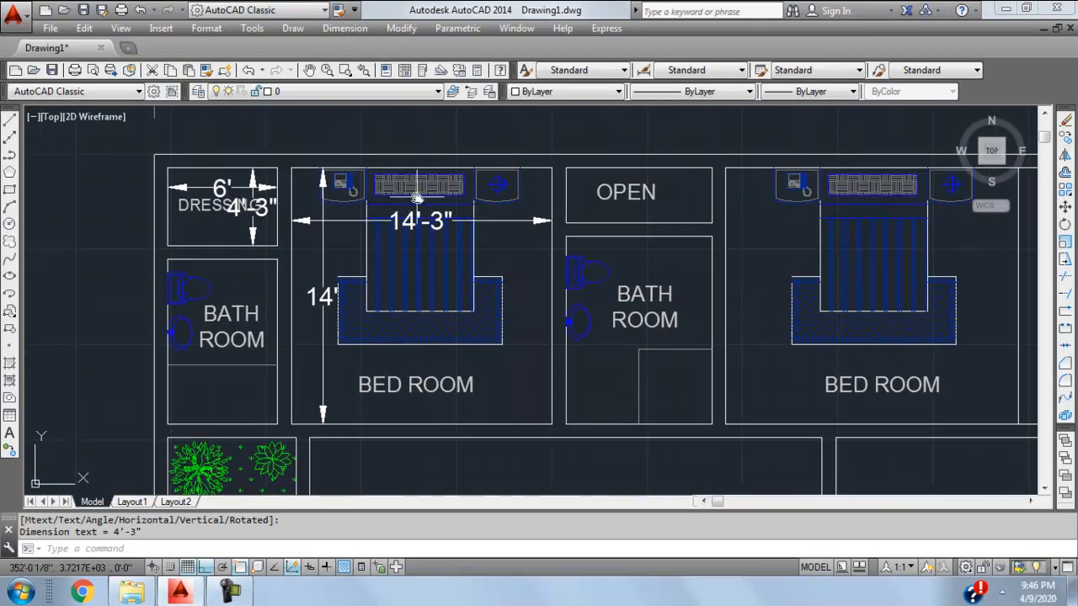
left_click(362, 91)
left_click(345, 158)
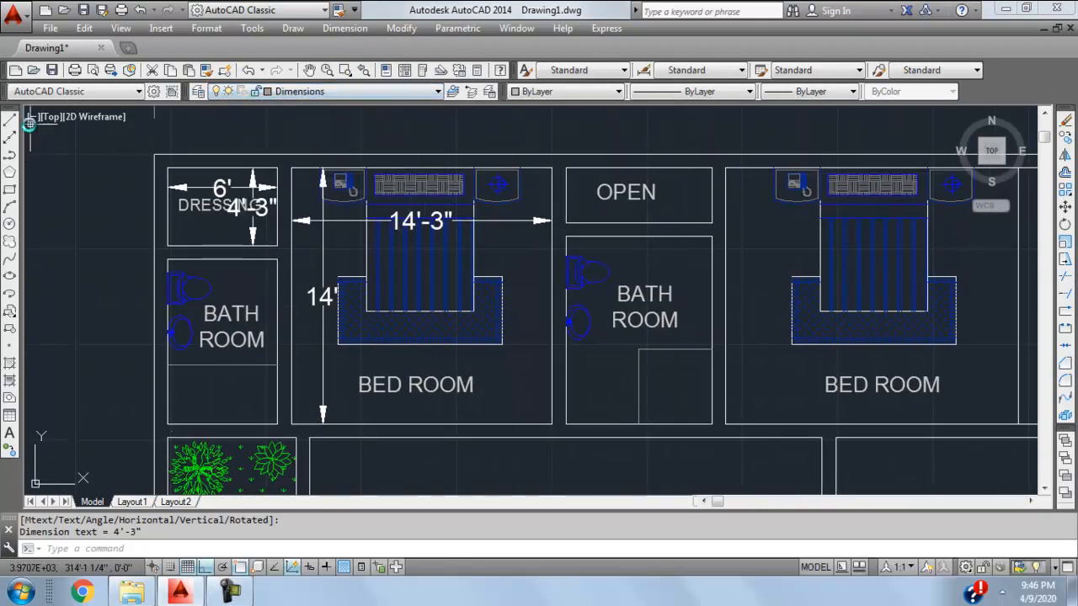
- Move the bedroom and dressing room dimensions to the Dimensions layer
left_click(325, 215)
left_click(273, 209)
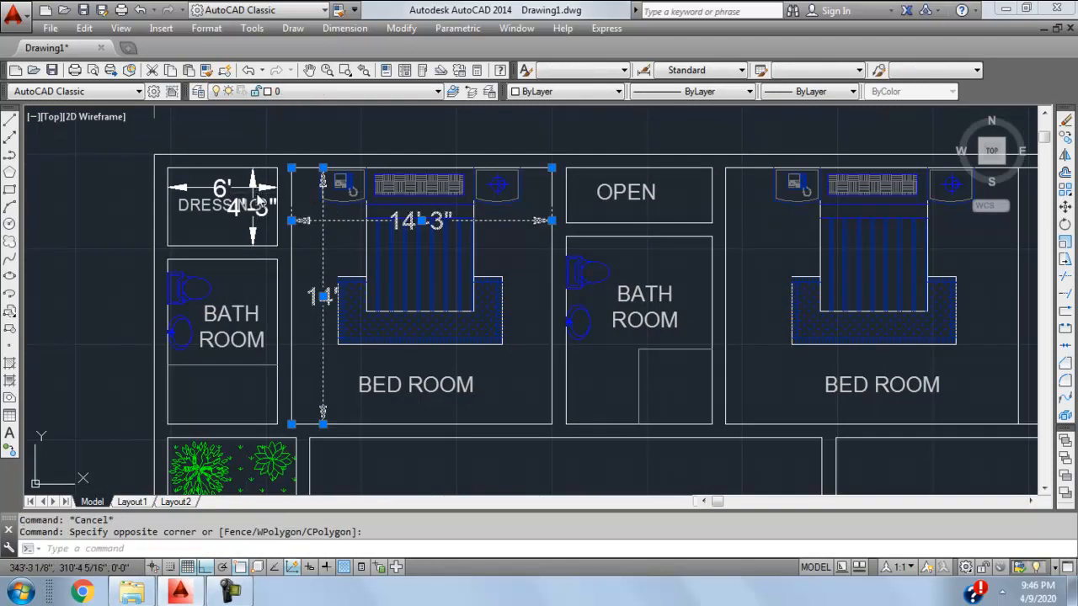
left_click(253, 191)
left_click(225, 172)
left_click(341, 91)
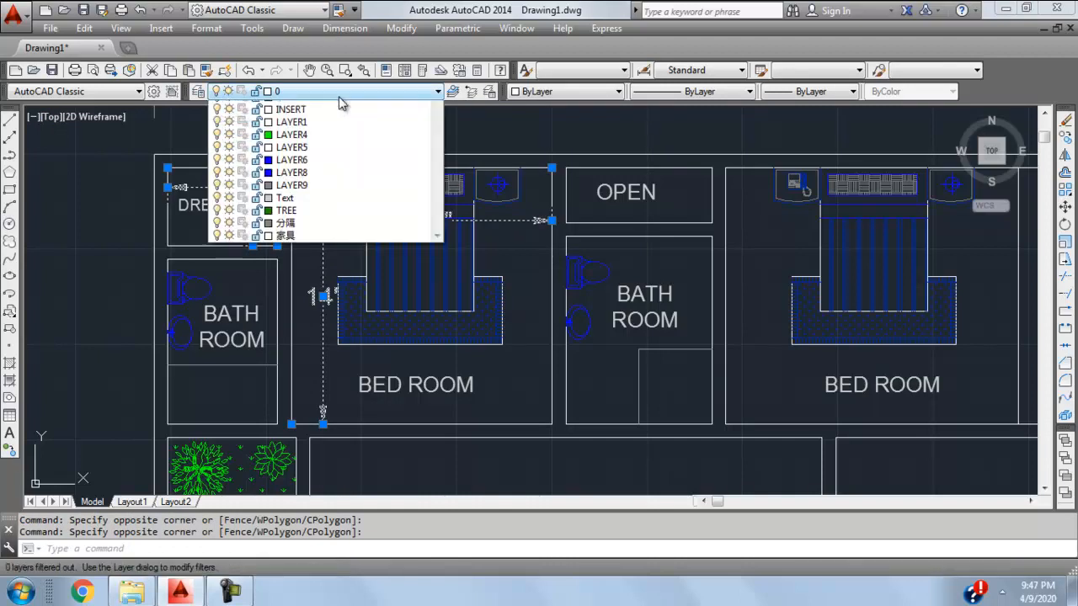
left_click(316, 146)
key("Escape")
- Turn off the Dimensions layer to hide all dimensions in the floor plan
mouse_move(501, 229)
middle_mouse_down()
mouse_move(404, 261)
mouse_move(465, 249)
middle_mouse_up()
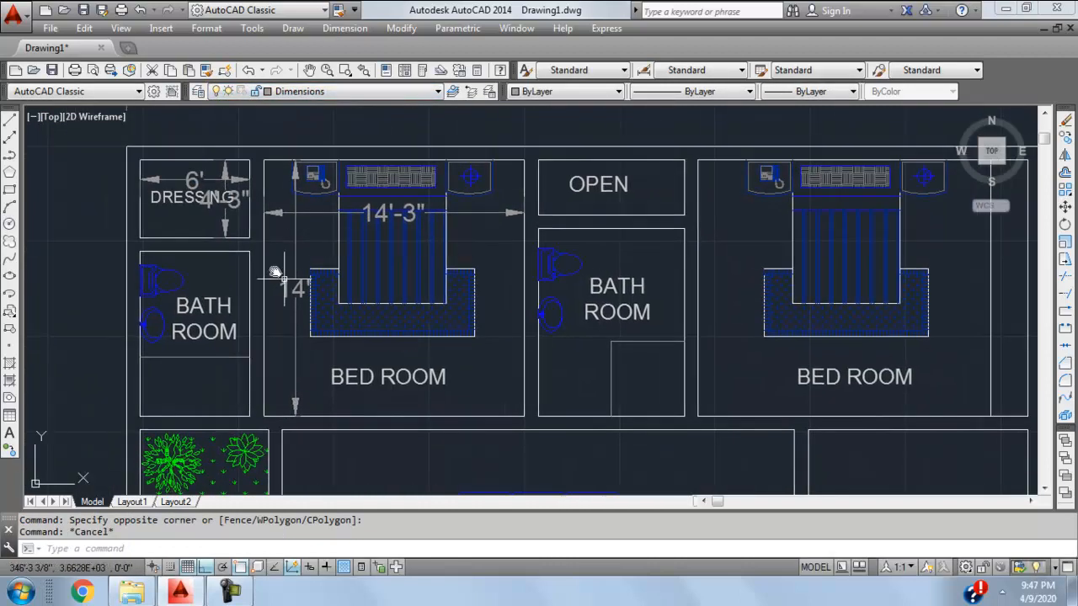
scroll(324, 215, "down", 2)
middle_click_drag(323, 226, 202, 248)
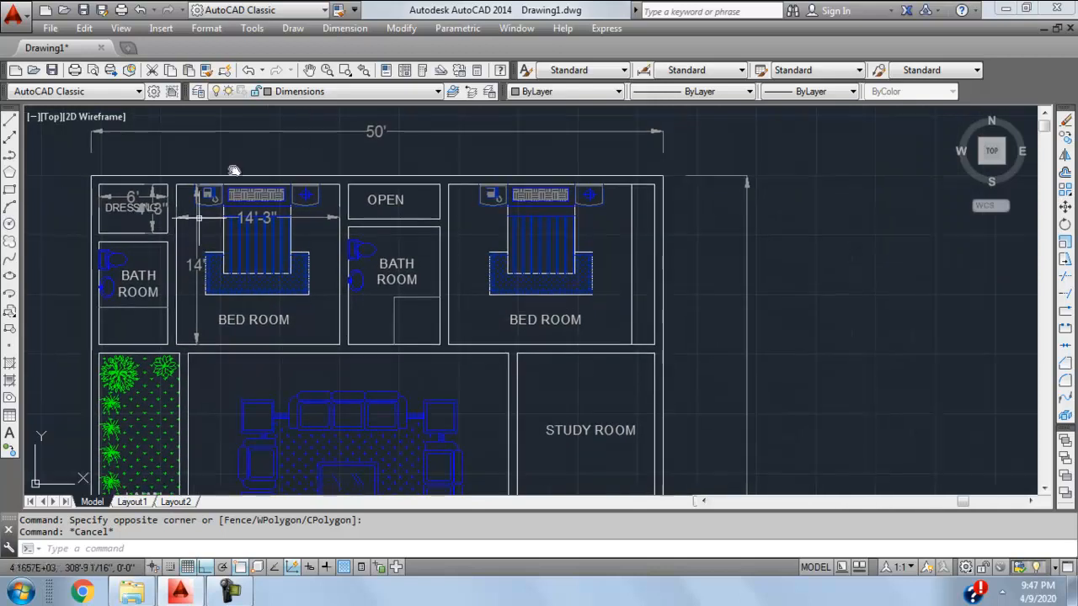
middle_click_drag(303, 169, 298, 173)
left_click(333, 91)
left_click(217, 158)
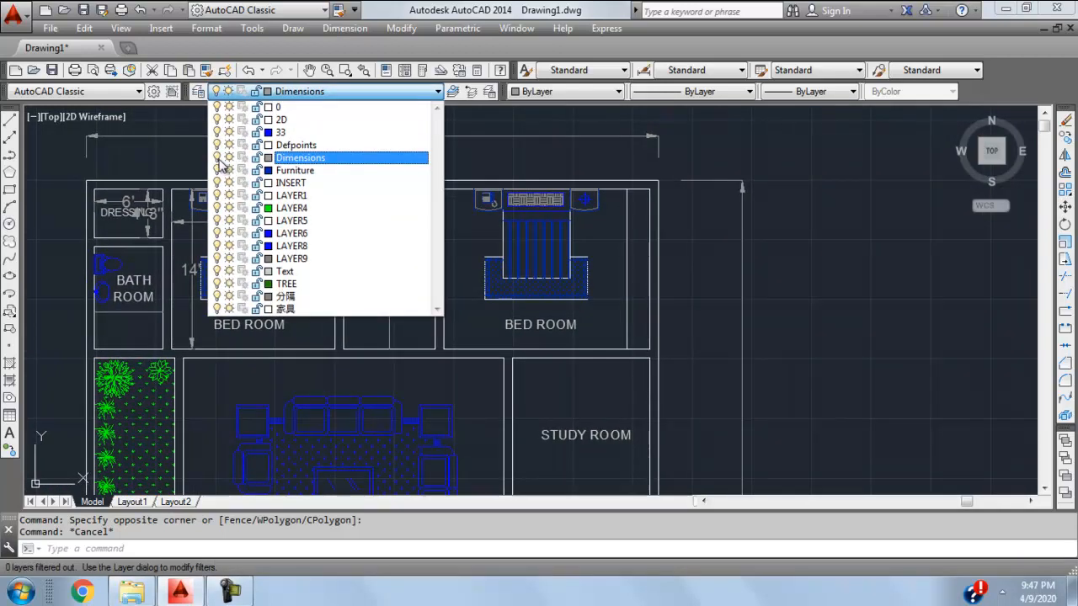
left_click(144, 151)
left_click(601, 330)
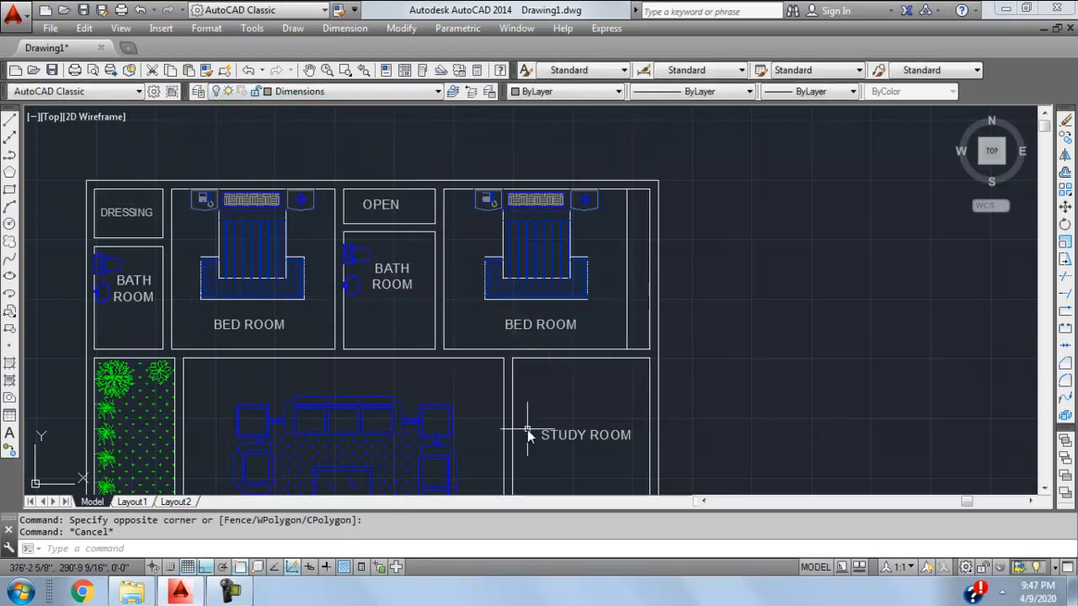
- Turn the Dimensions layer back on and make layer 0 current
left_click(339, 95)
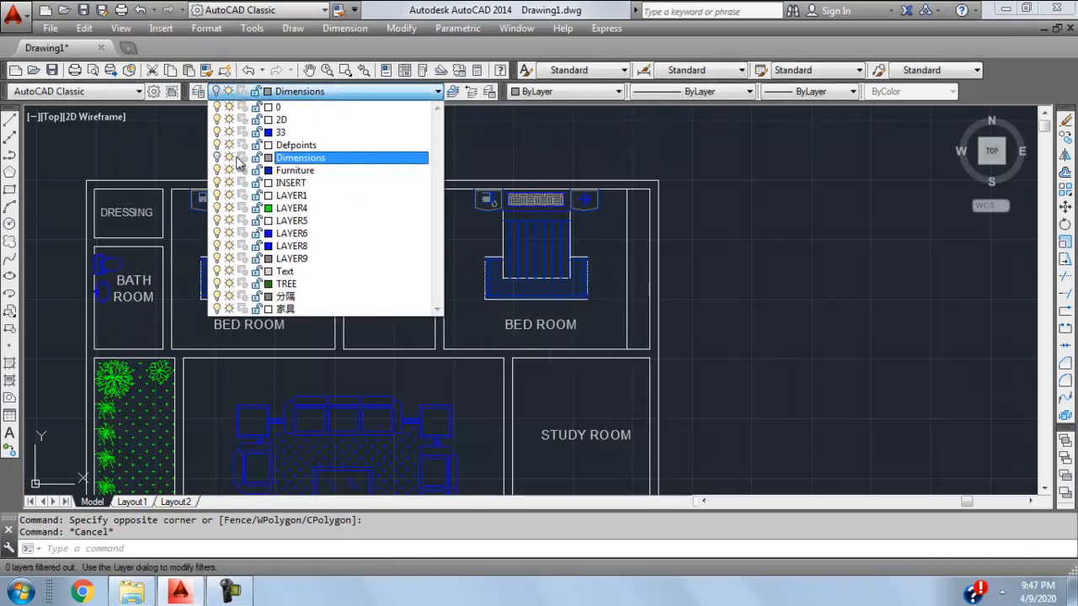
left_click(218, 158)
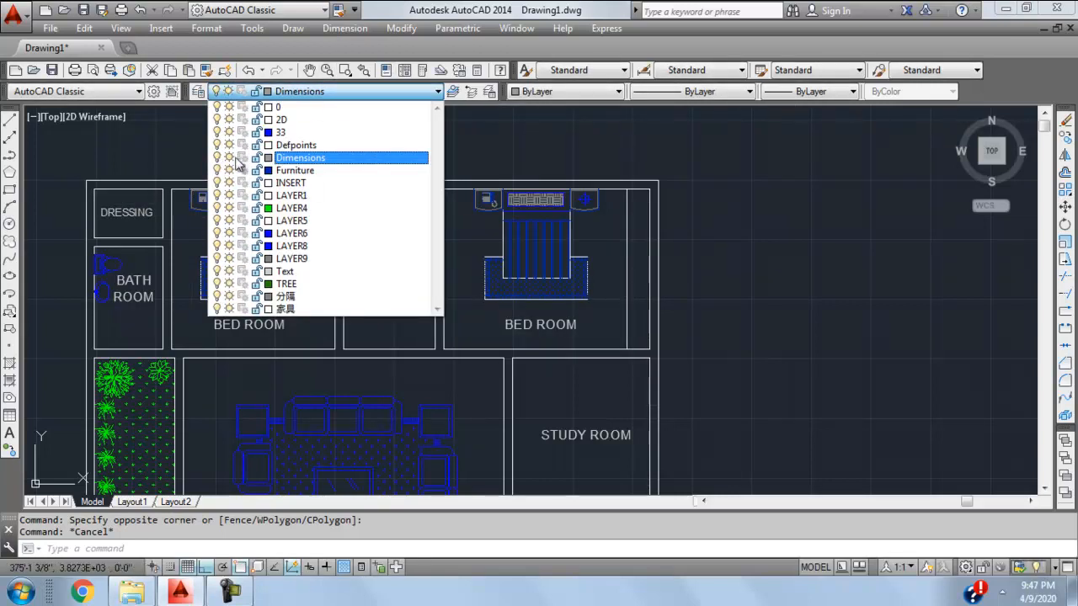
left_click(365, 107)
- Add a second line reading 14'3"x14' to the left bedroom's BED ROOM label and center the text
scroll(471, 267, "up", 2)
scroll(471, 269, "down", 4)
scroll(464, 268, "up", 3)
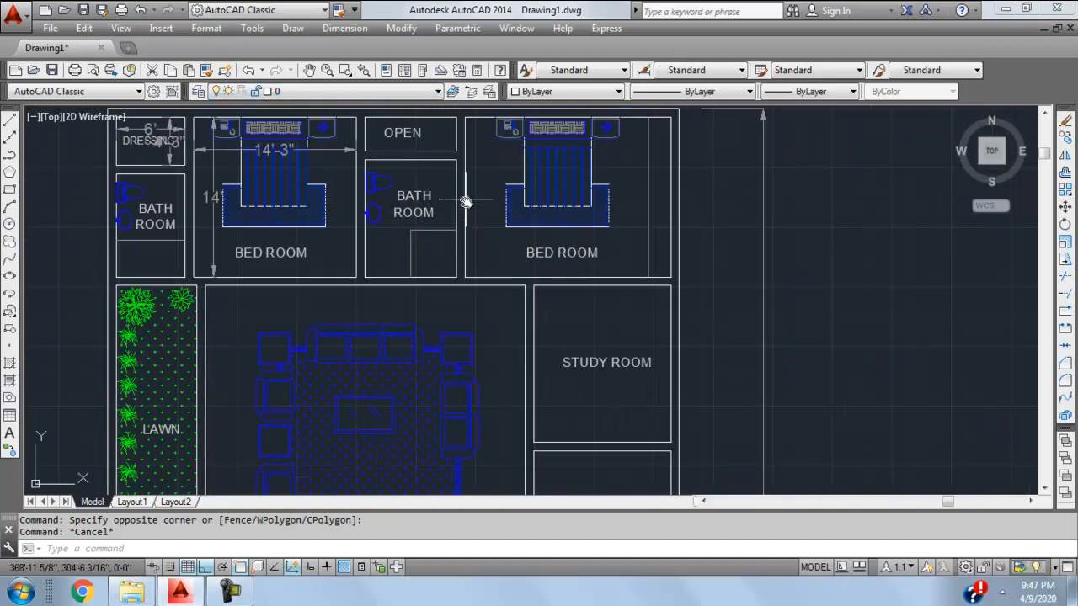
scroll(505, 253, "down", 2)
scroll(362, 193, "up", 5)
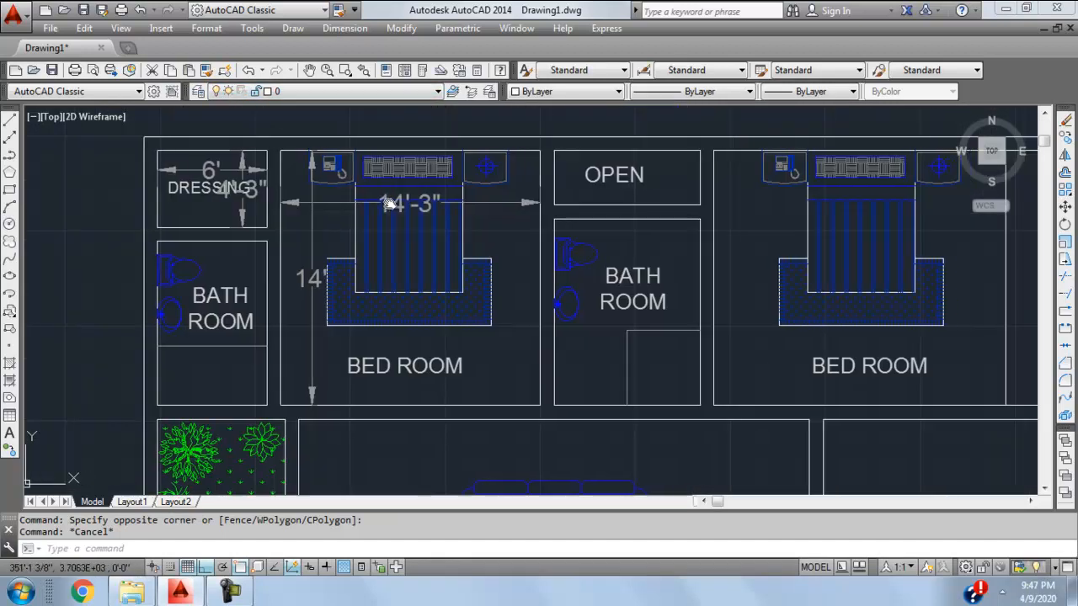
mouse_move(347, 208)
middle_mouse_down()
mouse_move(394, 154)
mouse_move(355, 215)
middle_mouse_up()
middle_click_drag(391, 291, 394, 264)
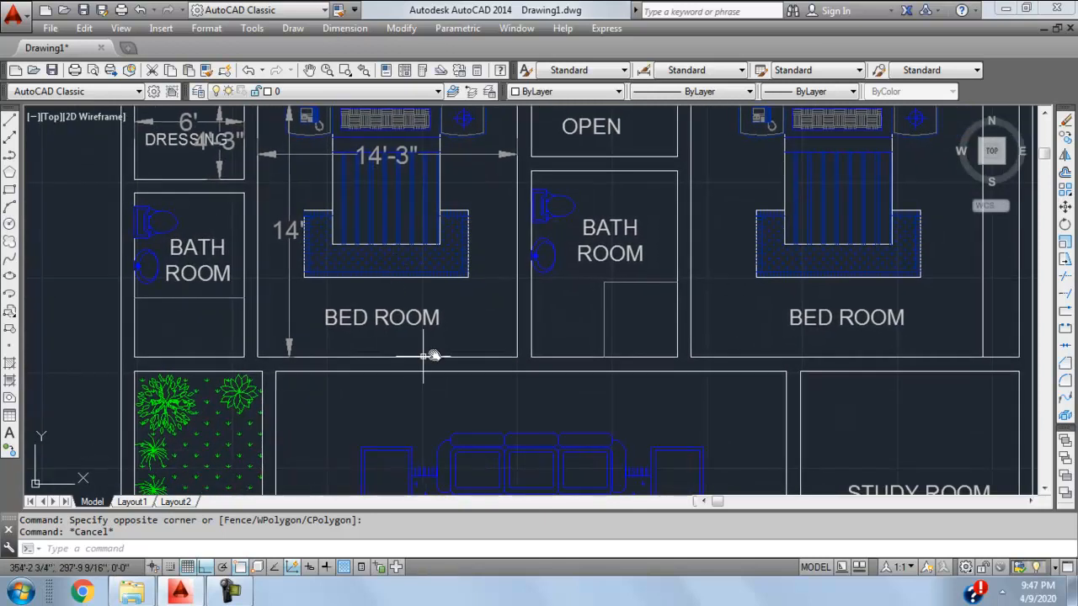
double_click(437, 318)
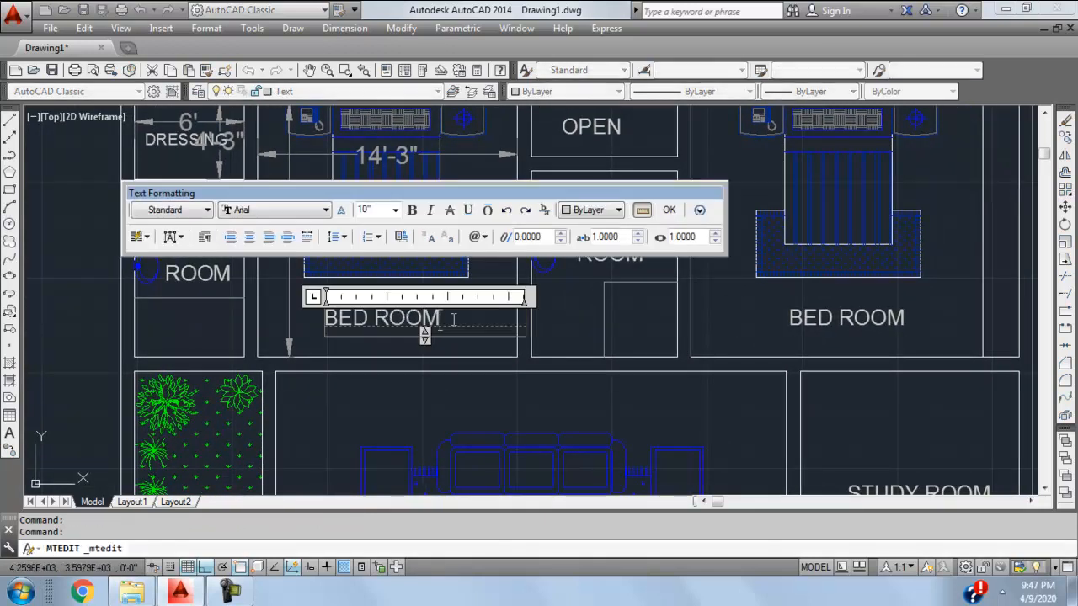
key("Return")
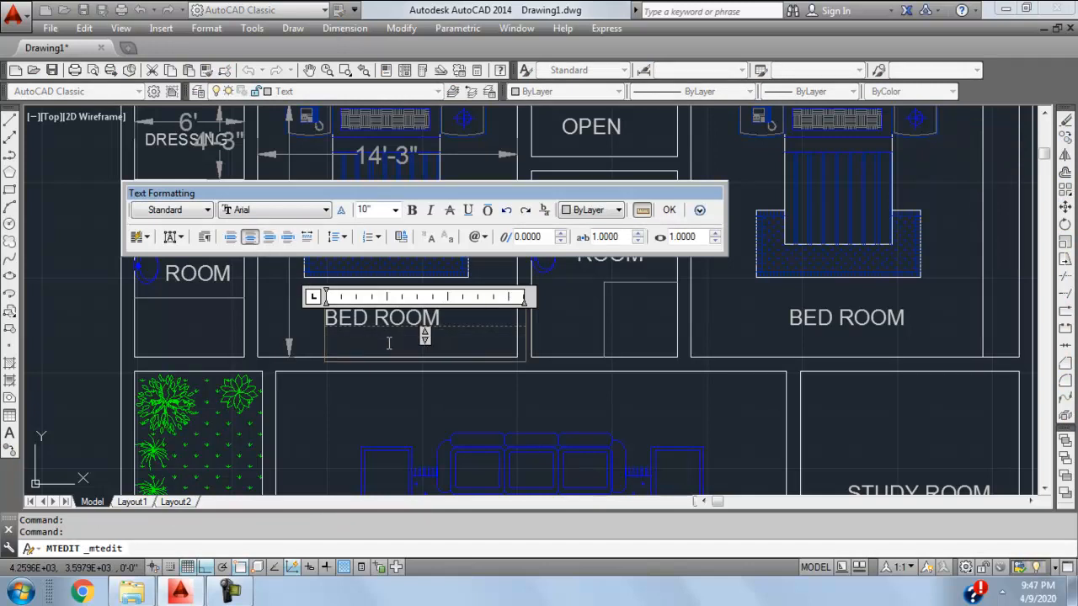
left_click(249, 237)
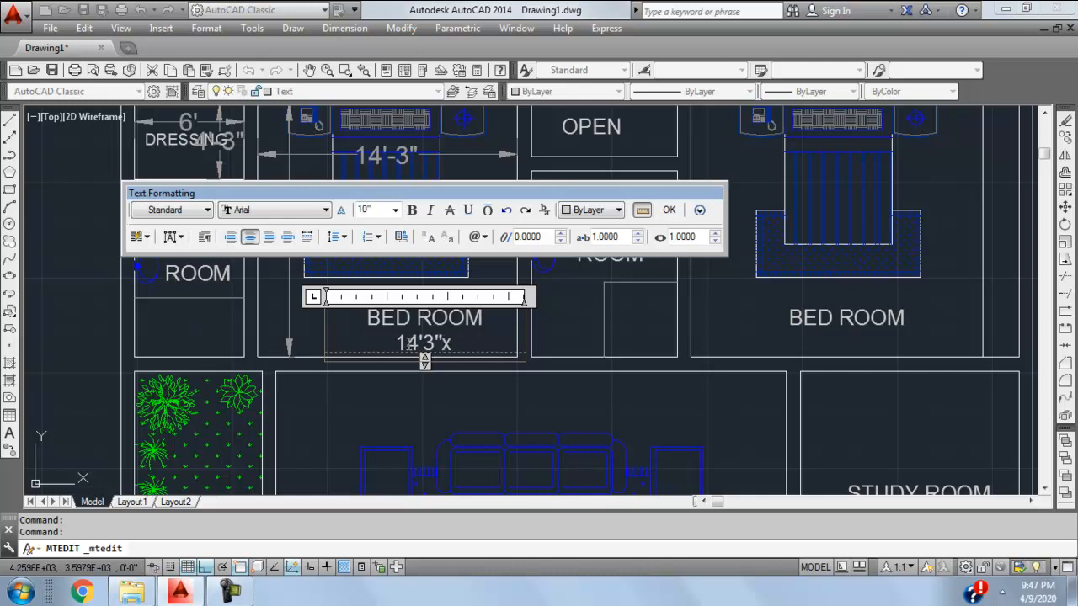
type("14")
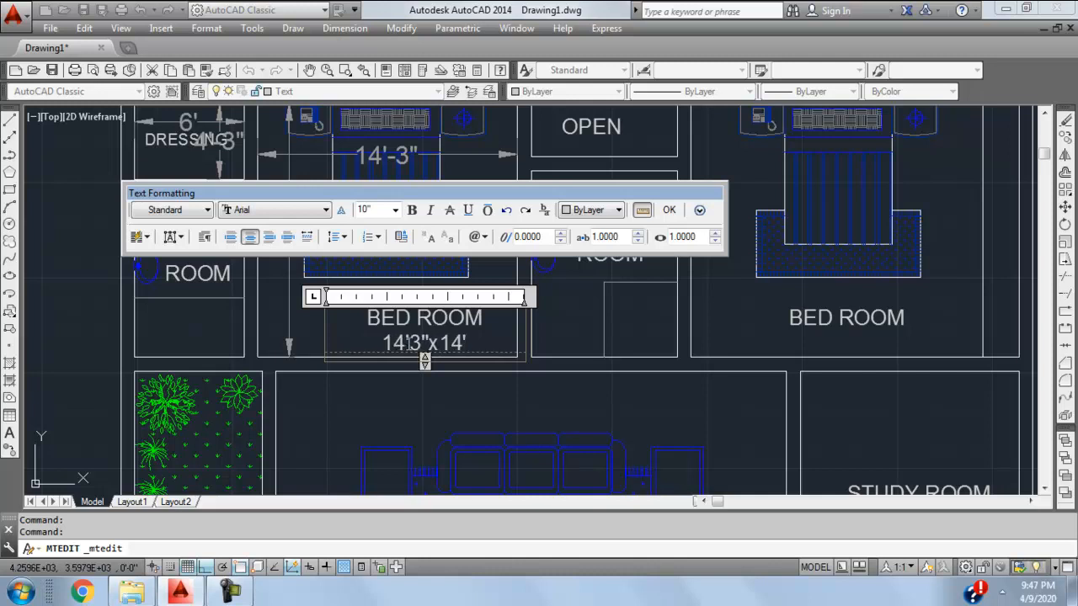
left_click(673, 211)
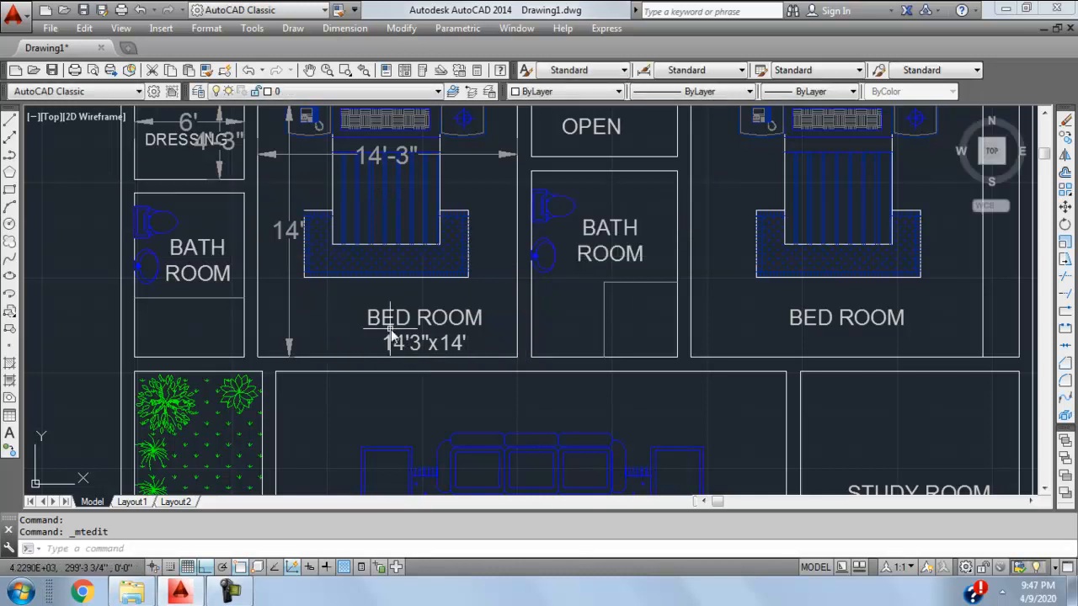
- Move the left bedroom's label up and to the left, just below the bed, with Ortho off
left_click(352, 314)
type("m")
key("Return")
left_click(329, 314)
key("F8")
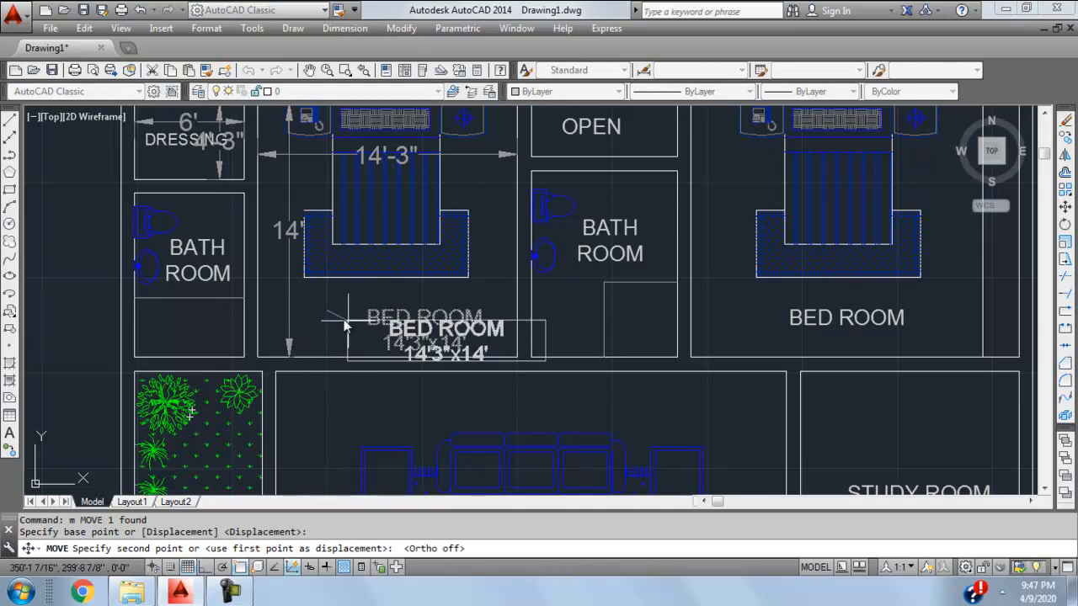
left_click(293, 289)
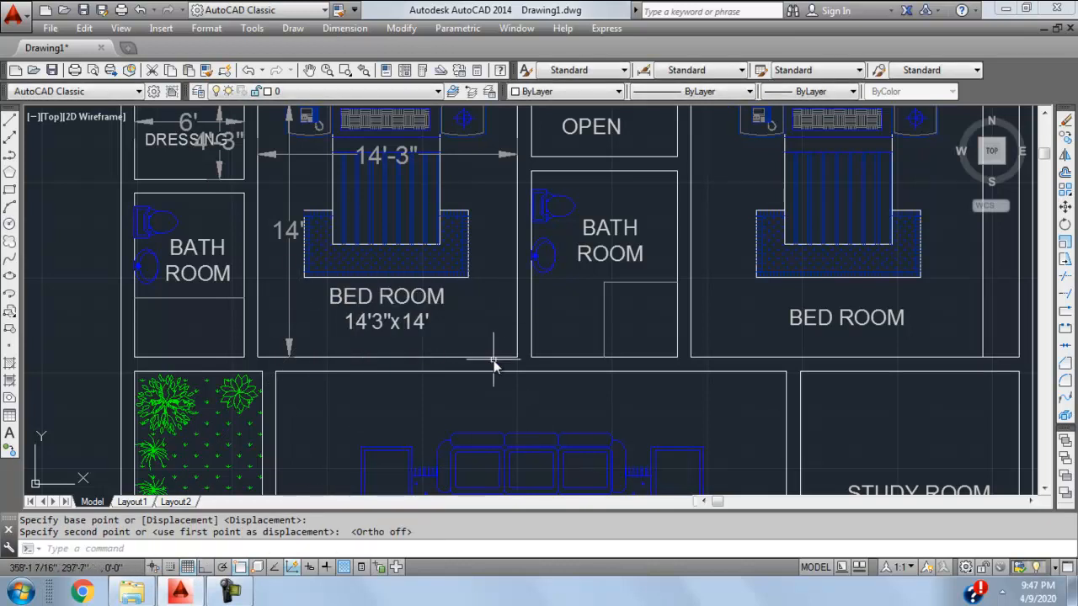
- Erase the horizontal and vertical dimensions inside the left bedroom
scroll(505, 392, "down", 2)
scroll(365, 302, "up", 2)
left_click(349, 231)
left_click(320, 253)
key("Delete")
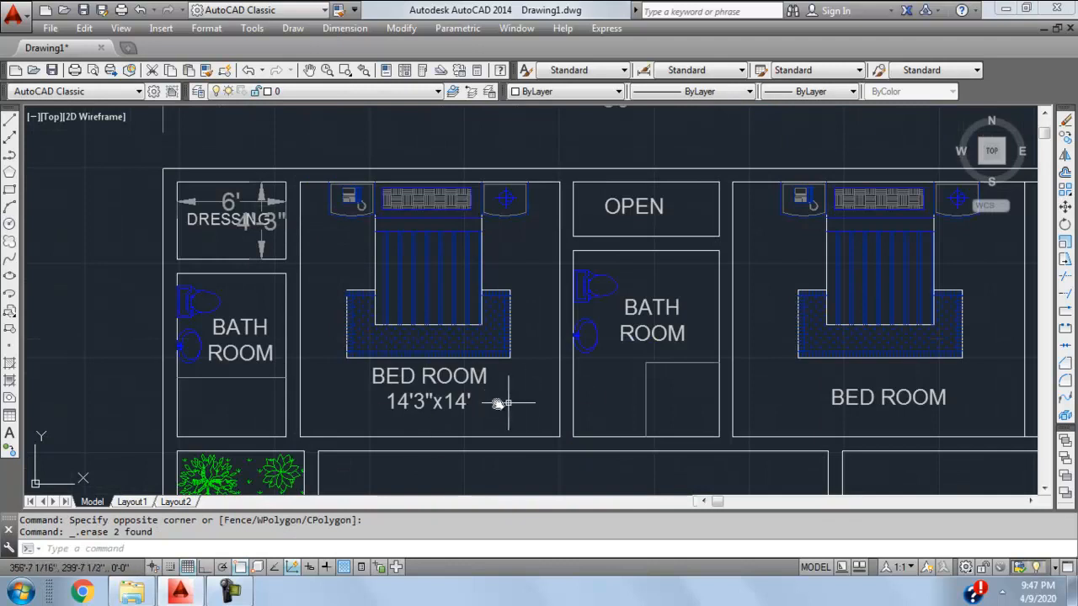
- Look over the floor plan's rooms, their labels and the remaining dimensions
mouse_move(539, 402)
middle_mouse_down()
mouse_move(518, 296)
mouse_move(520, 337)
middle_mouse_up()
middle_click_drag(513, 301, 415, 304)
scroll(444, 337, "down", 2)
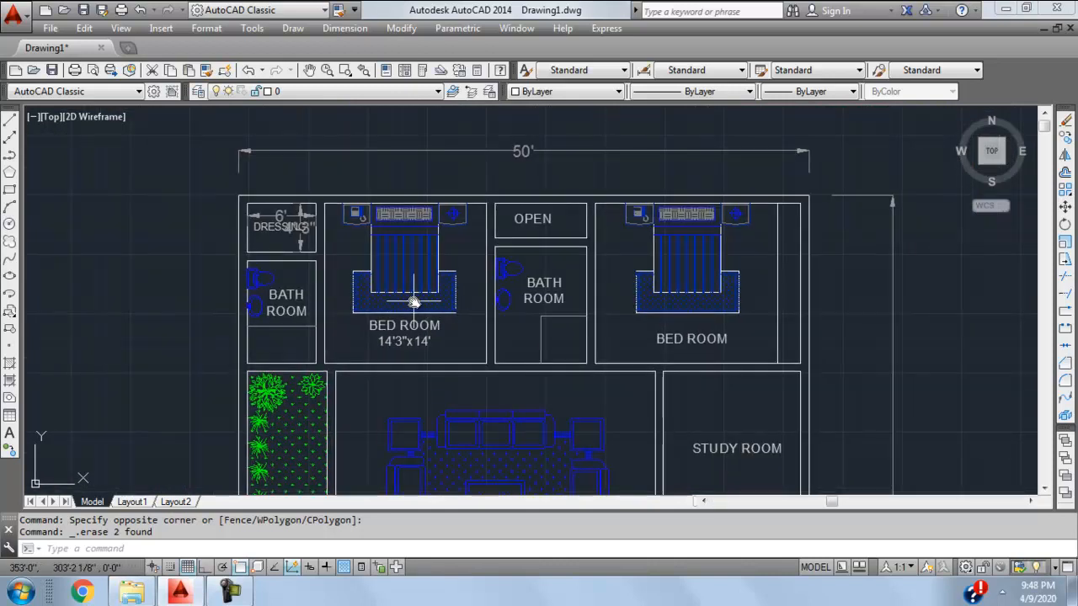
scroll(395, 236, "up", 1)
scroll(480, 248, "down", 1)
middle_click_drag(480, 248, 457, 265)
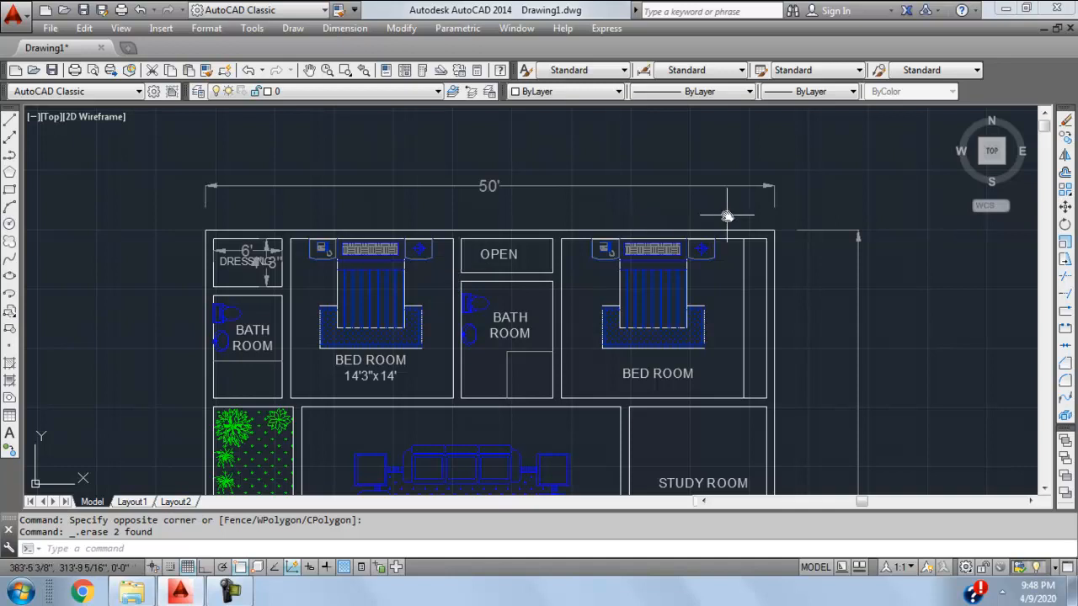
scroll(770, 223, "up", 2)
scroll(702, 173, "down", 1)
mouse_move(769, 225)
middle_mouse_down()
mouse_move(707, 165)
mouse_move(743, 293)
middle_mouse_up()
scroll(525, 229, "down", 2)
mouse_move(527, 228)
middle_mouse_down()
mouse_move(782, 238)
mouse_move(441, 229)
mouse_move(393, 240)
mouse_move(217, 213)
middle_mouse_up()
scroll(301, 314, "up", 4)
scroll(743, 216, "down", 2)
scroll(337, 257, "down", 2)
middle_click_drag(339, 259, 268, 237)
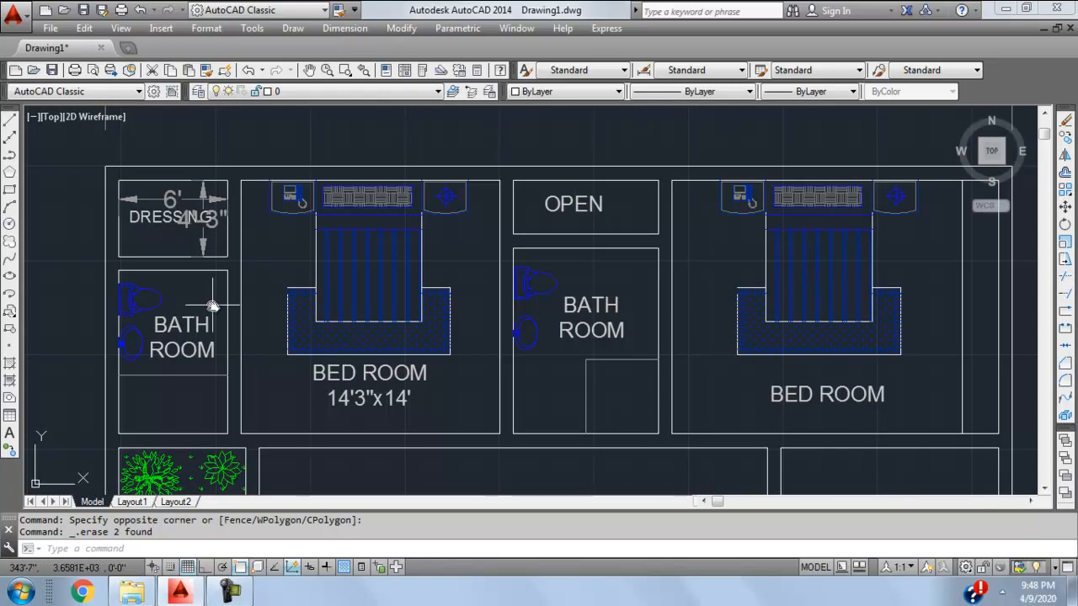
middle_click_drag(373, 362, 369, 265)
scroll(595, 236, "down", 2)
middle_click_drag(689, 268, 633, 225)
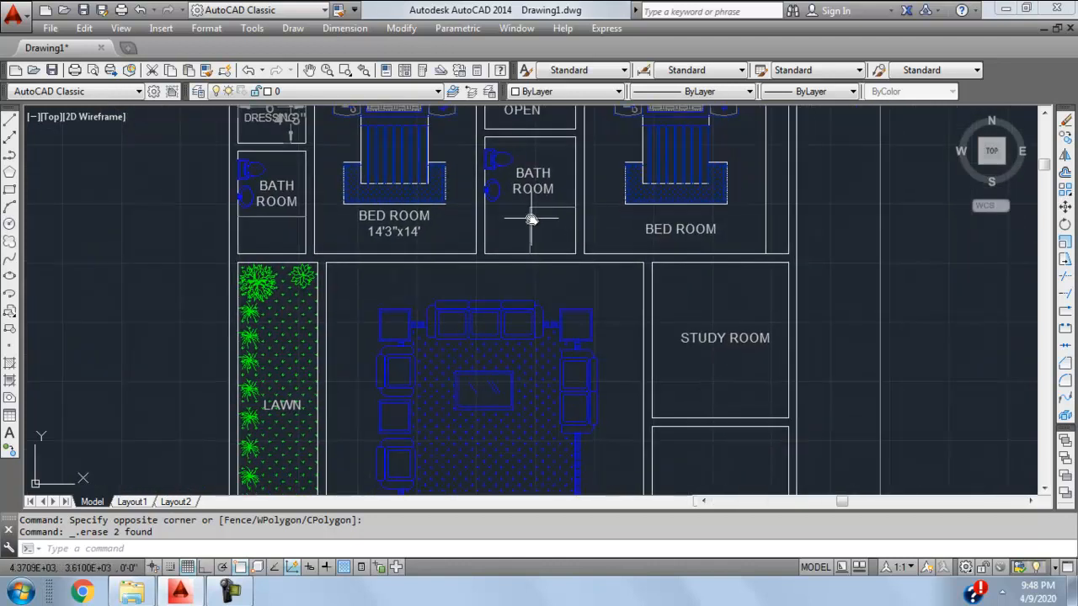
scroll(534, 294, "down", 2)
middle_click_drag(535, 324, 520, 168)
mouse_move(499, 451)
middle_mouse_down()
mouse_move(493, 337)
mouse_move(453, 242)
mouse_move(455, 424)
middle_mouse_up()
middle_click_drag(488, 198, 517, 392)
middle_click_drag(454, 203, 454, 299)
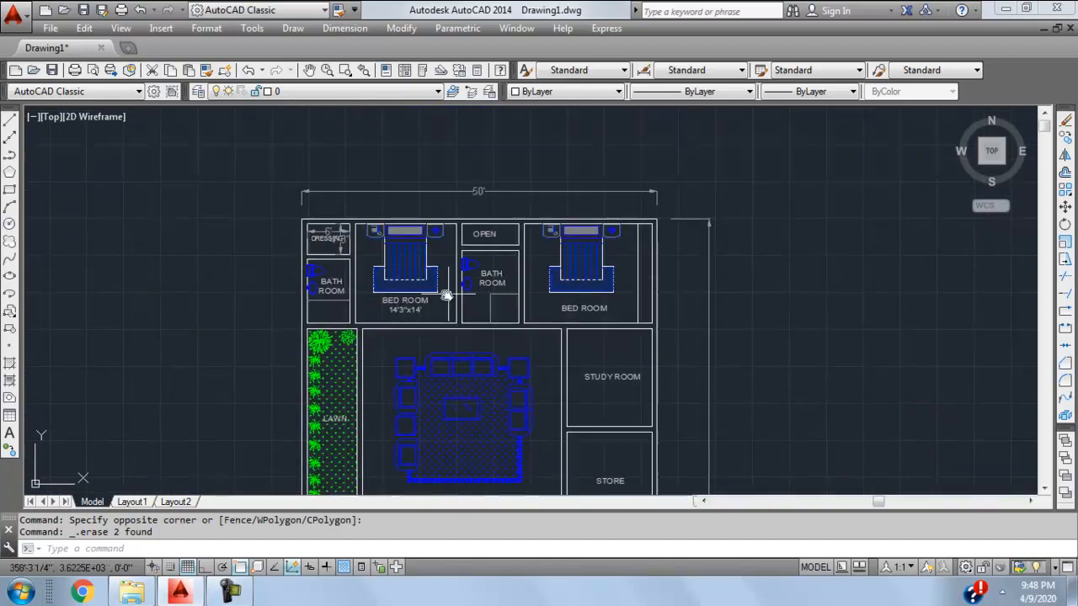
scroll(396, 278, "up", 2)
scroll(391, 270, "up", 2)
middle_click_drag(375, 273, 428, 346)
scroll(378, 337, "up", 1)
scroll(381, 283, "down", 1)
middle_click_drag(407, 395, 401, 375)
middle_click_drag(237, 298, 337, 304)
middle_click_drag(451, 250, 272, 273)
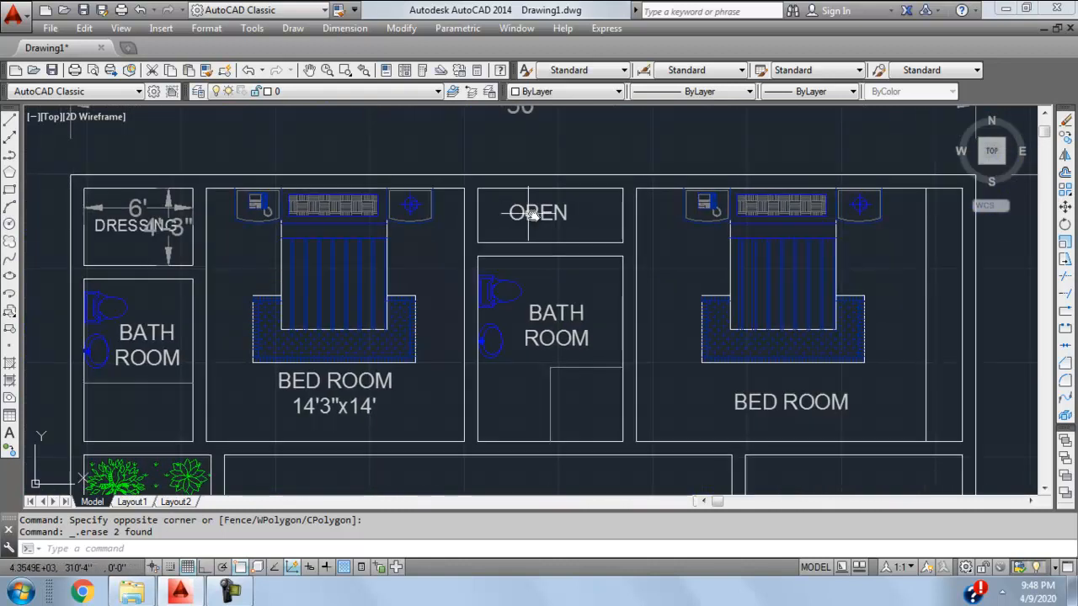
- Measure the OPEN area's width with a horizontal linear dimension placed above its upper wall
scroll(557, 193, "up", 2)
middle_click_drag(557, 193, 485, 228)
scroll(483, 248, "down", 1)
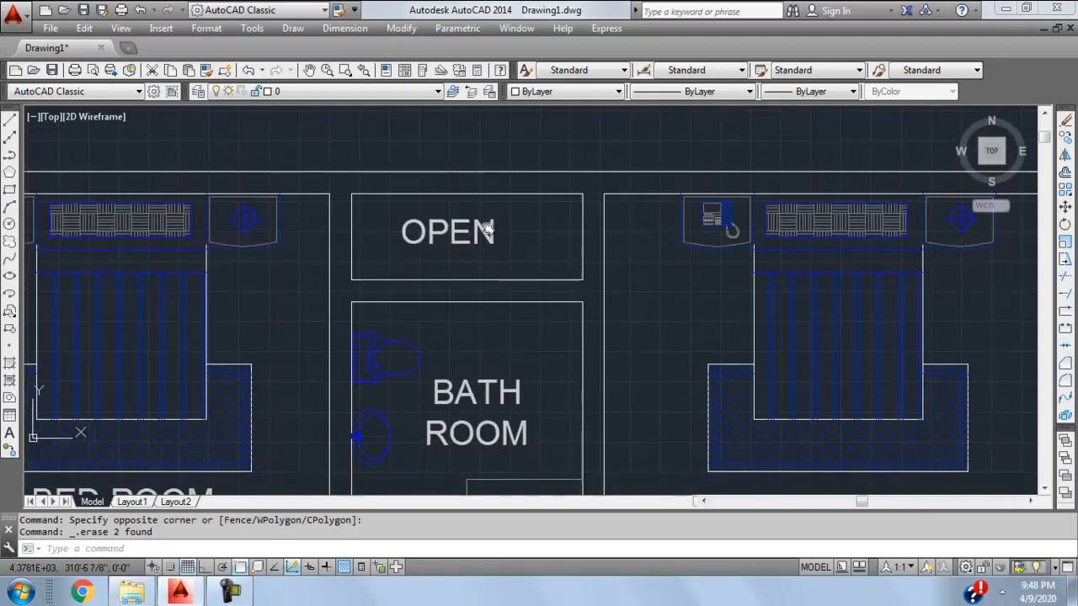
left_click(344, 27)
left_click(346, 69)
left_click(352, 194)
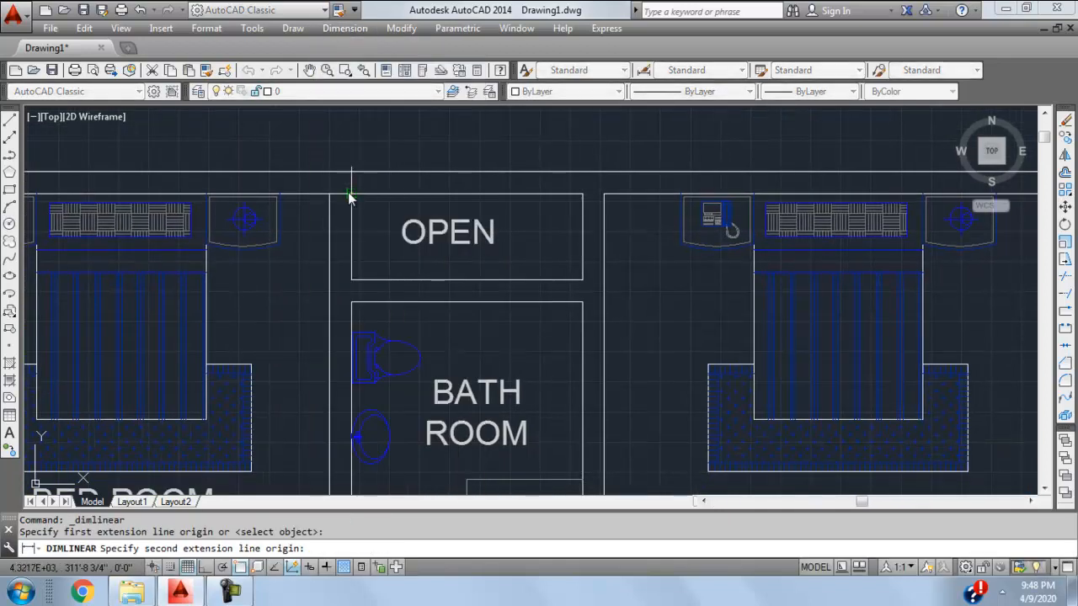
left_click(582, 195)
left_click(541, 137)
- Measure the OPEN area's depth with a vertical linear dimension along its right wall, and erase both of the area's dimensions
middle_click_drag(542, 137, 521, 190)
left_click(344, 28)
left_click(345, 72)
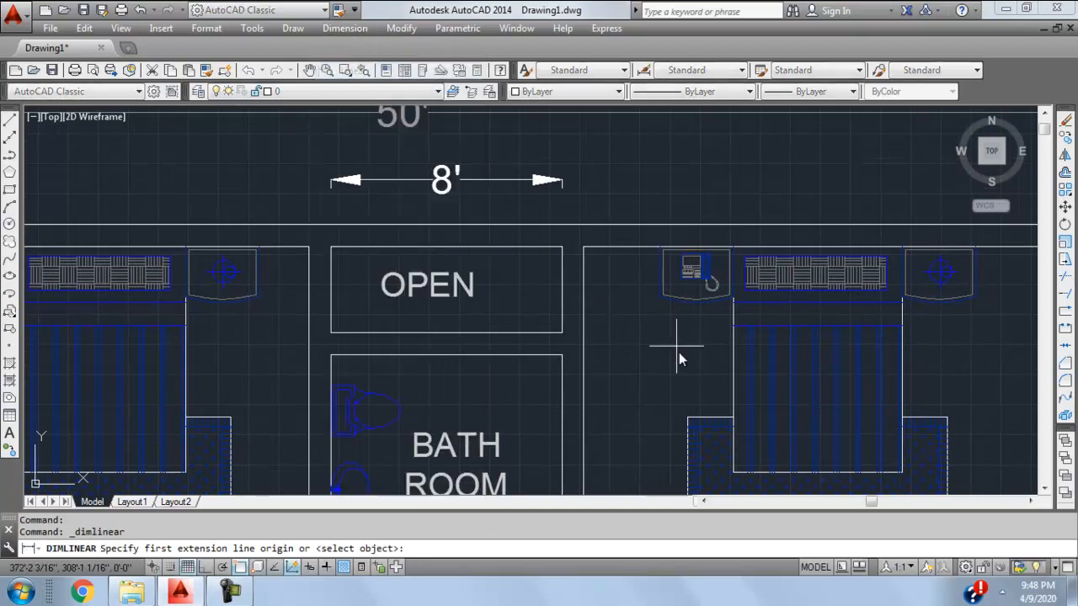
left_click(562, 249)
left_click(562, 333)
left_click(530, 322)
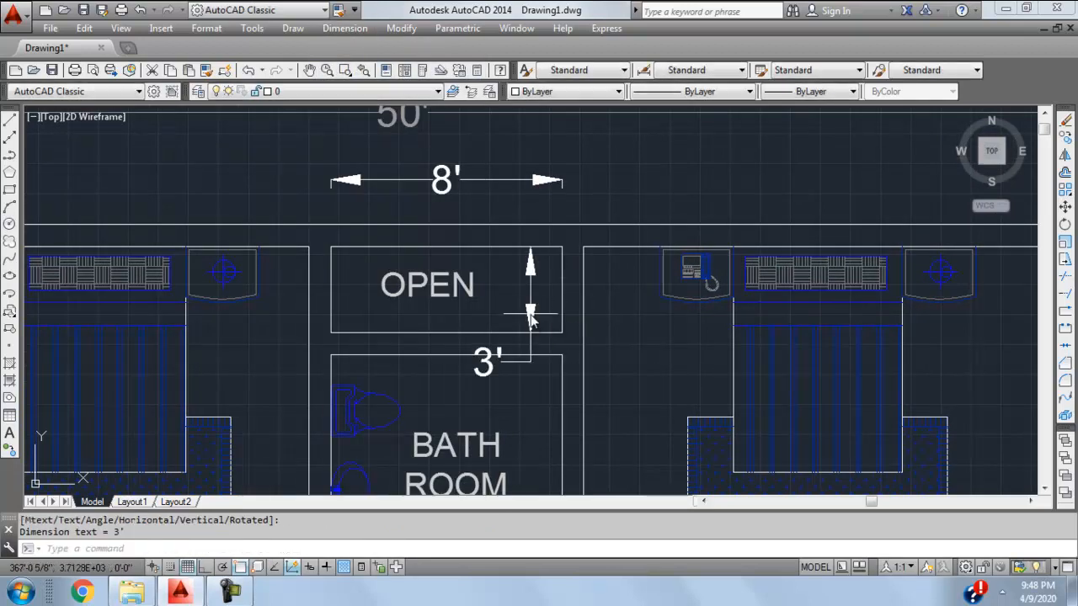
left_click(522, 295)
key("Delete")
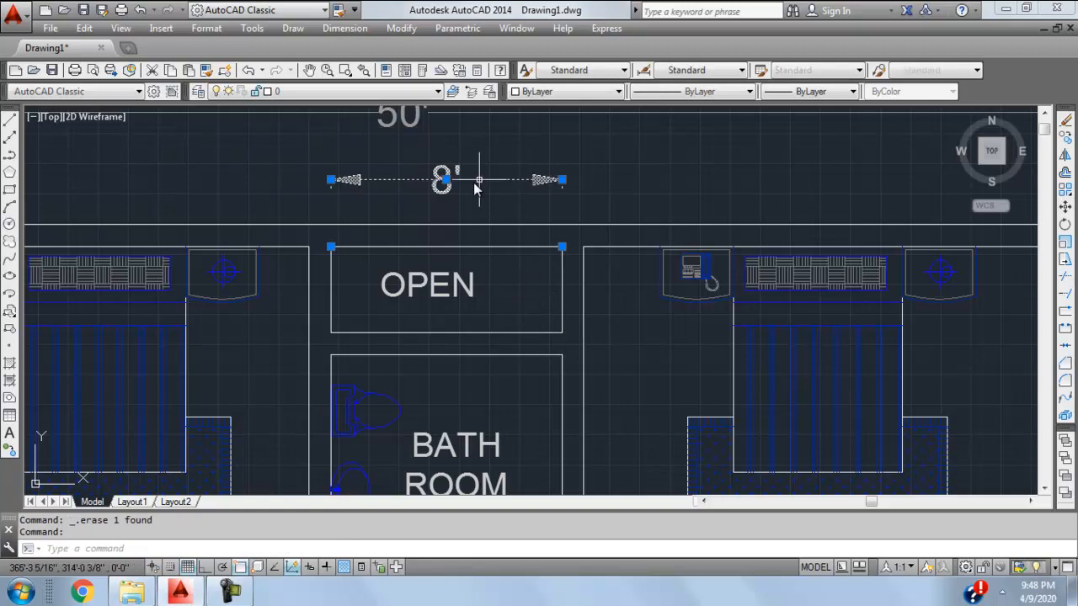
- Append the size 8'x3' to the OPEN label on the same line
double_click(462, 287)
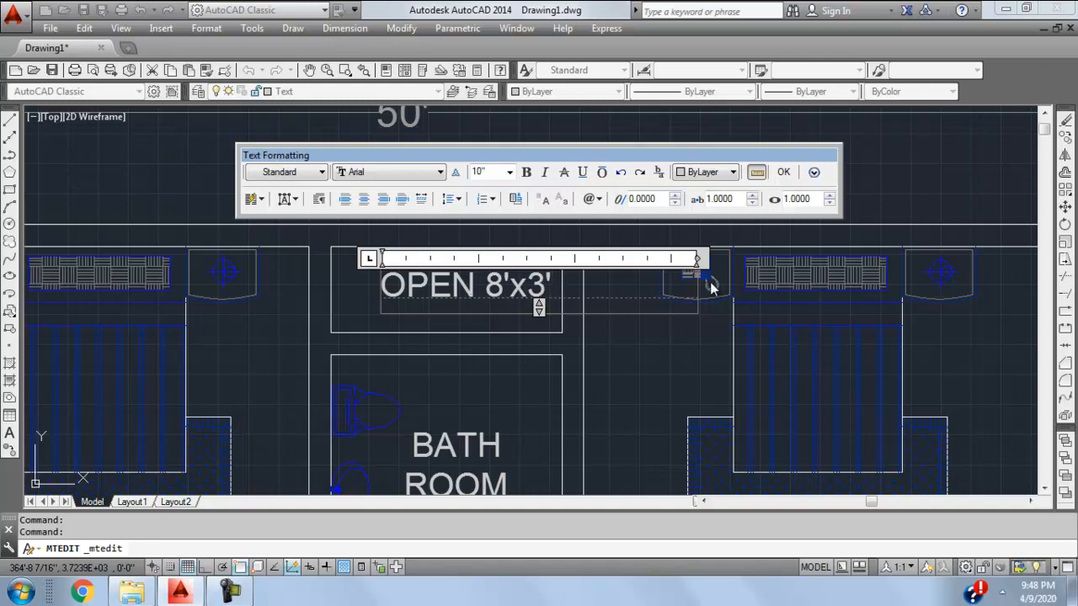
left_click(783, 172)
left_click(433, 204)
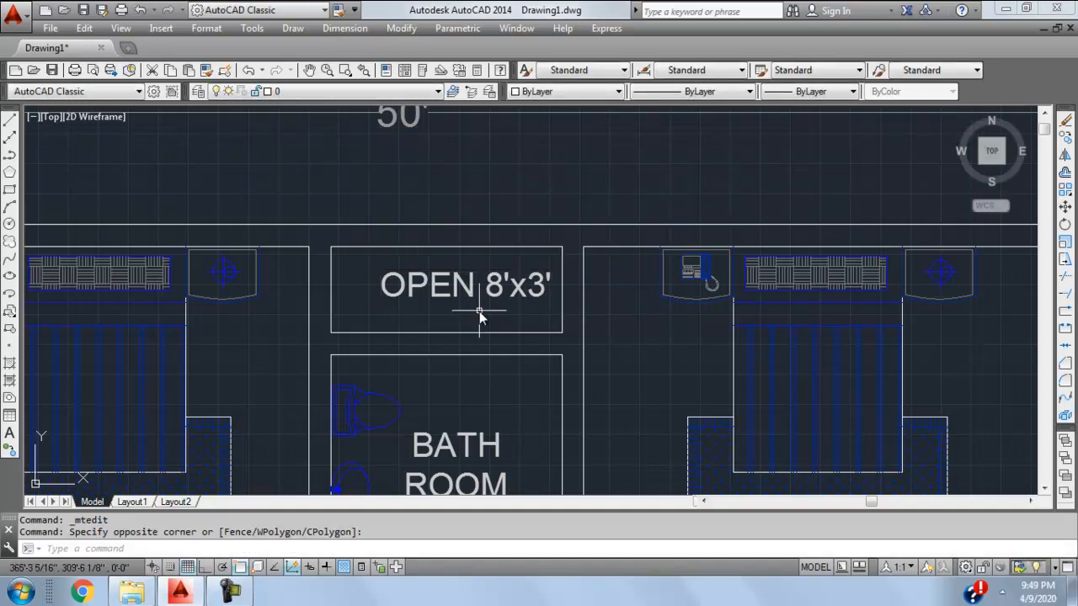
- Move the OPEN 8'x3' label slightly left and down to center it within its area
left_click(471, 291)
key("Return")
left_click(384, 302)
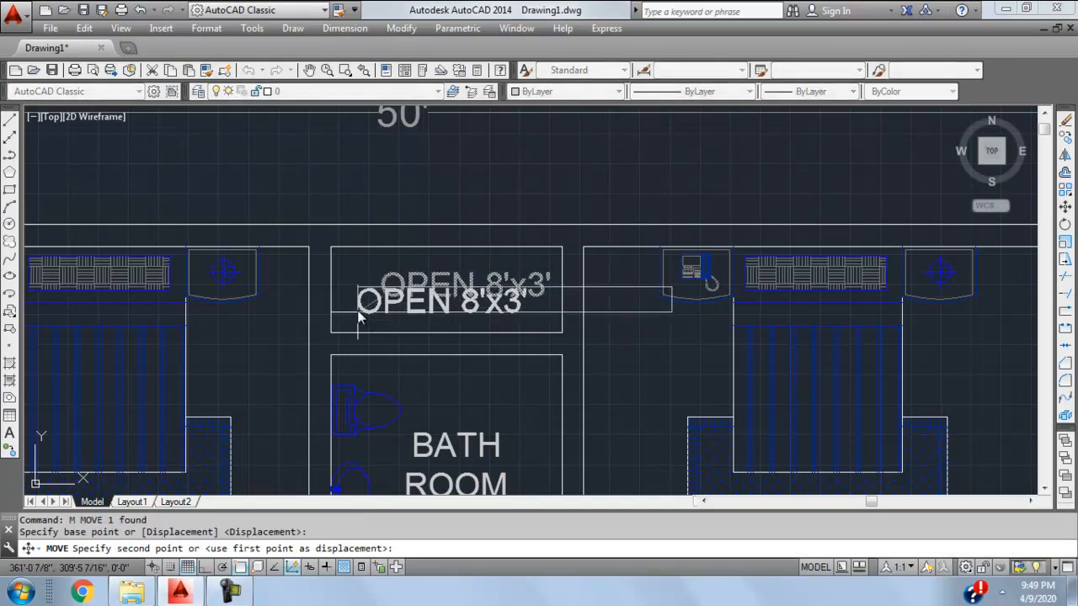
left_click(359, 309)
- Measure the middle bath room's length with a vertical linear dimension along its right wall, and erase that dimension
scroll(458, 333, "down", 4)
scroll(601, 320, "up", 3)
middle_click_drag(529, 293, 481, 305)
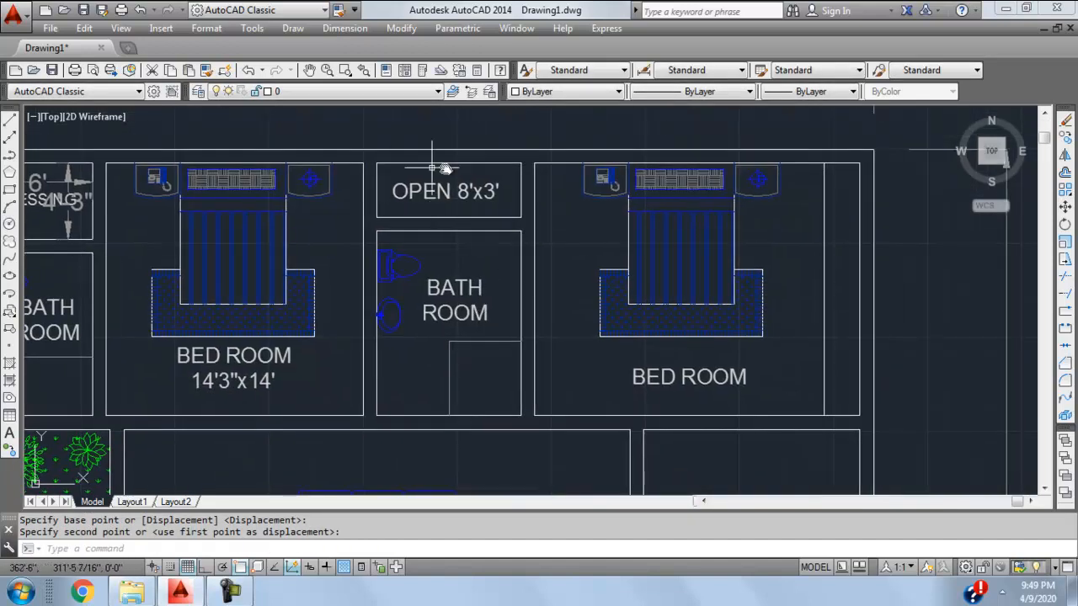
middle_click_drag(459, 230, 424, 243)
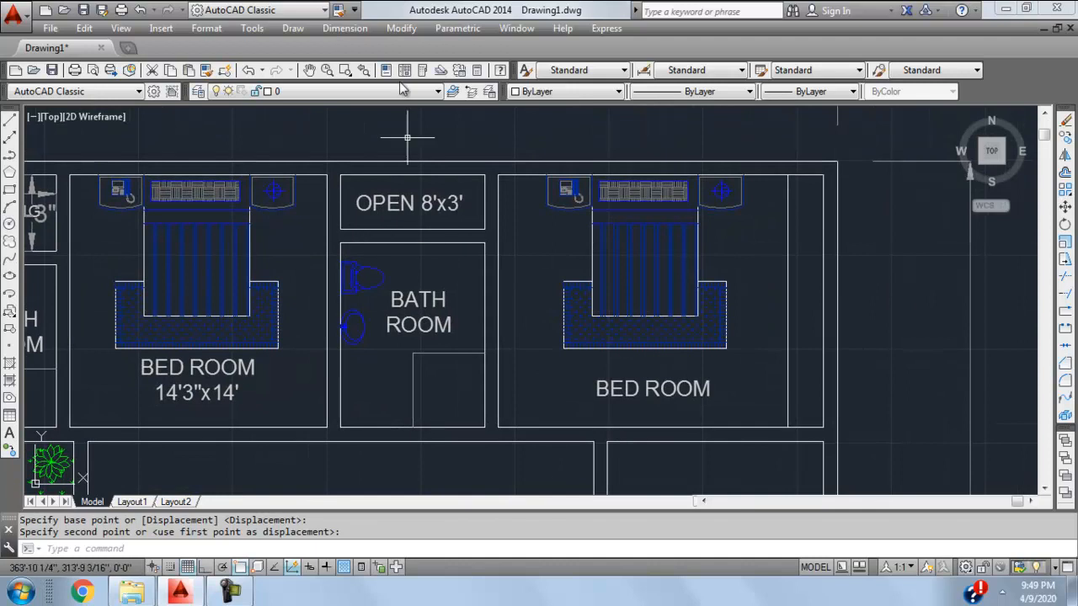
left_click(344, 28)
left_click(352, 71)
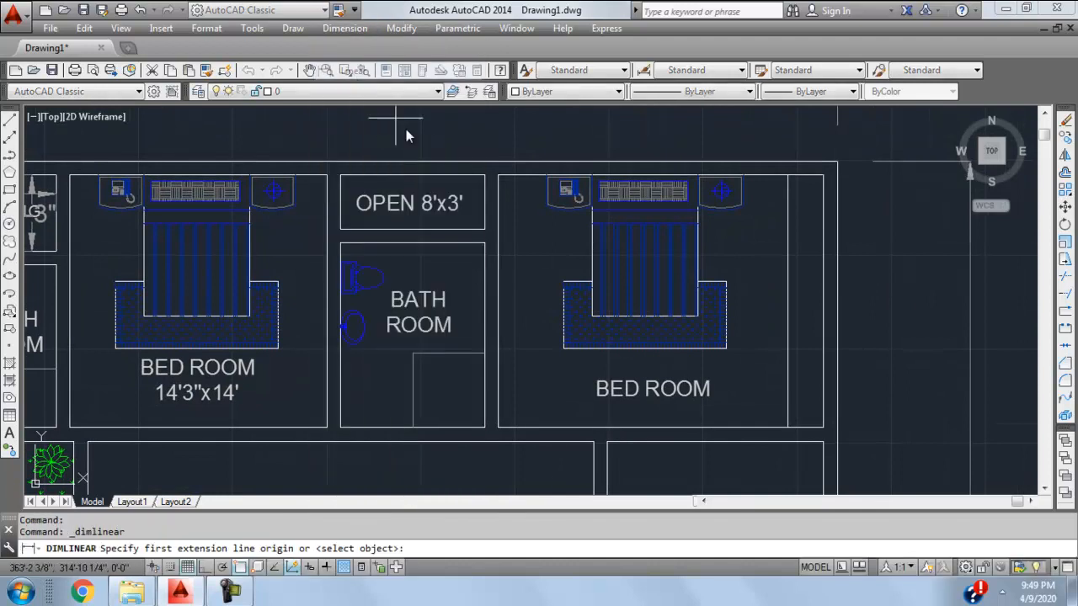
left_click(486, 236)
left_click(485, 429)
left_click(476, 337)
left_click(477, 337)
key("Delete")
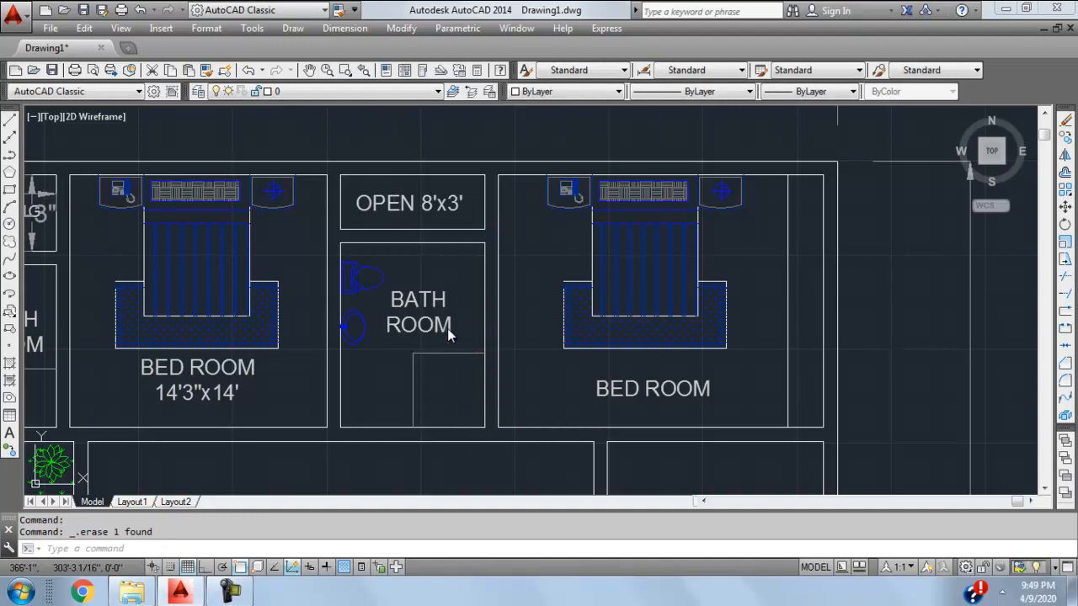
- Add a third line reading 8'x10'-3" to the middle bath room's label
double_click(447, 329)
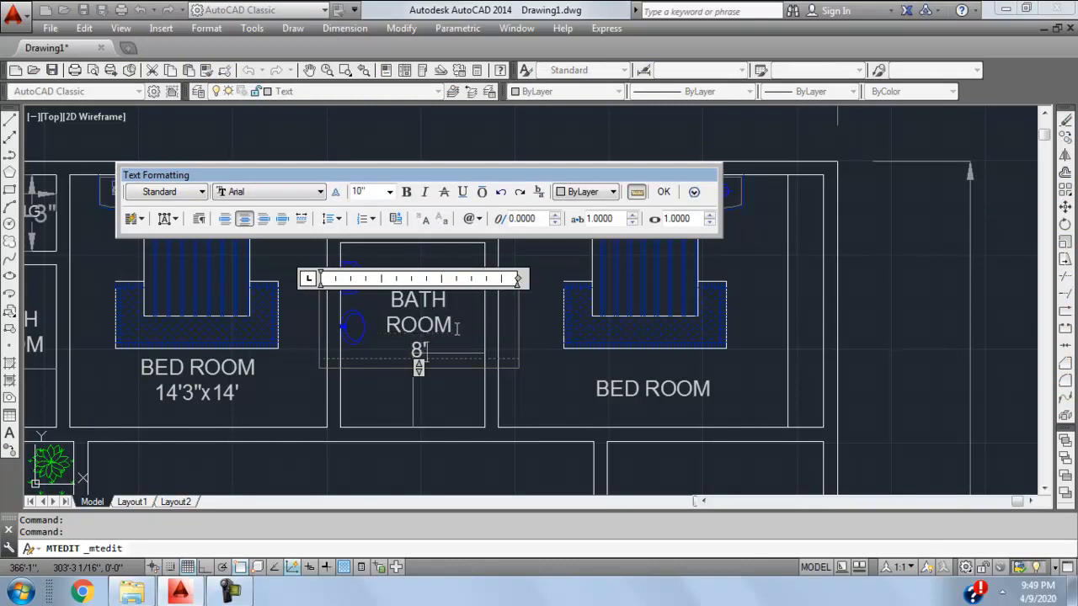
type("3\"")
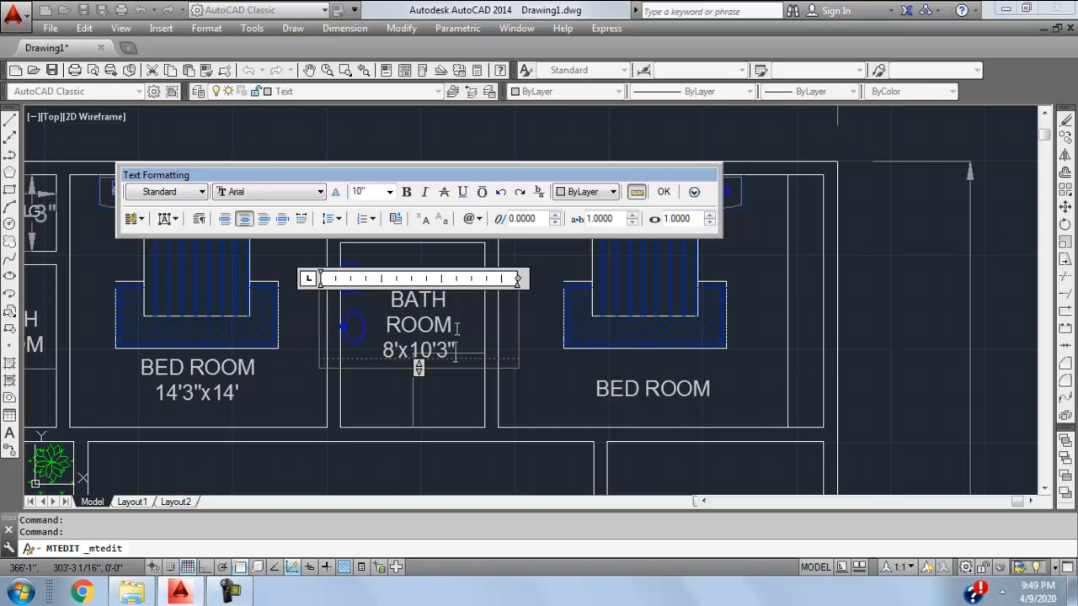
left_click(663, 192)
double_click(445, 351)
left_click(436, 351)
type("-")
left_click(663, 192)
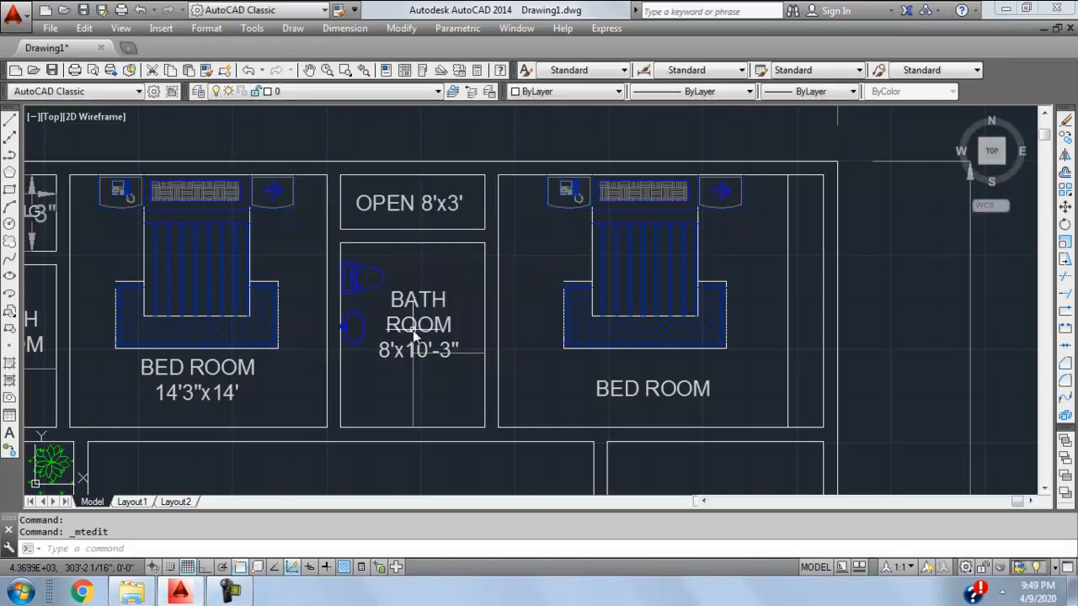
- Insert a hyphen in the left bedroom label's size so it reads 14'-3"x14'
double_click(194, 389)
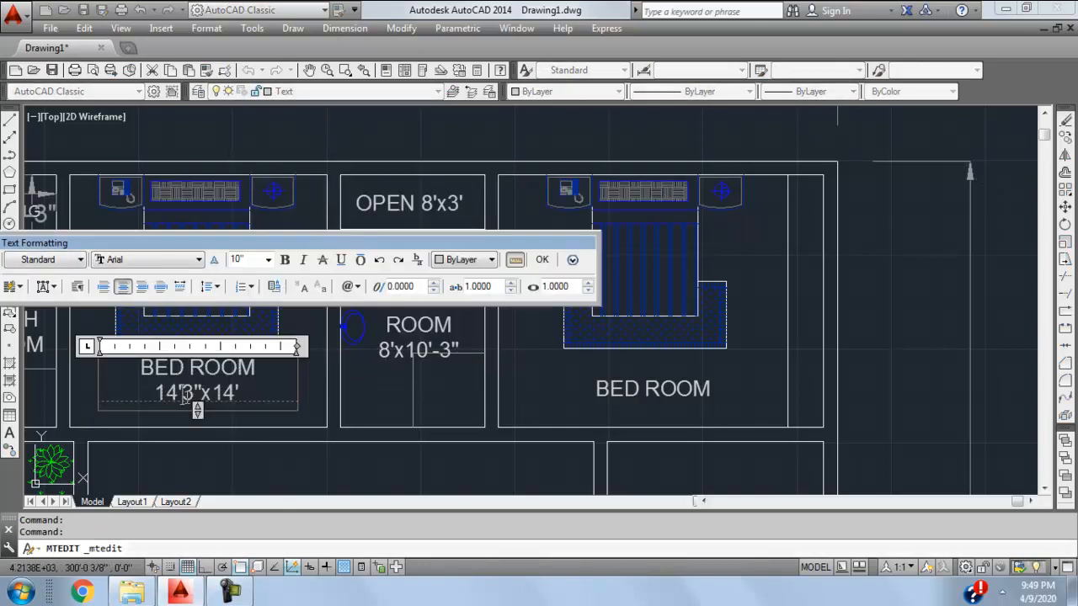
left_click(179, 393)
type("-")
left_click(542, 259)
- Add a second line reading 6'x4'-3" to the DRESSING label and center both lines
scroll(551, 261, "down", 4)
scroll(558, 260, "up", 5)
middle_click_drag(558, 261, 734, 272)
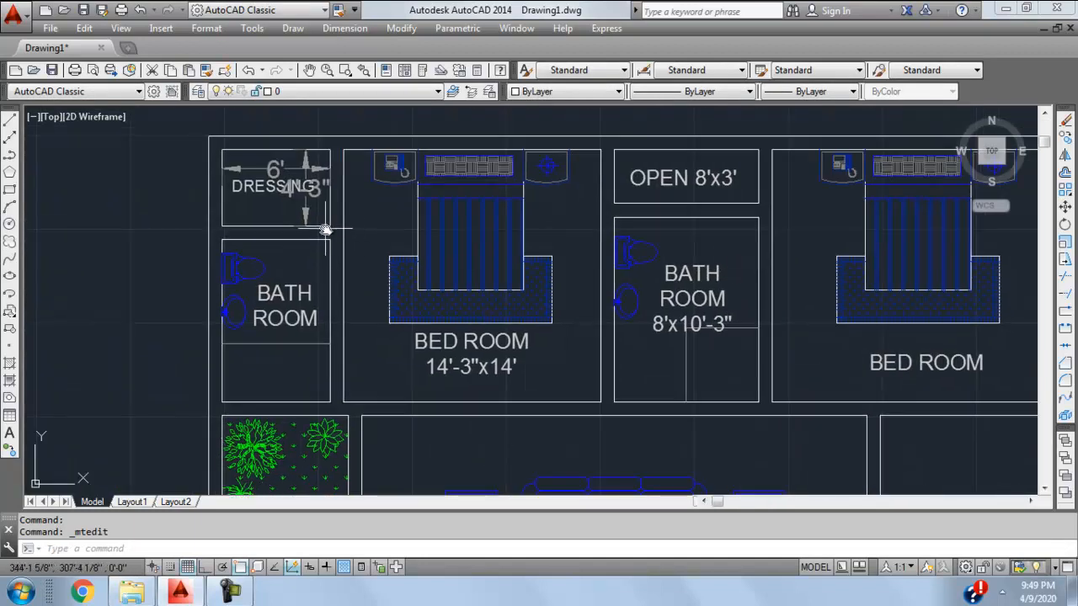
scroll(294, 185, "up", 2)
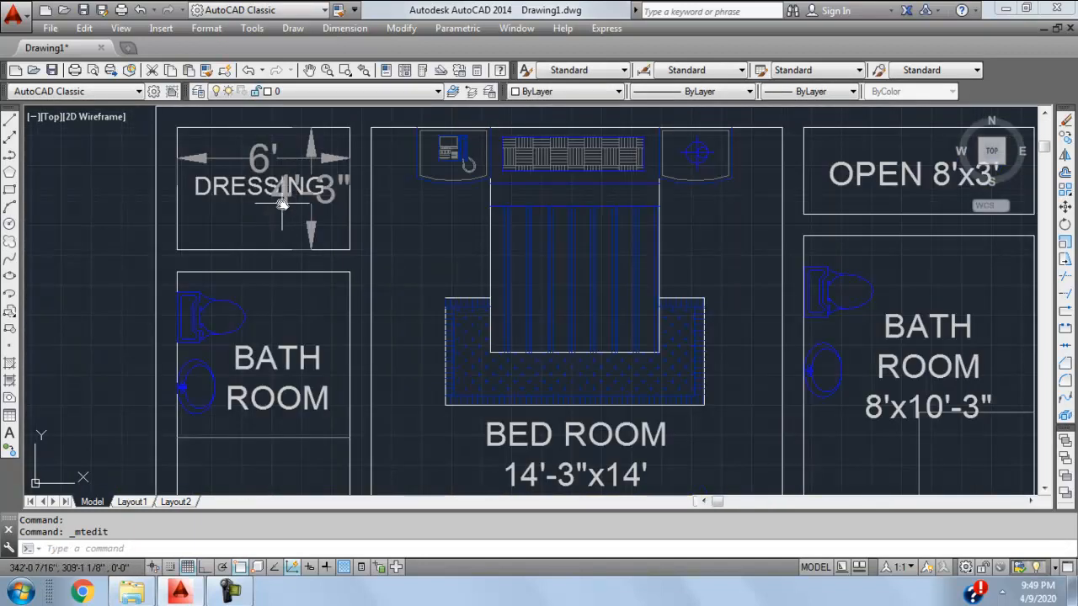
middle_click_drag(286, 208, 240, 311)
double_click(253, 286)
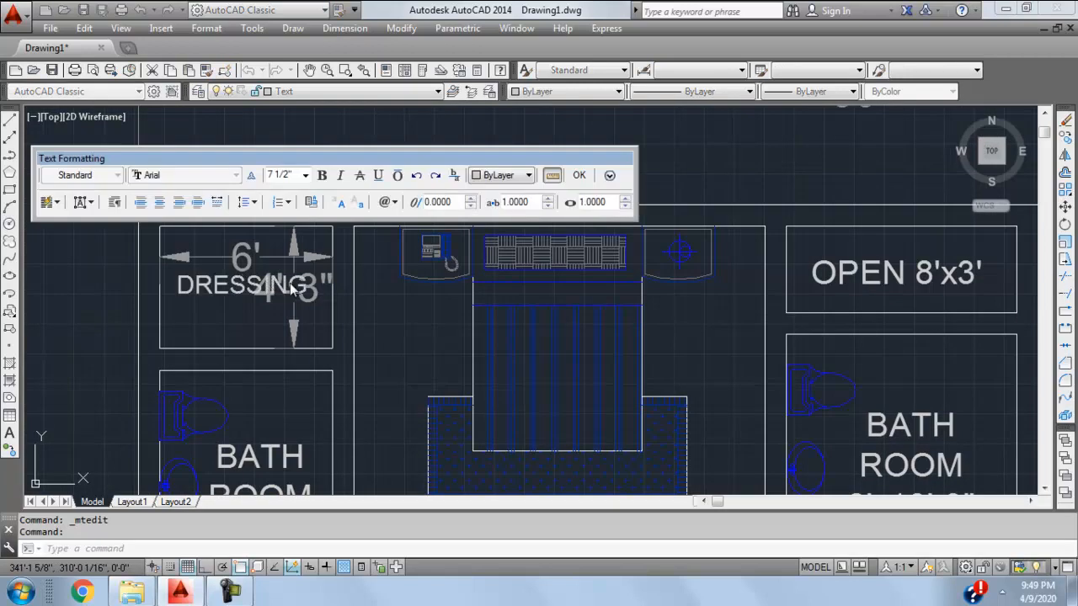
key("Return")
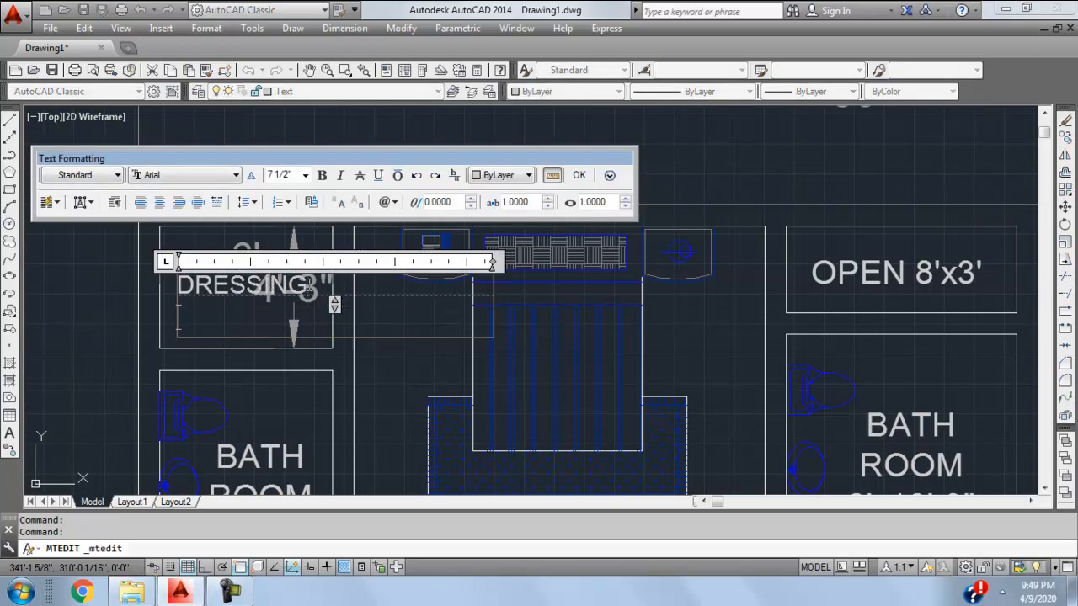
type("6'x4'-3\"")
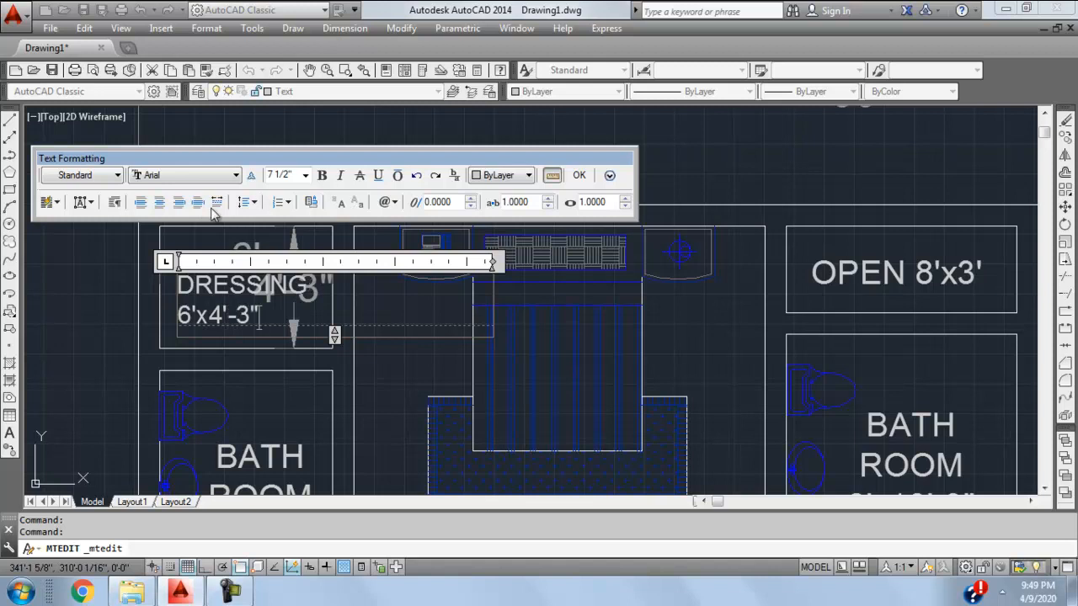
left_click(160, 202)
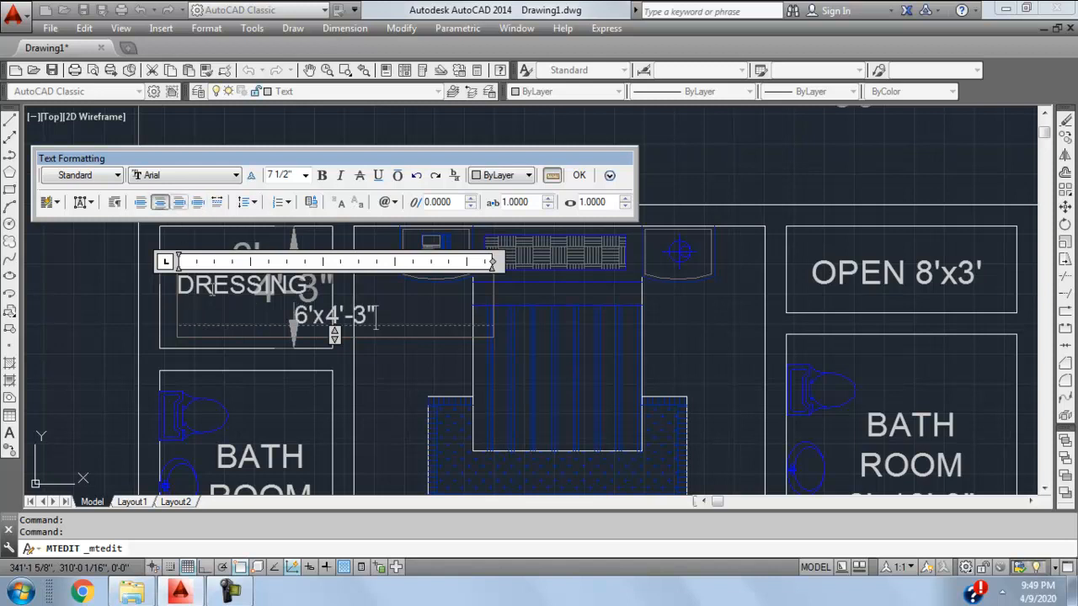
left_click(160, 203)
left_click(566, 174)
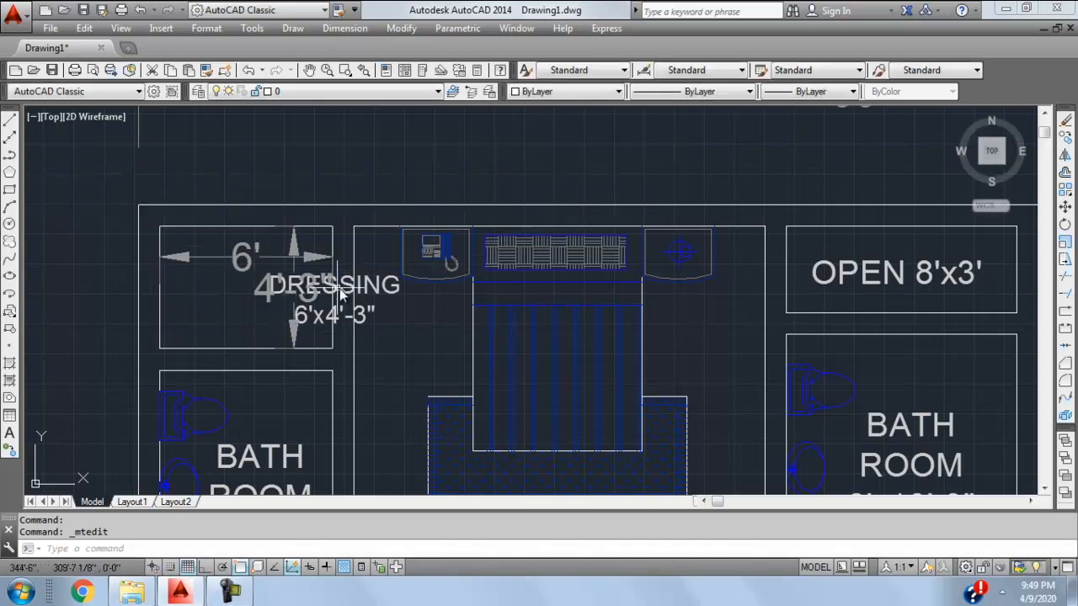
- Move the DRESSING label left and slightly up so it sits centered within the dressing room
type("m")
key("Return")
left_click(75, 306)
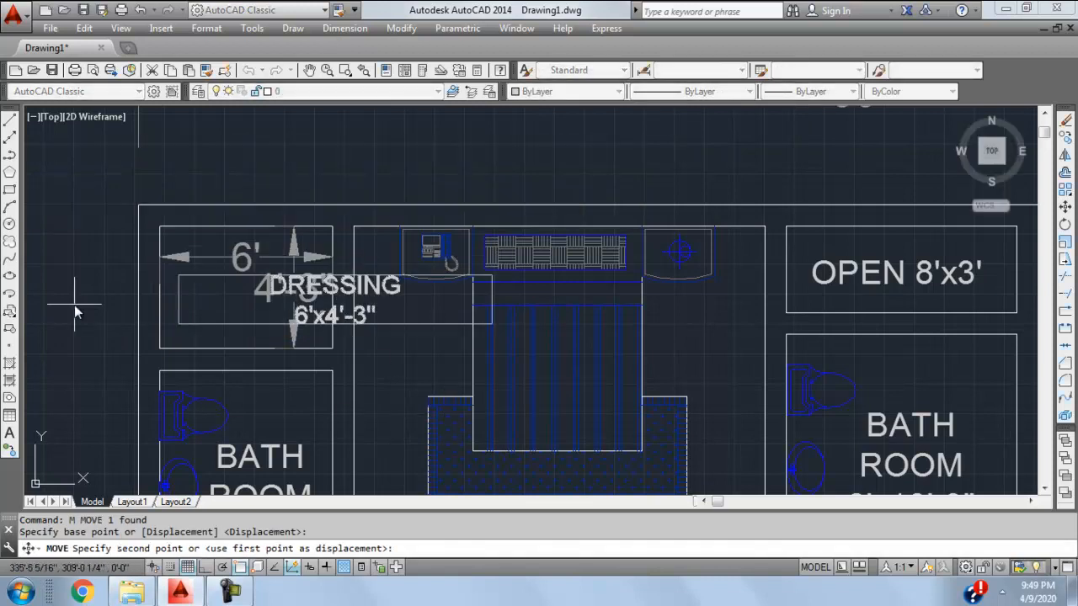
middle_click_drag(25, 290, 149, 289)
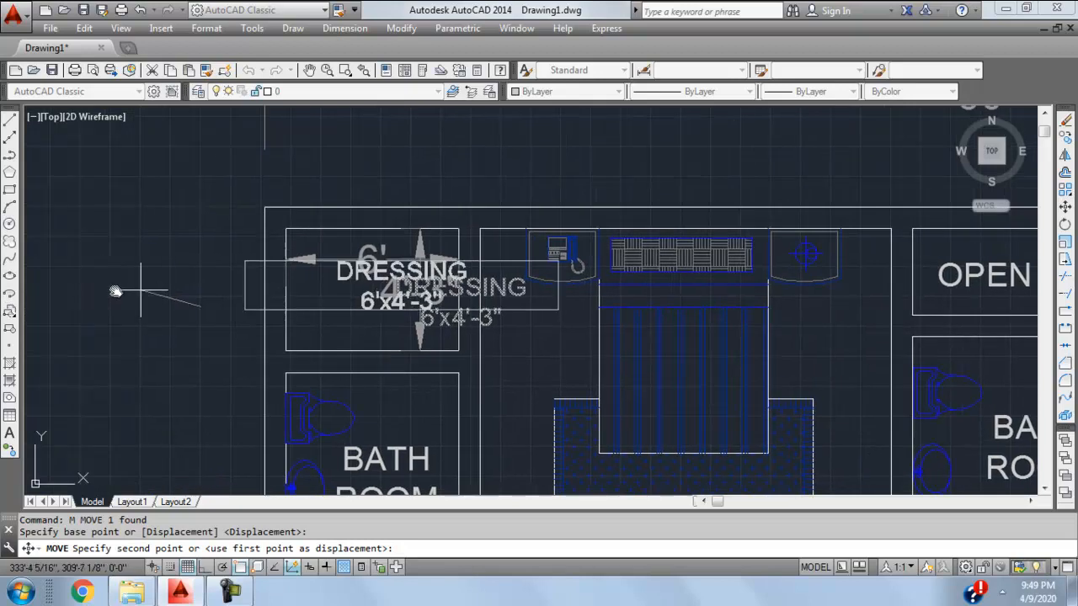
left_click(118, 291)
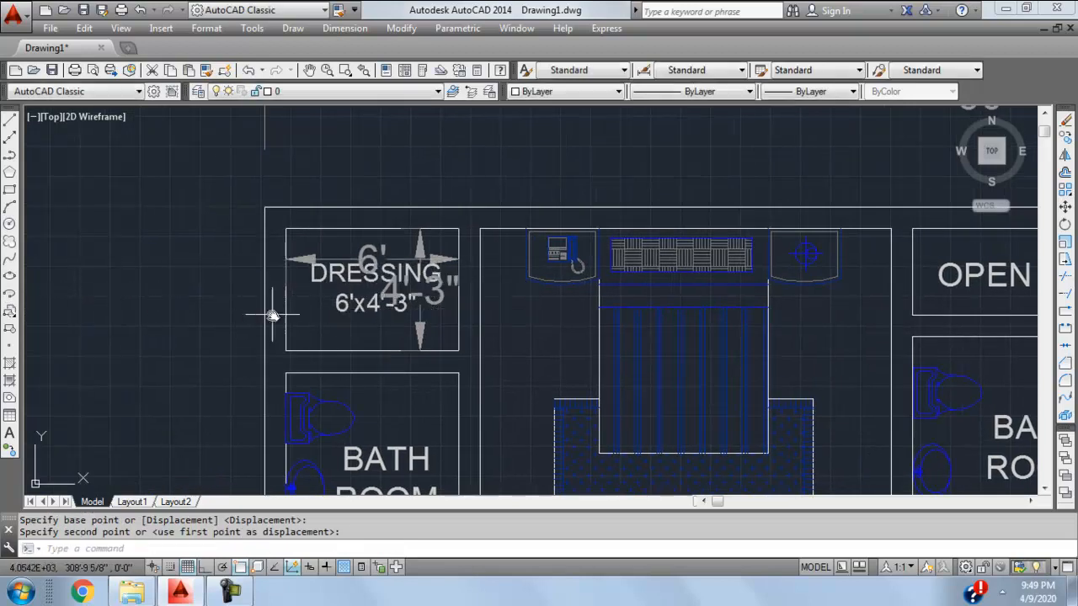
- Erase the vertical and horizontal dimensions inside the dressing room
left_click(431, 321)
left_click(412, 345)
key("Delete")
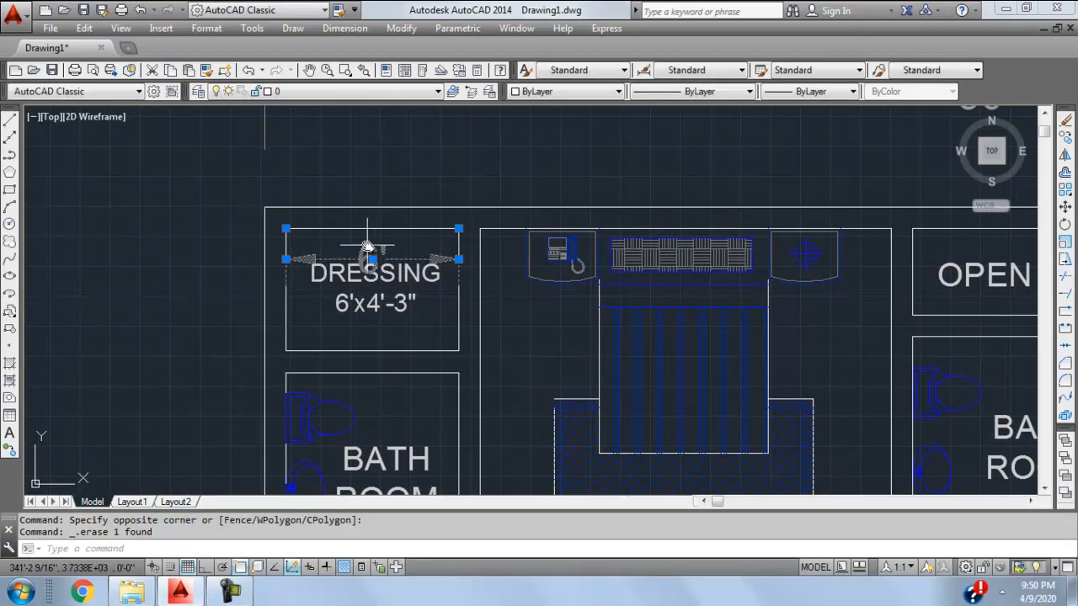
left_click(372, 249)
key("Delete")
- Add an empty line below the right bedroom's BED ROOM label and center its text
scroll(391, 254, "down", 2)
scroll(391, 254, "down", 2)
middle_click_drag(479, 306, 392, 253)
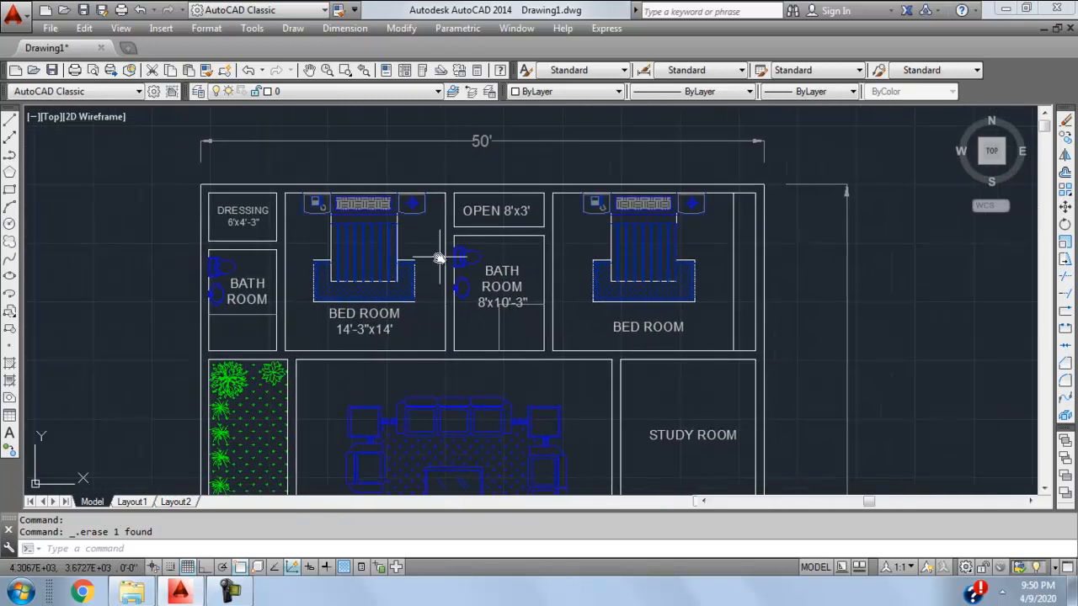
scroll(534, 291, "up", 3)
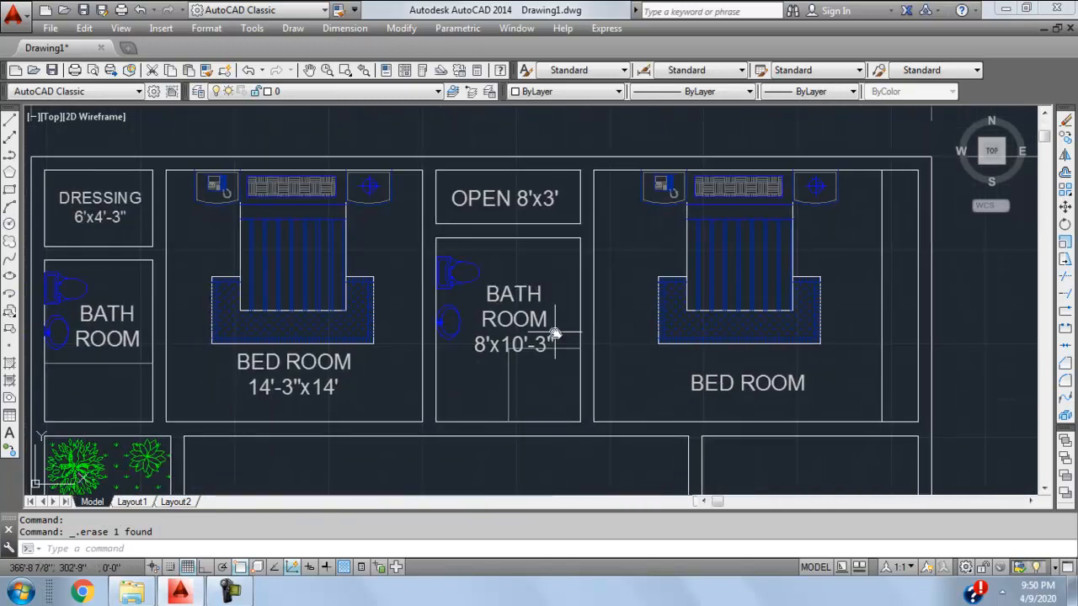
middle_click_drag(554, 333, 604, 337)
scroll(578, 341, "down", 2)
scroll(552, 343, "down", 1)
middle_click(565, 269)
middle_click(565, 269)
scroll(505, 194, "up", 5)
scroll(523, 182, "down", 5)
scroll(539, 312, "up", 4)
left_click(589, 344)
double_click(592, 344)
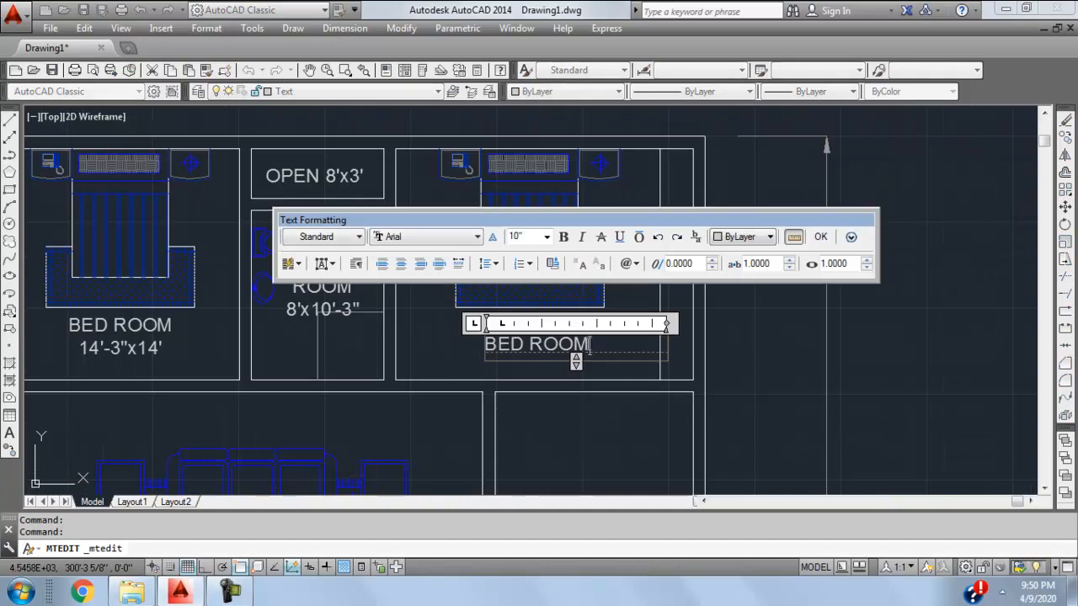
key("Return")
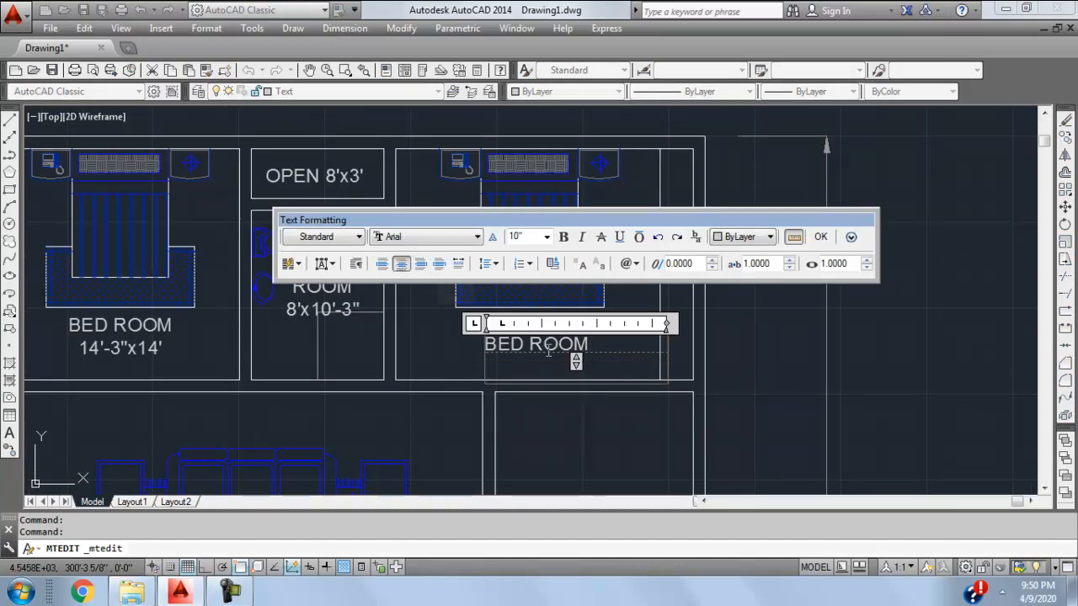
left_click(399, 265)
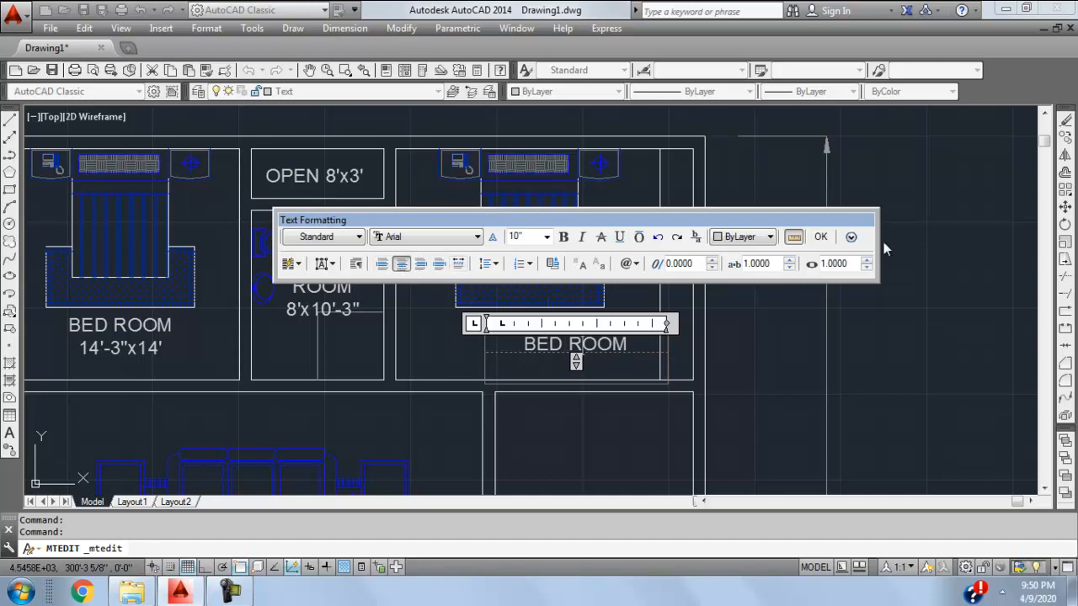
left_click(821, 237)
- Place a horizontal linear dimension across the right bedroom's width, just below its upper wall
left_click(345, 28)
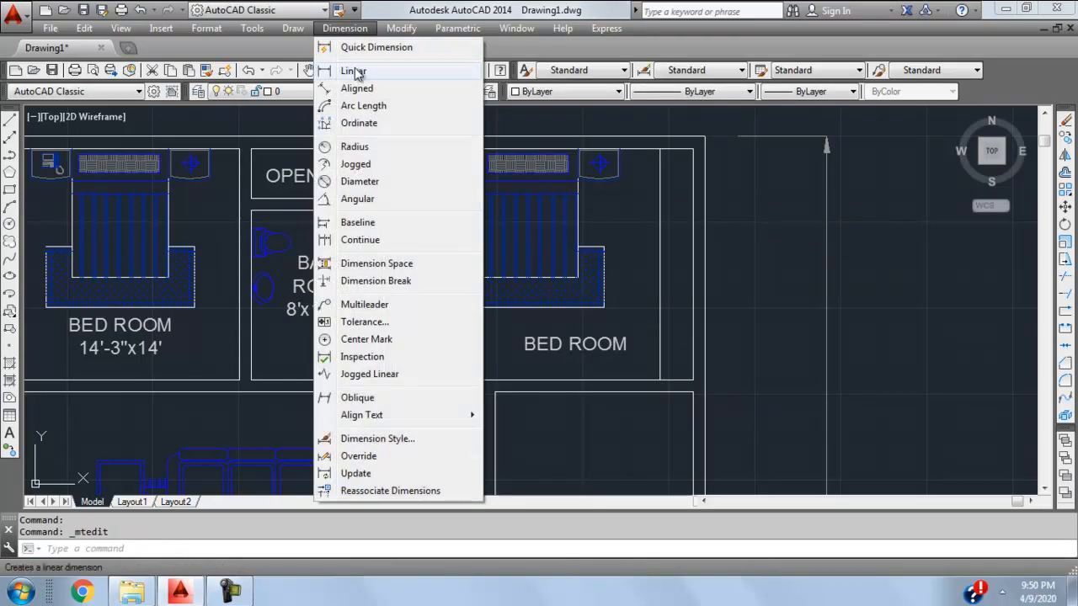
left_click(352, 71)
left_click(395, 149)
left_click(688, 147)
left_click(637, 200)
- Place a vertical linear dimension for the right bedroom's length, just inside its right wall
left_click(345, 28)
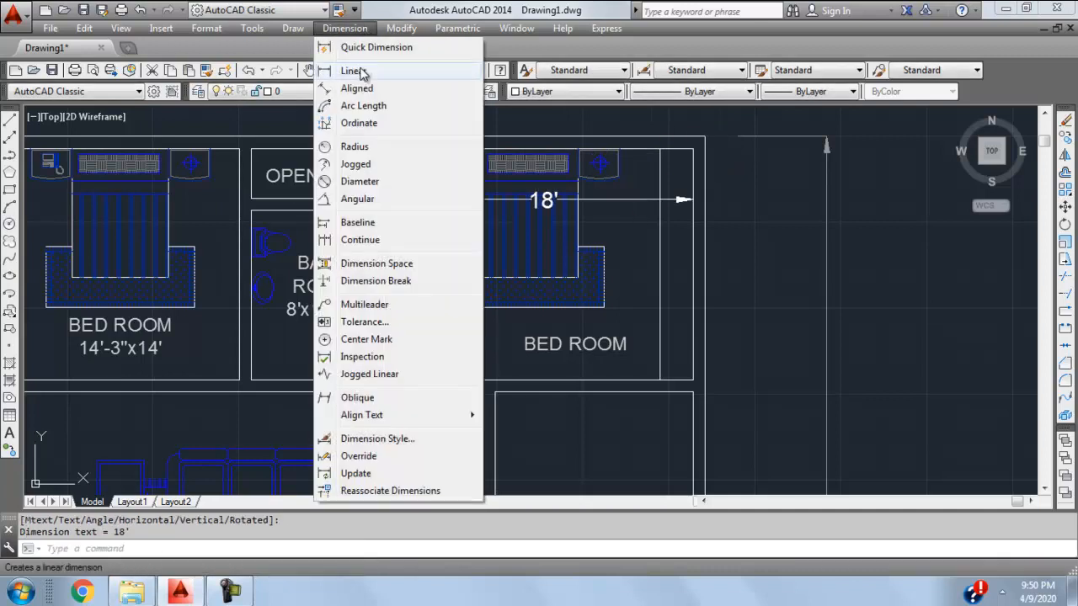
left_click(360, 71)
left_click(693, 149)
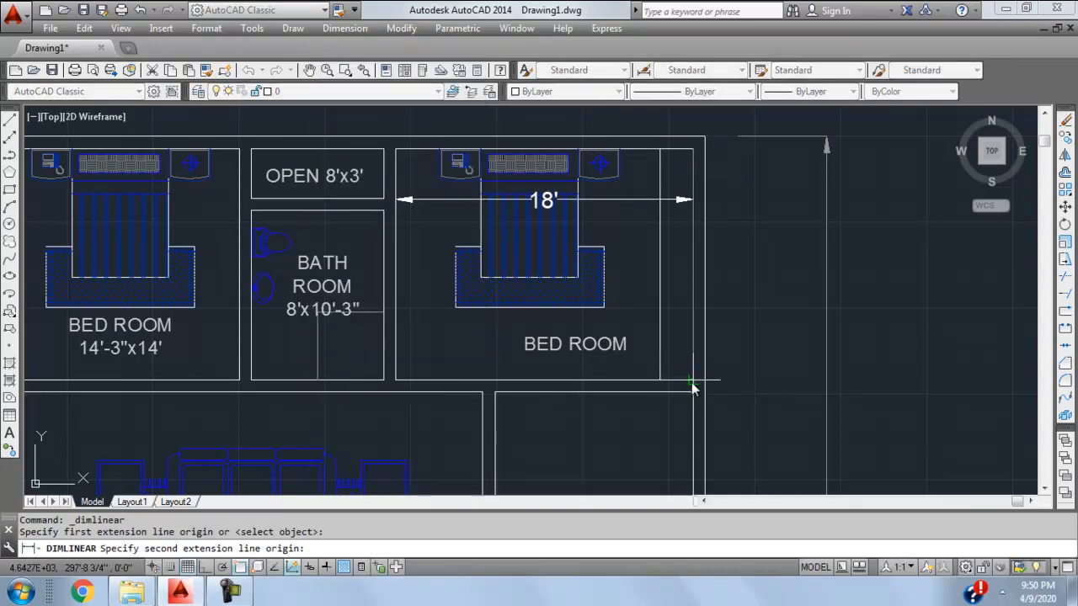
left_click(693, 380)
left_click(649, 344)
- Add a second line reading 18'x14' to the right bedroom's label
left_click(581, 351)
double_click(581, 350)
key("Return")
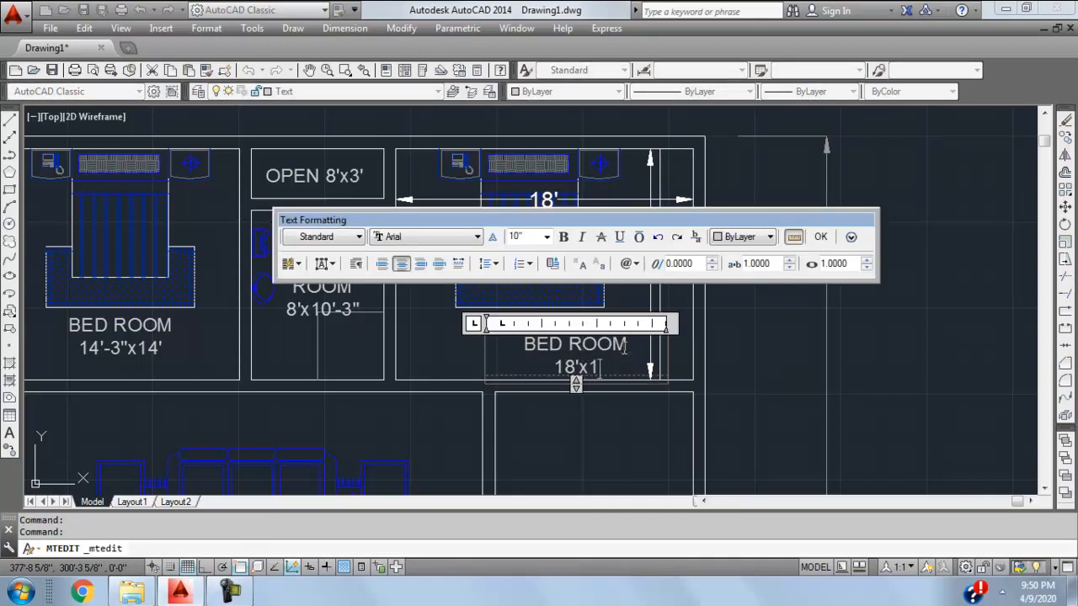
left_click(820, 236)
- Erase the horizontal and vertical dimensions inside the right bedroom
left_click(658, 194)
left_click(636, 220)
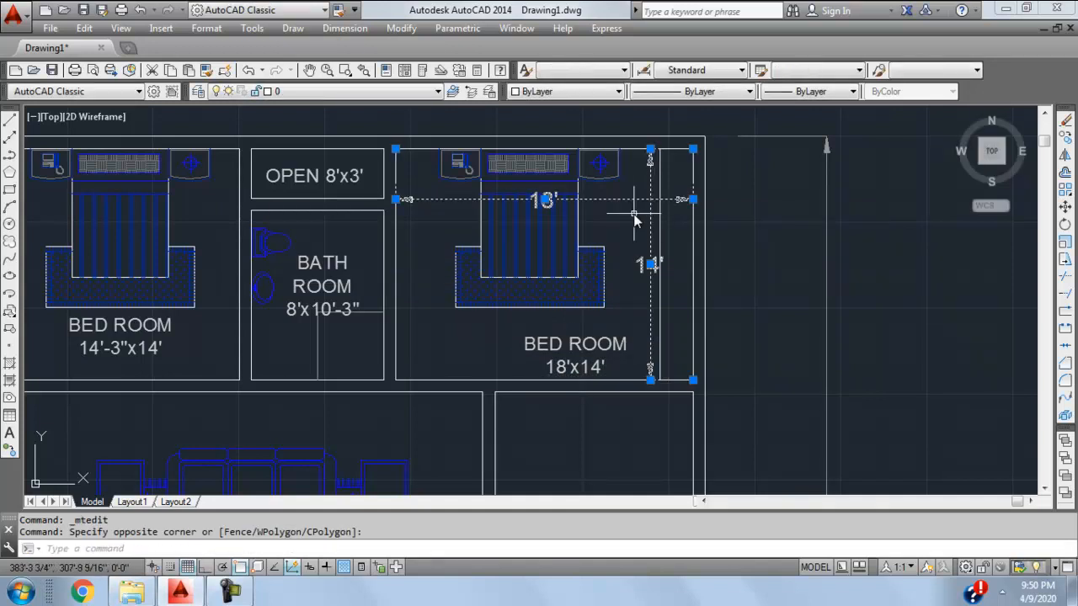
key("Delete")
- Move the BED ROOM 18'x14' label left and slightly up within the right bedroom
middle_click_drag(594, 359, 673, 332)
left_click(673, 313)
type("m")
key("Return")
left_click(548, 352)
left_click(506, 340)
- Measure the left bath room's length with a vertical linear dimension from its right wall, and erase that dimension
scroll(683, 171, "down", 4)
middle_click_drag(685, 296, 709, 272)
middle_click_drag(634, 275, 617, 276)
scroll(578, 312, "up", 3)
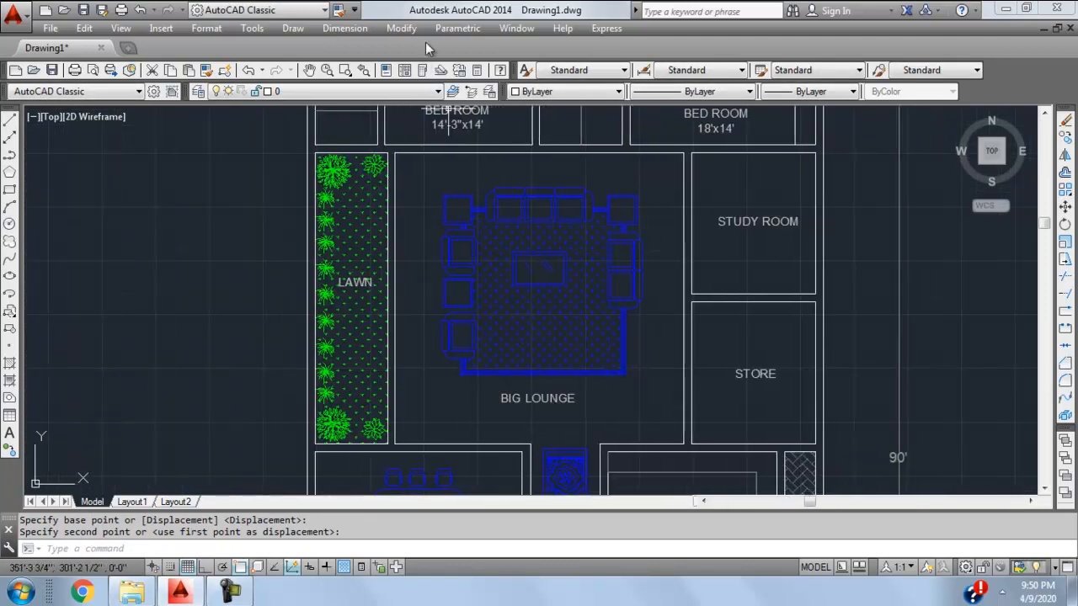
middle_click_drag(416, 167, 393, 301)
scroll(325, 252, "up", 5)
scroll(339, 308, "down", 3)
middle_click_drag(339, 312, 319, 308)
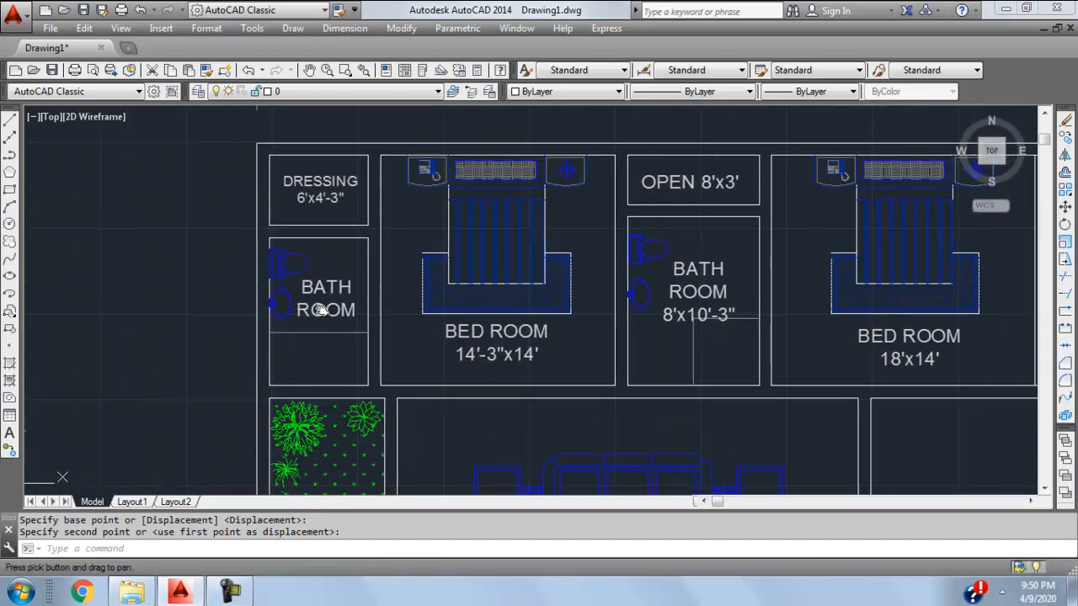
left_click(332, 29)
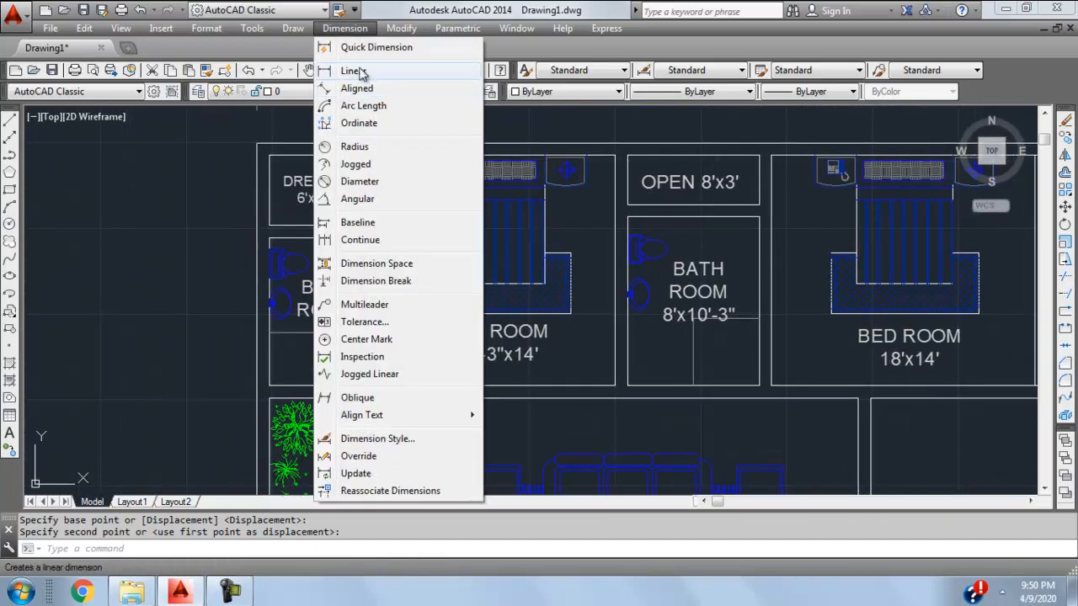
left_click(349, 73)
left_click(368, 238)
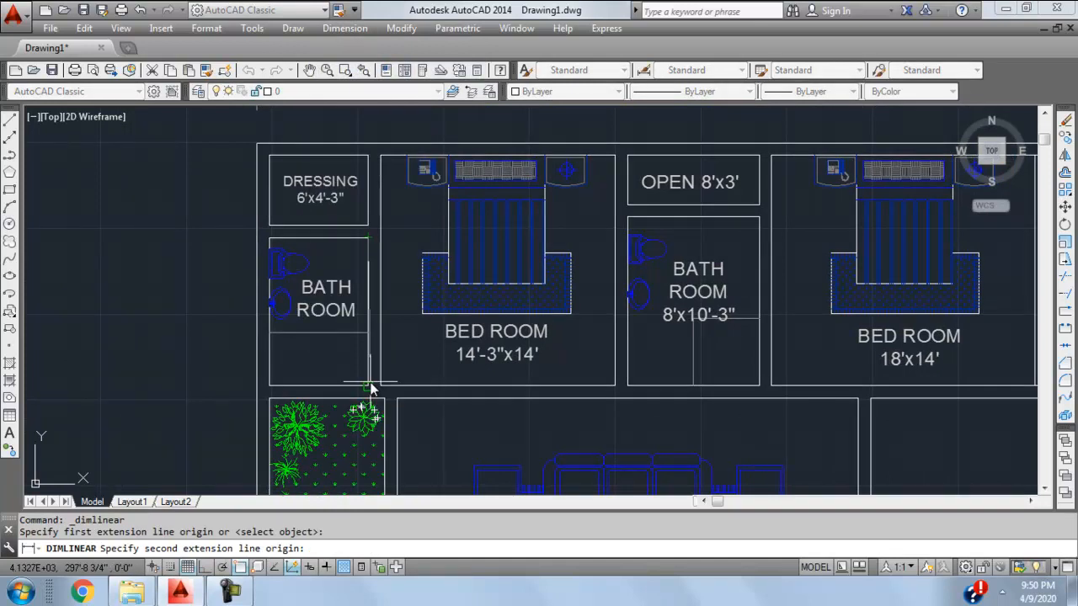
left_click(368, 385)
left_click(217, 335)
left_click_drag(231, 333, 164, 348)
key("Delete")
- Add a third line reading 6'x9' to the left bath room's label
scroll(346, 304, "up", 2)
left_click(372, 320)
left_click(365, 319)
double_click(365, 319)
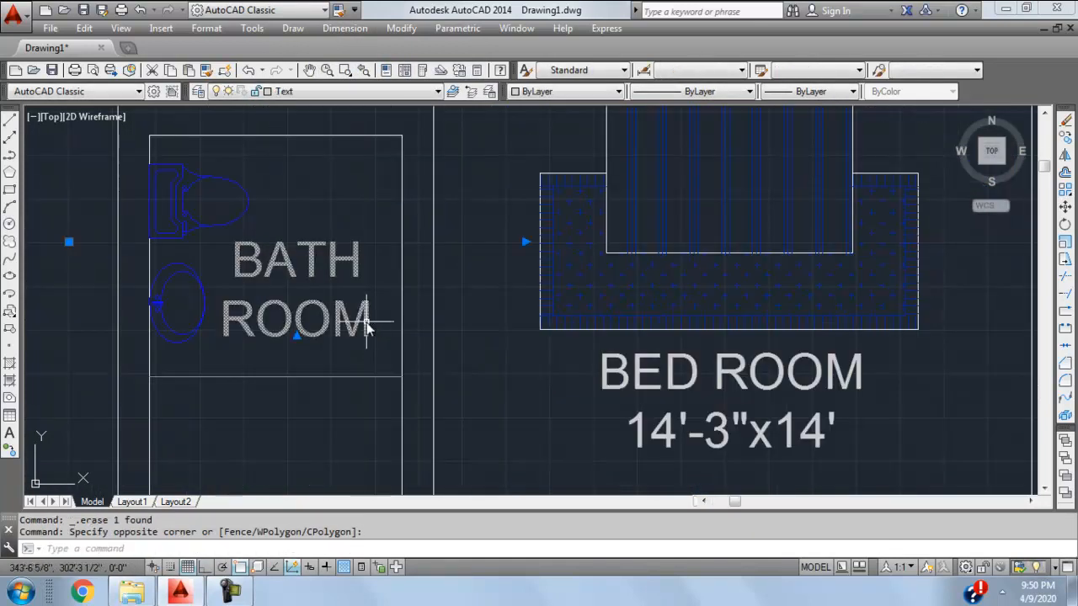
key("Return")
type("6'xf")
key("BackSpace")
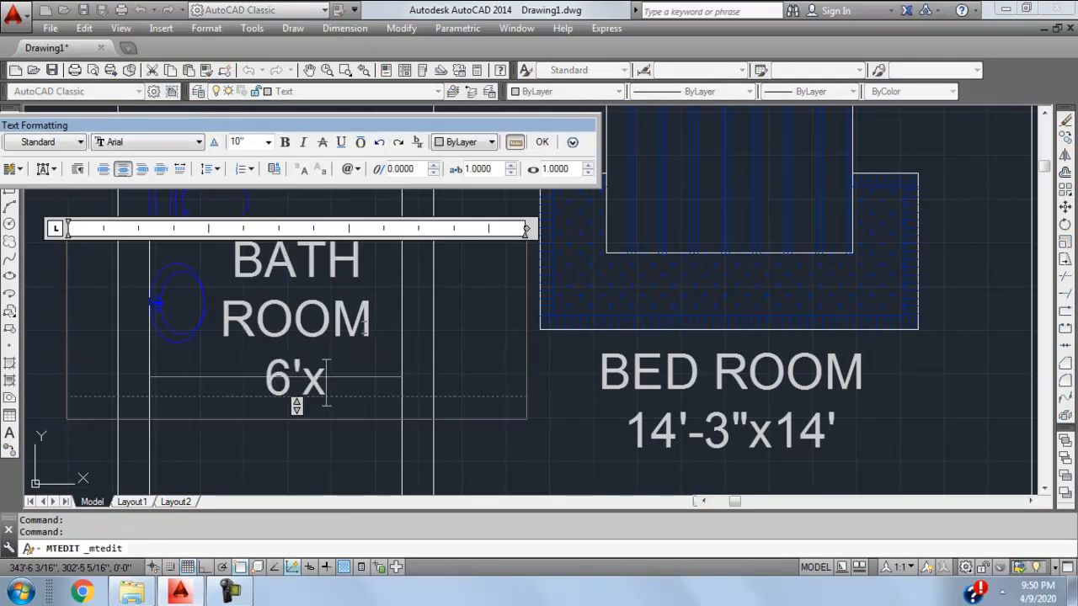
type("9'")
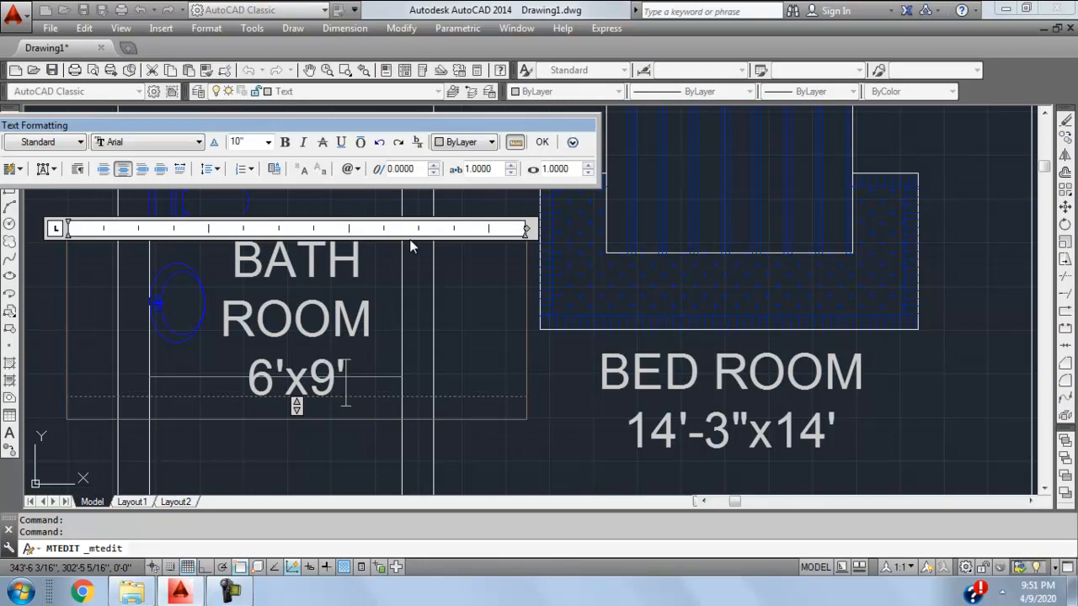
key("ctrl+Return")
- Place a horizontal linear dimension across the study room's width, just below its upper wall
scroll(292, 276, "down", 8)
mouse_move(494, 285)
middle_mouse_down()
mouse_move(485, 264)
mouse_move(491, 298)
mouse_move(511, 209)
middle_mouse_up()
scroll(485, 266, "up", 2)
middle_click_drag(519, 406, 513, 281)
middle_click_drag(688, 221, 602, 236)
scroll(631, 222, "up", 2)
double_click(599, 276)
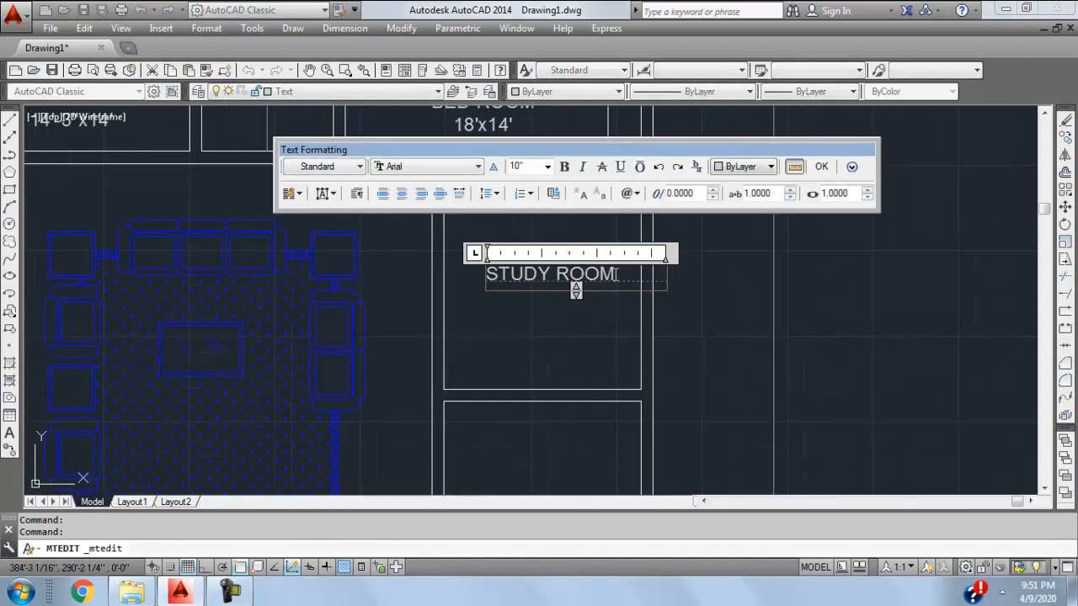
left_click(820, 166)
left_click(357, 28)
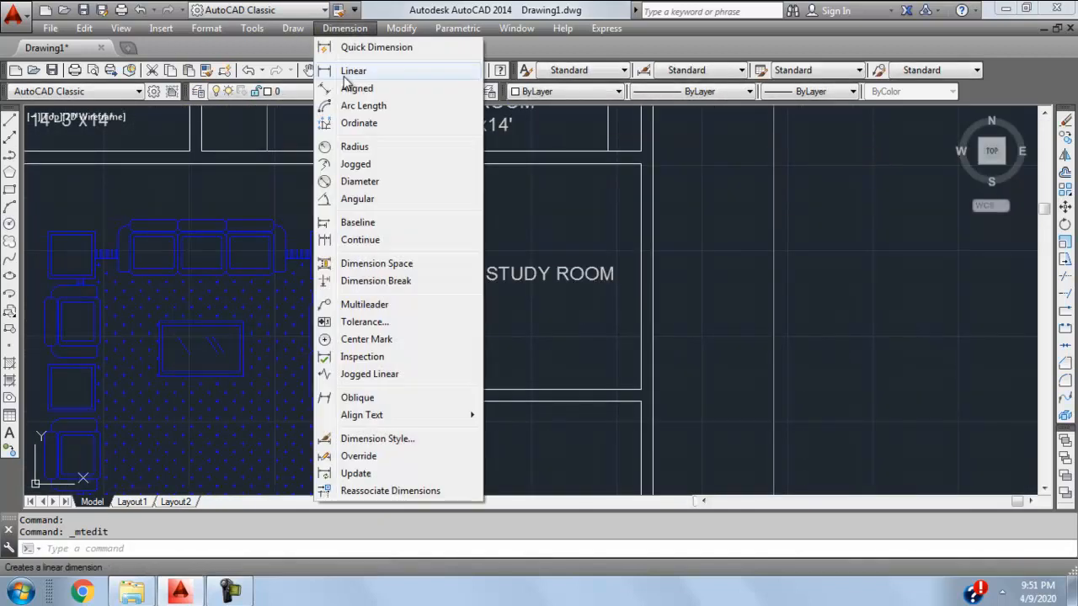
left_click(333, 72)
left_click(444, 165)
left_click(641, 164)
left_click(608, 202)
- Place a vertical linear dimension for the study room's length, just inside its right wall
left_click(357, 28)
left_click(332, 72)
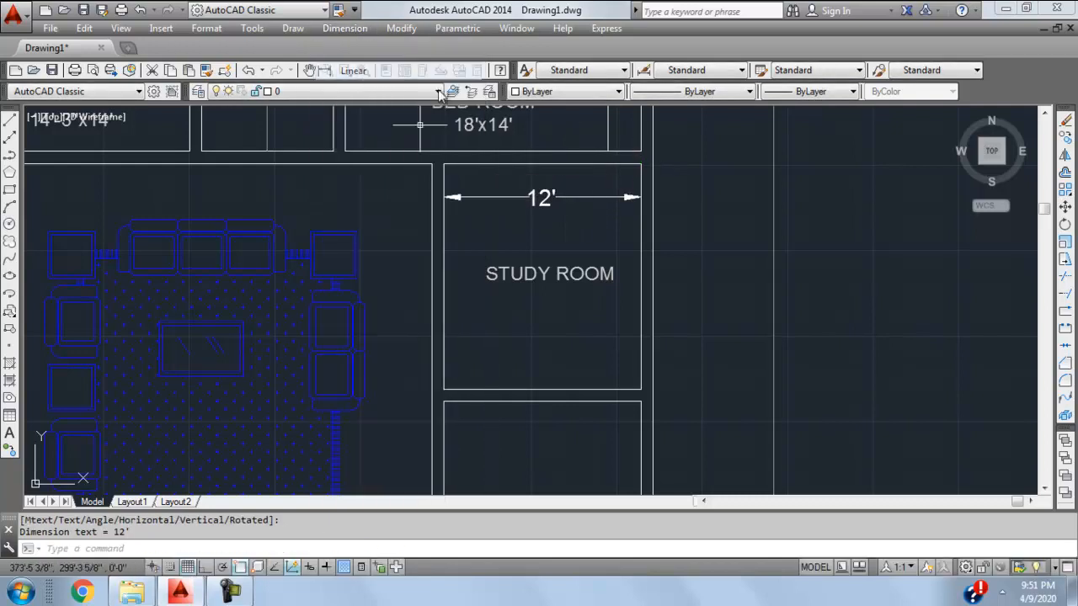
left_click(640, 165)
left_click(640, 389)
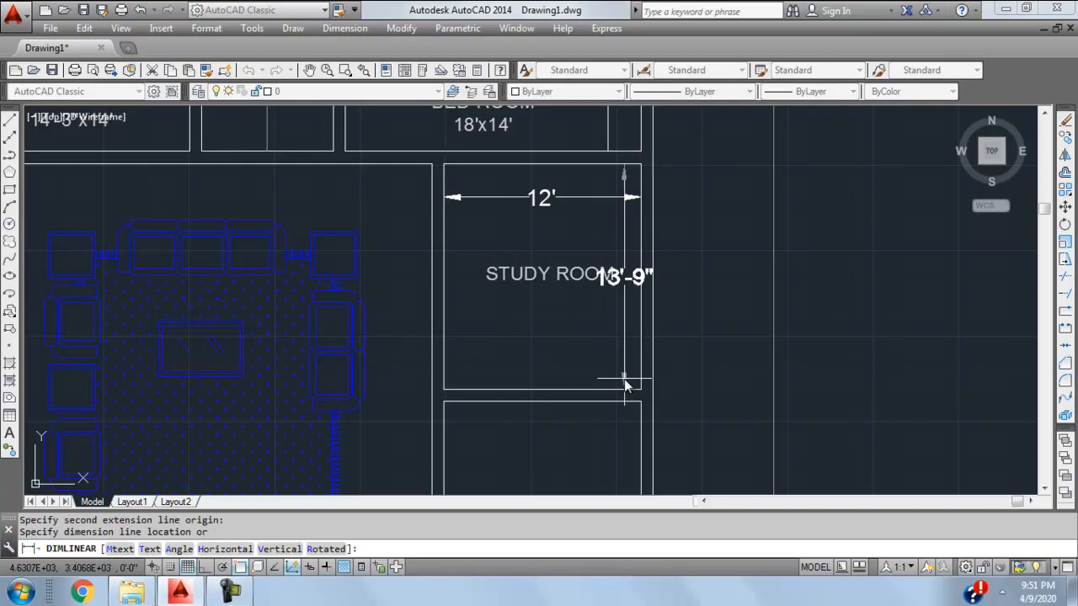
left_click(623, 329)
- Add a second line reading 12'x13'-9" to the STUDY ROOM label
middle_click_drag(521, 243, 551, 233)
left_click(554, 240)
key("Escape")
double_click(559, 264)
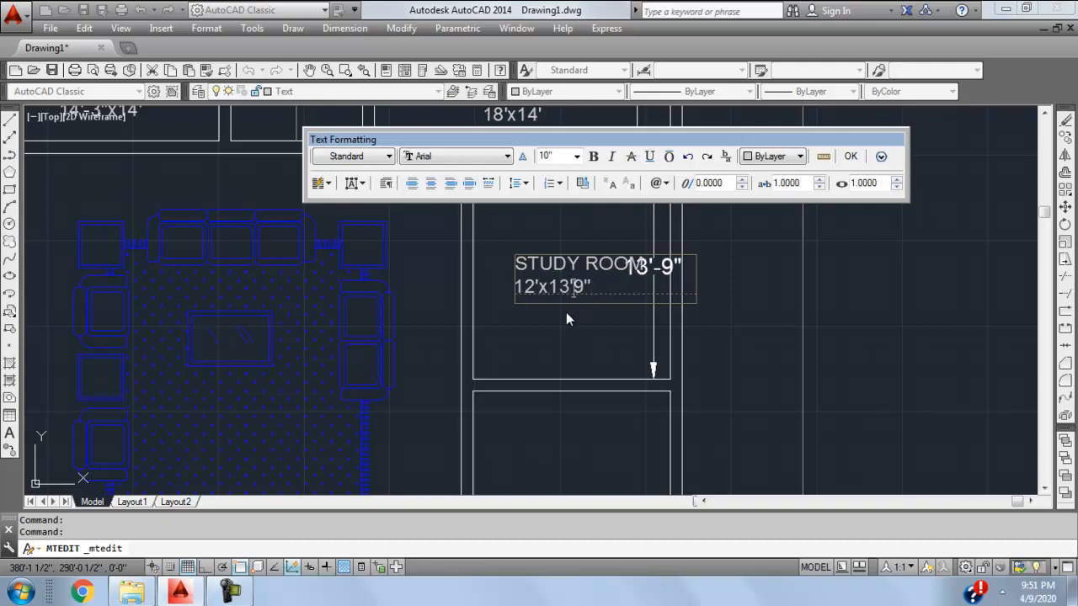
left_click(850, 155)
- Erase the vertical and horizontal dimensions inside the study room
left_click(666, 265)
key("Delete")
left_click(594, 185)
left_click(528, 197)
key("Delete")
- Center both lines of the STUDY ROOM label
left_click(551, 284)
double_click(550, 284)
left_click_drag(618, 287, 505, 239)
left_click(431, 184)
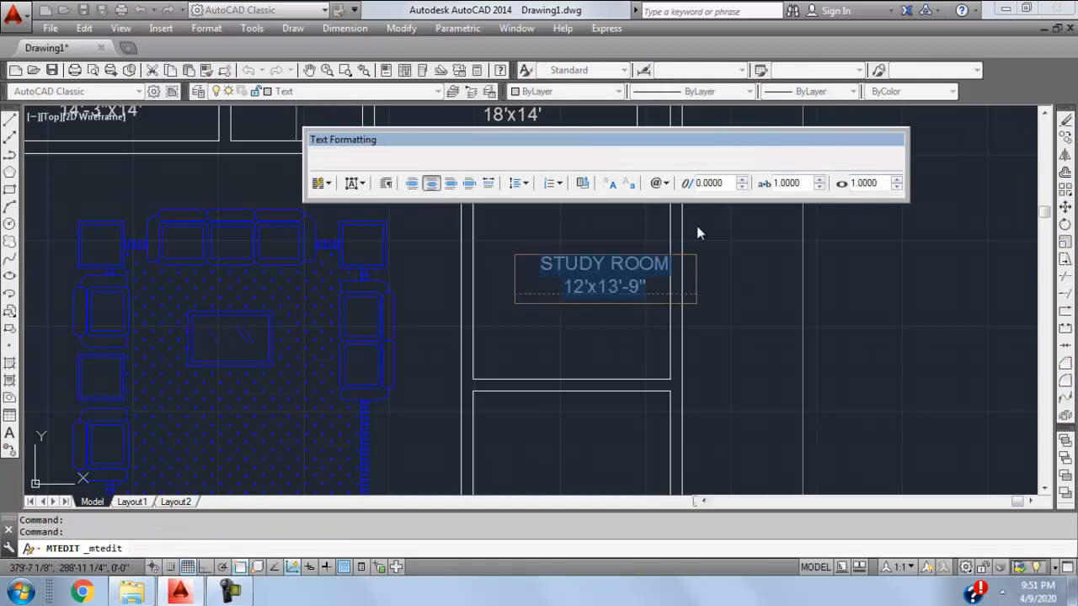
- Close the STUDY ROOM text edit and move the label slightly left within its room
left_click(851, 156)
left_click(589, 217)
left_click(553, 308)
type("m")
key("Return")
left_click(551, 311)
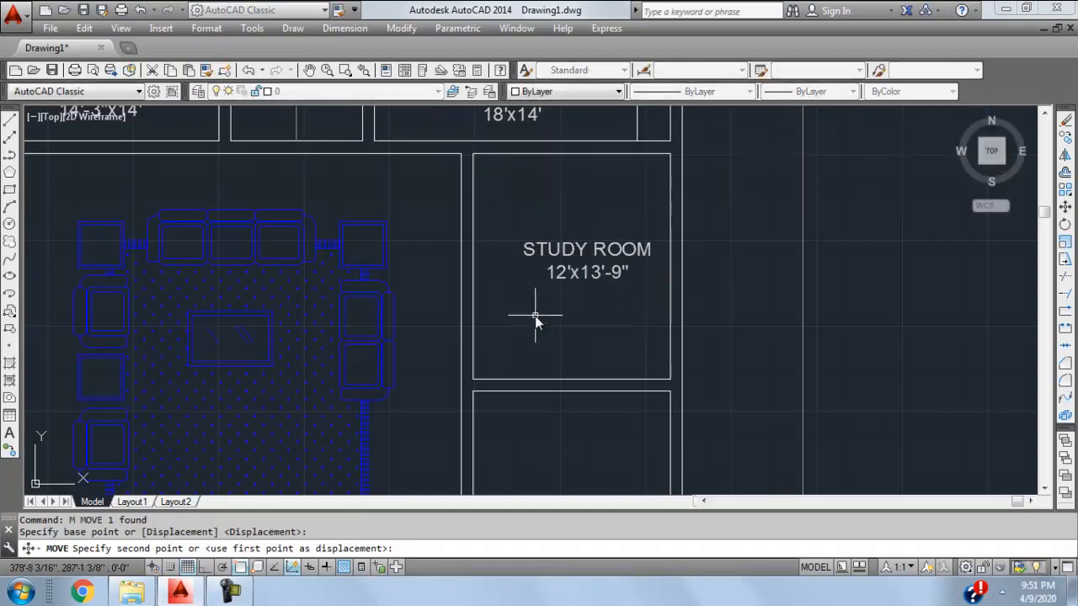
left_click(534, 315)
- Nudge the STUDY ROOM label a little further left to centre it between the room's walls
scroll(685, 289, "down", 5)
scroll(621, 305, "up", 4)
scroll(579, 278, "down", 3)
scroll(580, 279, "up", 2)
left_click(591, 296)
left_click(550, 270)
scroll(549, 270, "up", 2)
type("m")
key("Return")
left_click(549, 271)
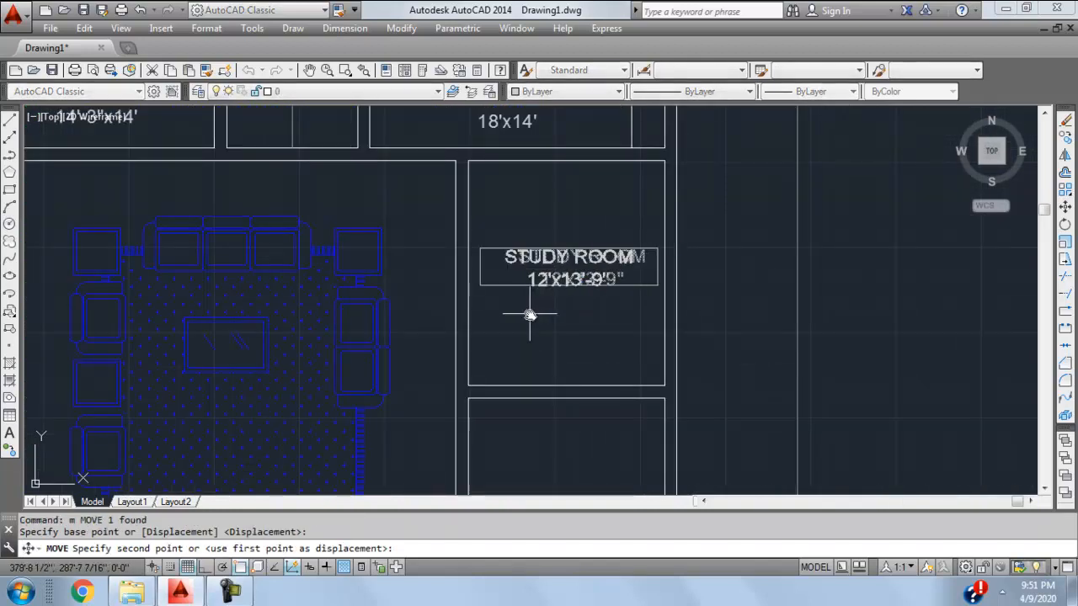
left_click(543, 276)
- Move the STORE label slightly up and left to centre it in its room
scroll(603, 306, "down", 4)
scroll(603, 307, "up", 4)
scroll(577, 325, "down", 3)
scroll(551, 313, "up", 4)
left_click(547, 326)
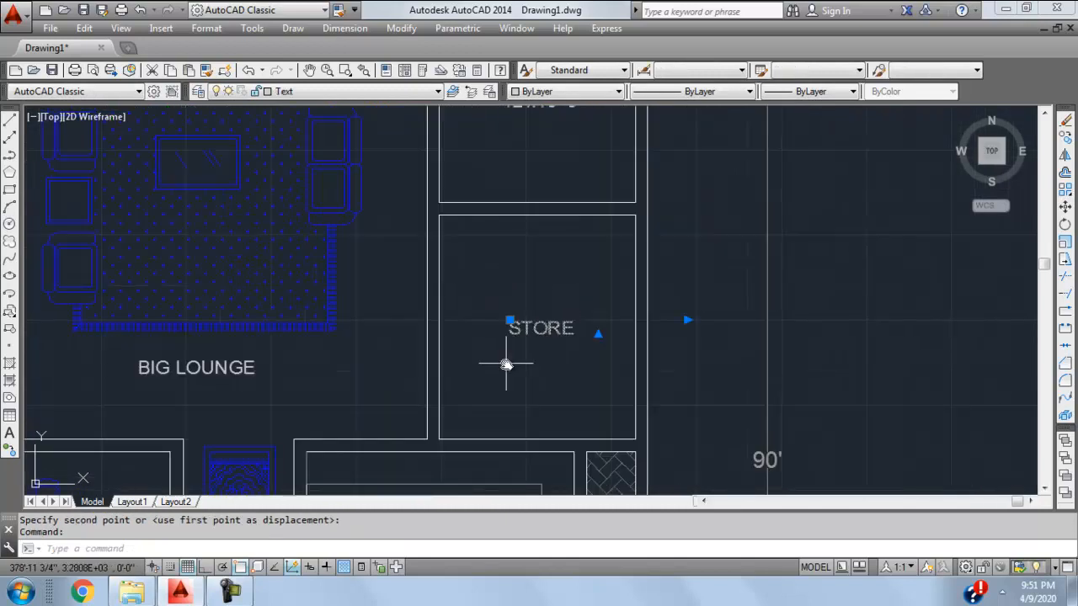
type("m")
key("Return")
left_click(505, 378)
left_click(497, 365)
- Measure the store room's length with a vertical linear dimension along its right wall, and erase the dimension
scroll(542, 222, "down", 2)
mouse_move(542, 221)
middle_mouse_down()
mouse_move(537, 264)
mouse_move(519, 226)
middle_mouse_up()
left_click(344, 28)
left_click(357, 72)
left_click(569, 258)
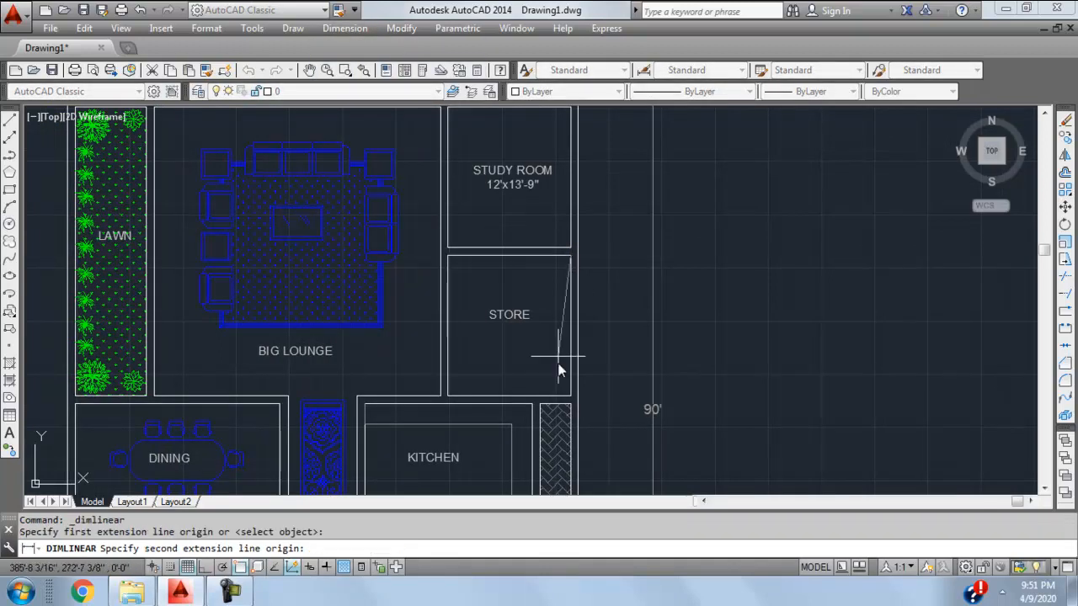
left_click(569, 395)
left_click(556, 392)
key("Escape")
key("Delete")
- Add a second line reading 12'x13'9" to the STORE label
scroll(532, 305, "up", 2)
left_click(522, 327)
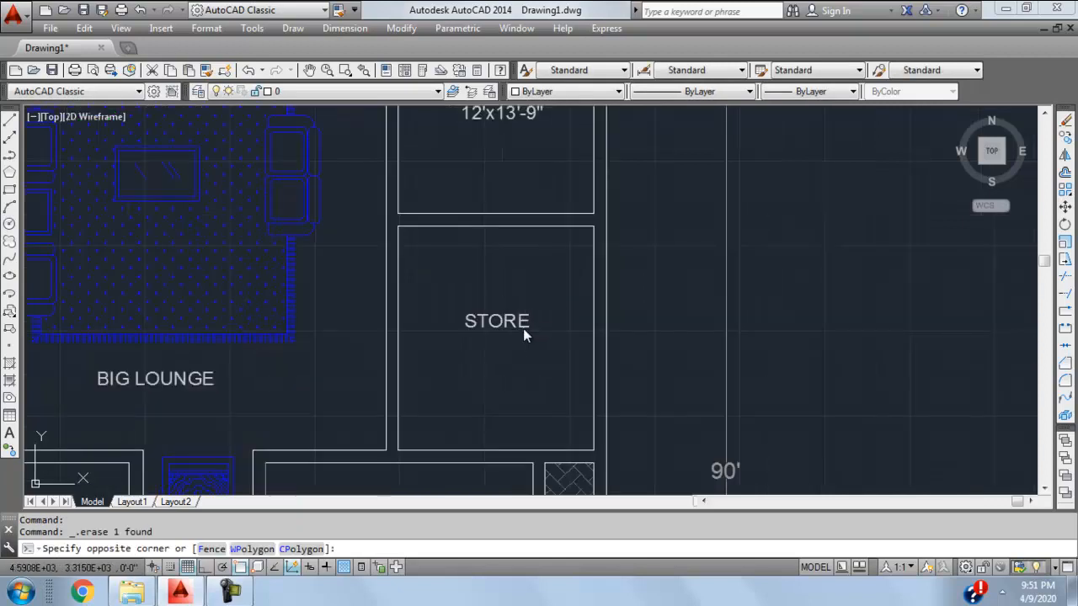
left_click(517, 325)
double_click(522, 325)
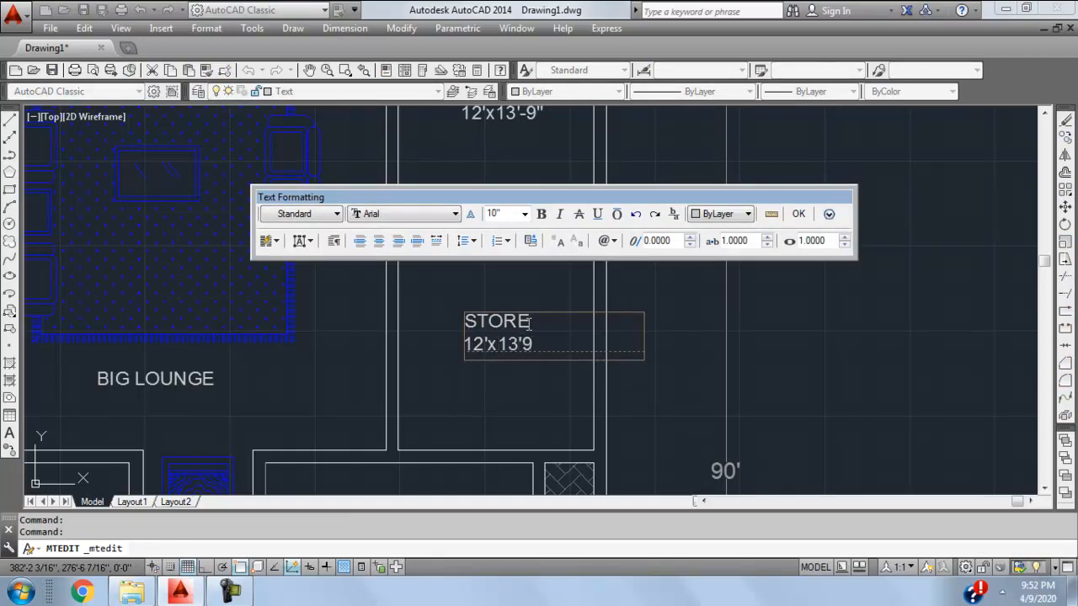
left_click(800, 215)
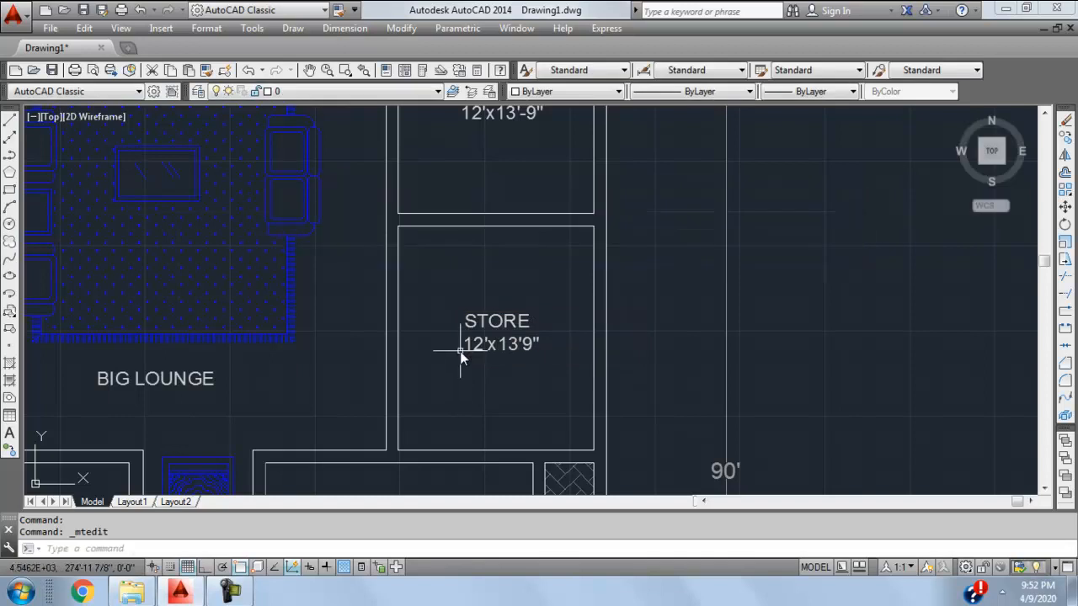
- Place a horizontal linear dimension for the big lounge's width, just below its upper wall
scroll(709, 294, "down", 2)
middle_click_drag(528, 371, 616, 360)
middle_click_drag(460, 233, 426, 291)
left_click(345, 28)
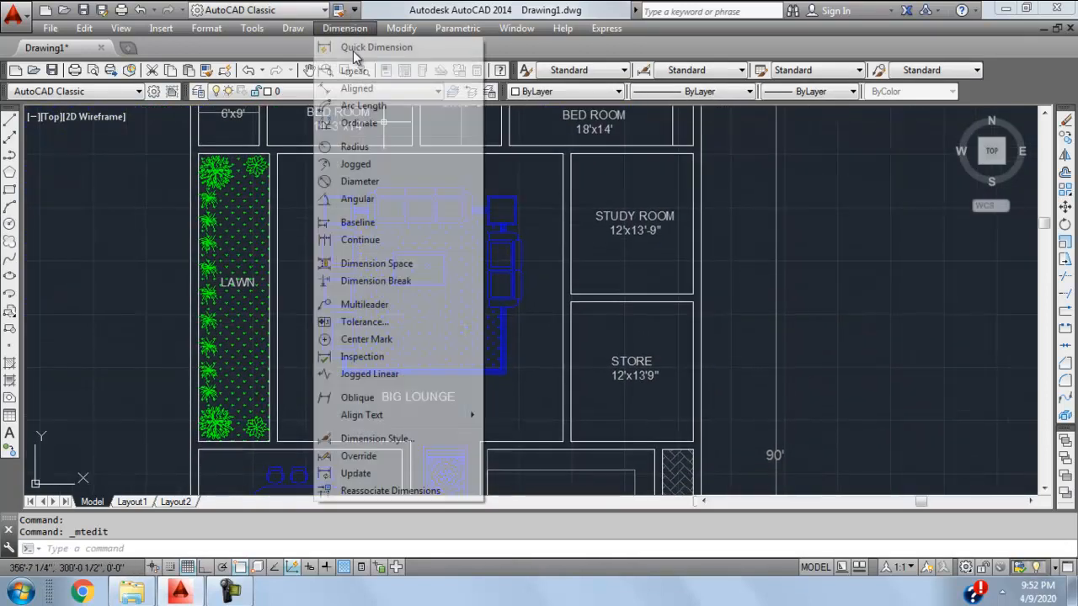
left_click(354, 74)
left_click(277, 155)
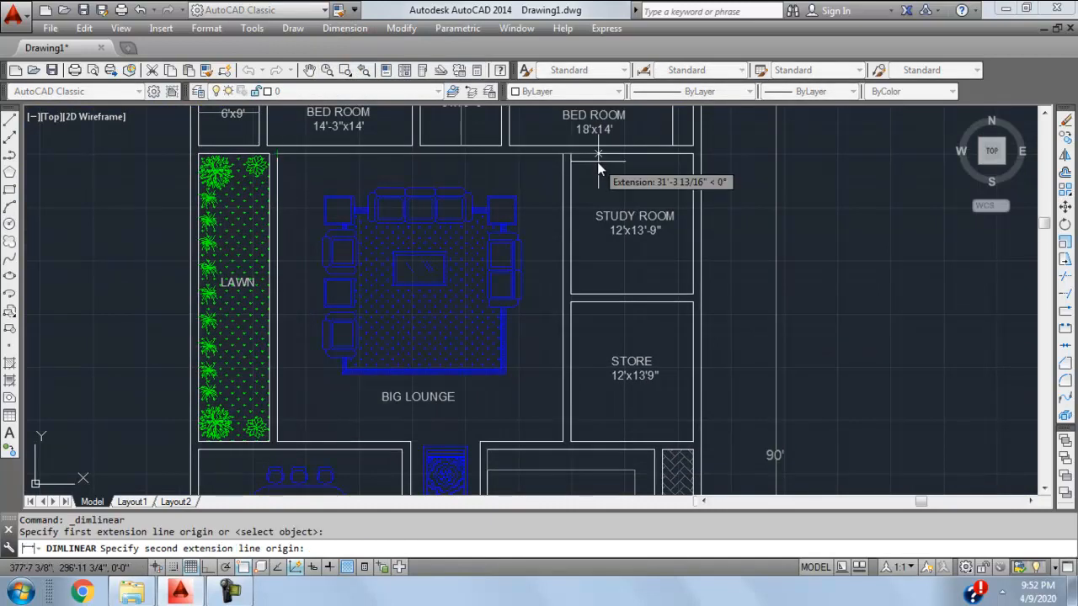
left_click(561, 158)
left_click(528, 172)
- Place a vertical linear dimension for the big lounge's length, just inside its right wall
left_click(335, 30)
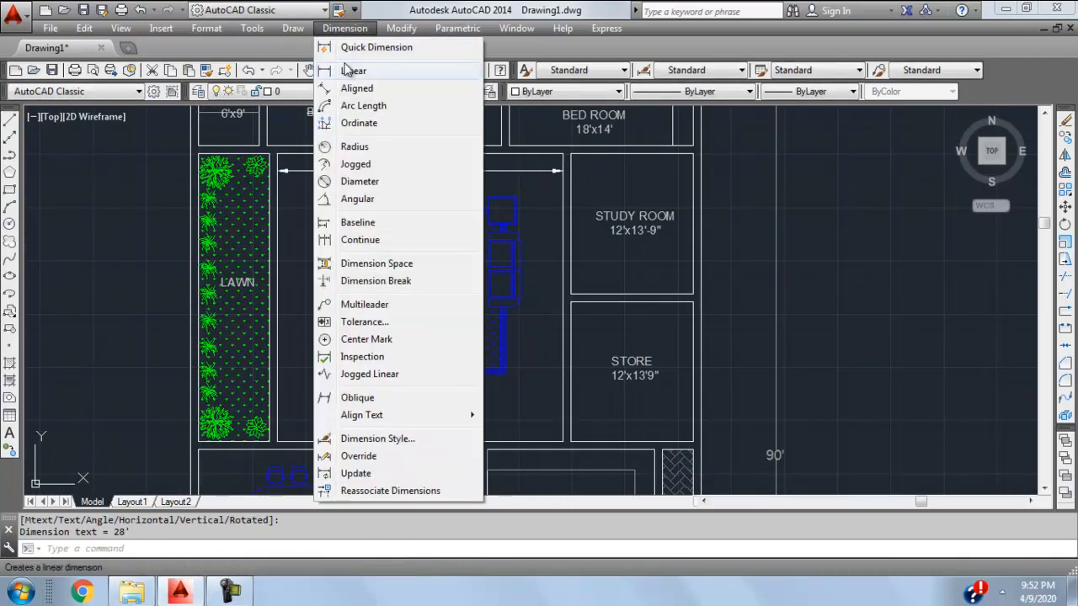
left_click(350, 72)
left_click(561, 157)
left_click(562, 441)
left_click(534, 354)
- Erase the horizontal and vertical dimensions inside the big lounge
left_click(548, 325)
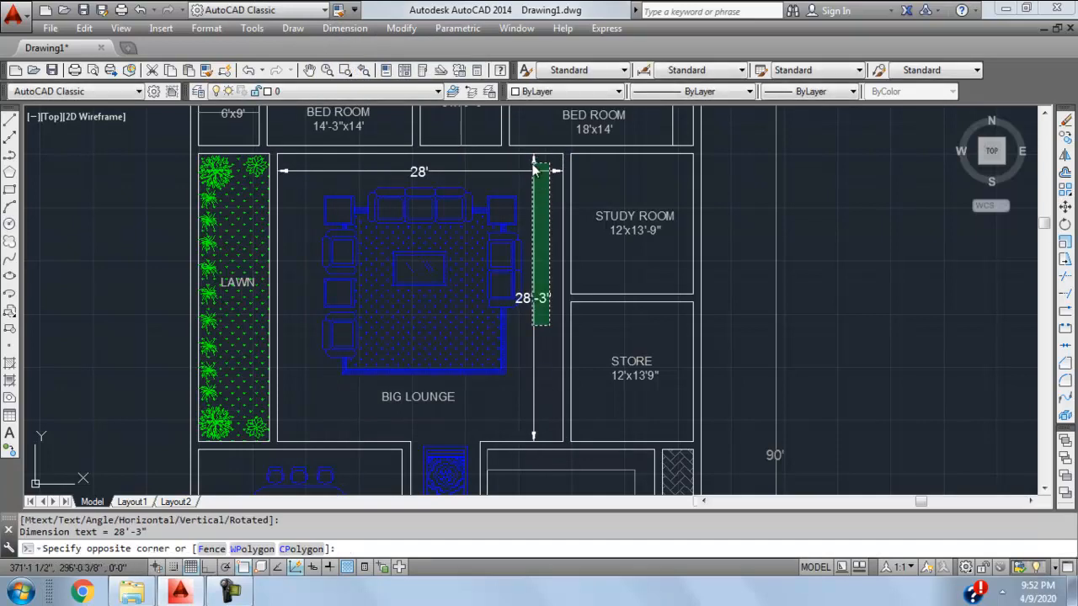
left_click(528, 152)
key("Delete")
- Add a second line reading 28'x28'-3" to the BIG LOUNGE label and center both lines
double_click(417, 398)
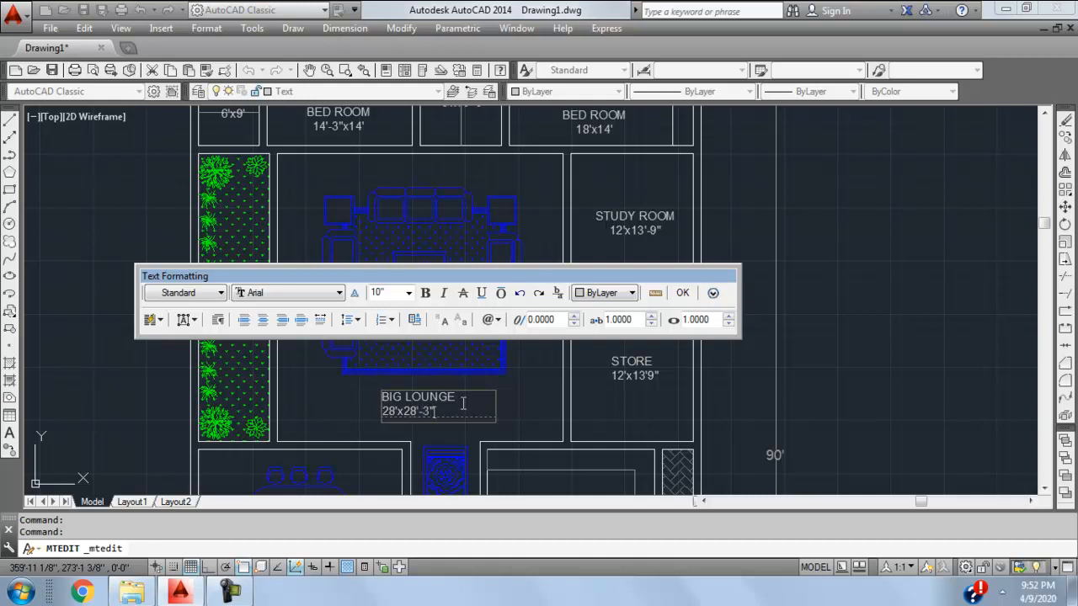
left_click(262, 321)
left_click(682, 297)
- Move the BIG LOUNGE label slightly left to centre it below the furniture
middle_click_drag(426, 351, 493, 267)
middle_click_drag(431, 319, 425, 330)
left_click(533, 349)
left_click(461, 314)
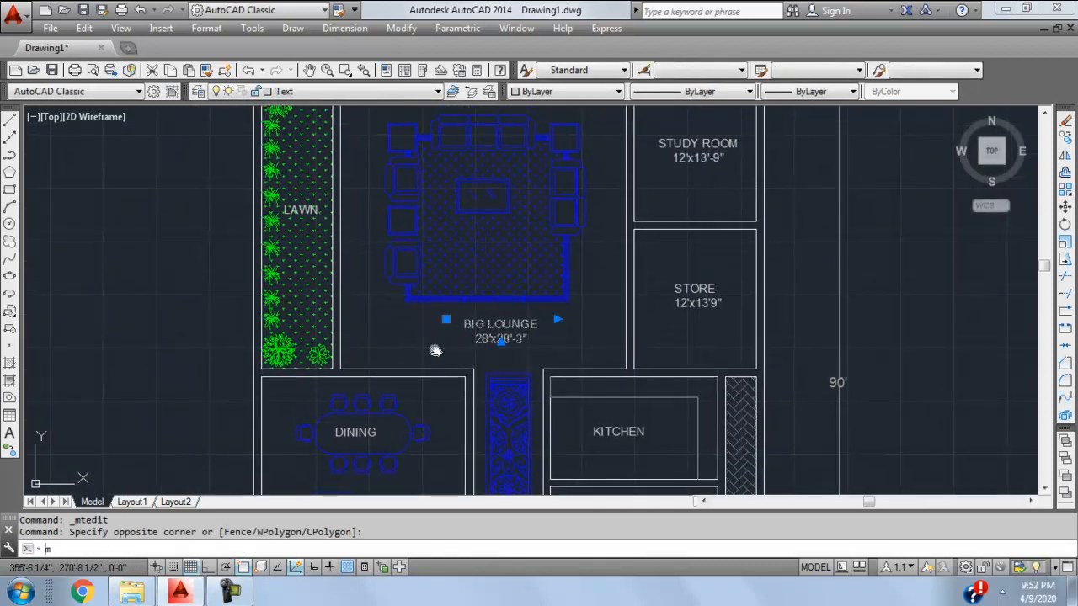
type("m")
key("Return")
left_click(429, 345)
left_click(408, 341)
scroll(446, 284, "down", 2)
scroll(385, 269, "up", 2)
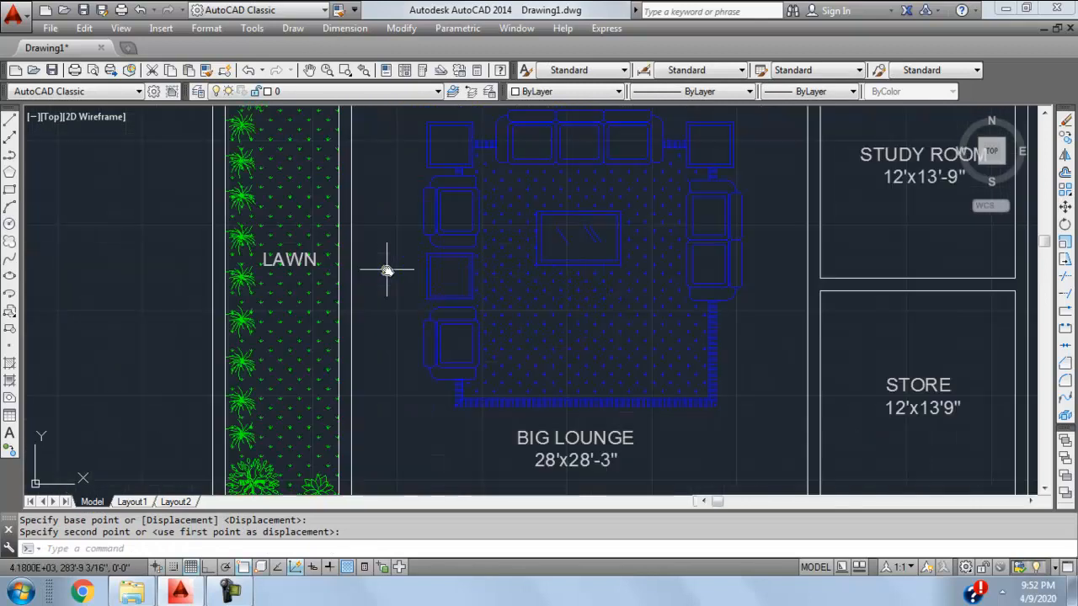
- Measure the lawn's width with a horizontal linear dimension between its side walls, and erase the dimension
left_click(345, 27)
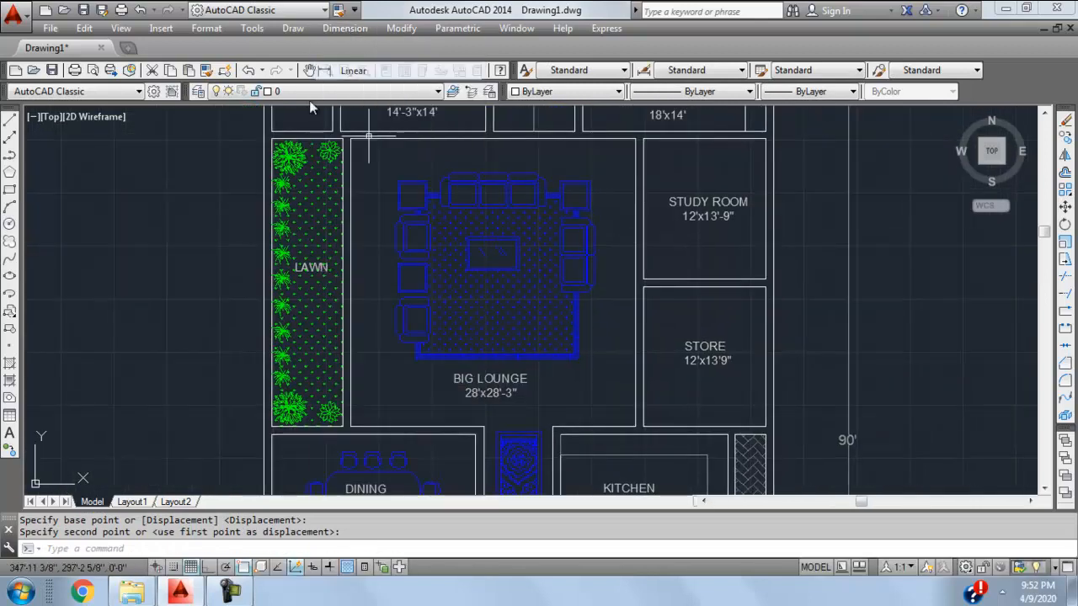
left_click(361, 74)
left_click(271, 140)
left_click(343, 139)
left_click(329, 214)
left_click(308, 215)
key("Delete")
- Add a second line reading 7' Wide to the LAWN label and center both lines
left_click(311, 267)
scroll(311, 267, "up", 2)
double_click(311, 267)
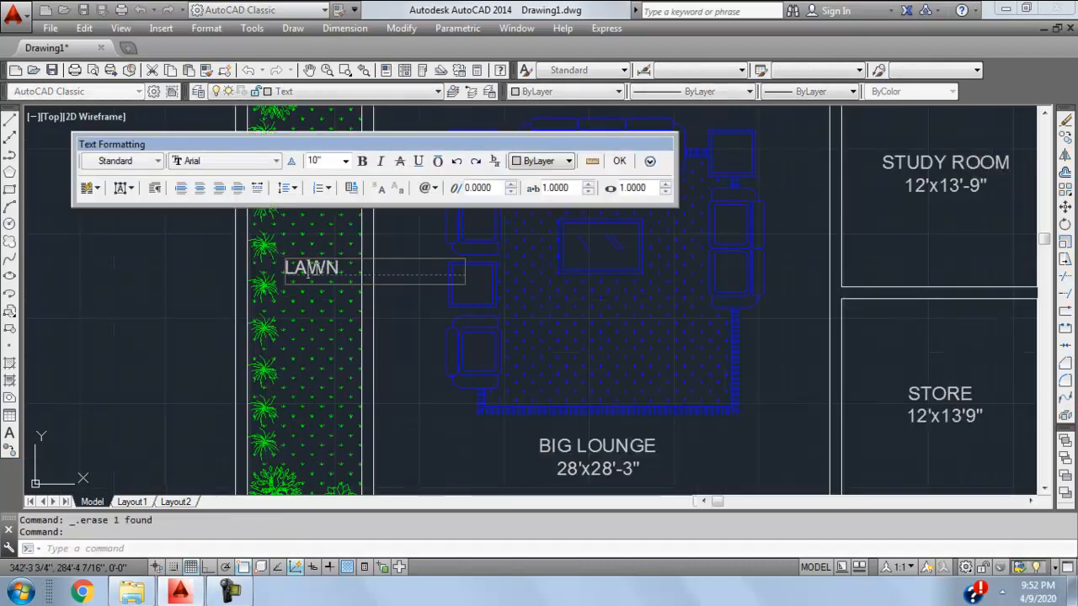
key("Return")
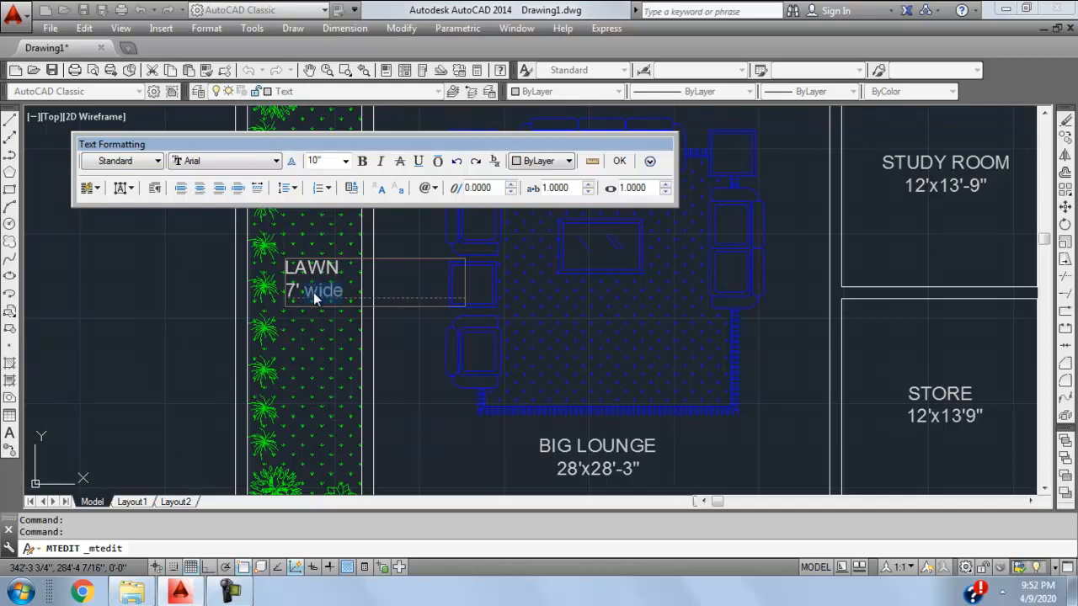
left_click_drag(344, 296, 238, 264)
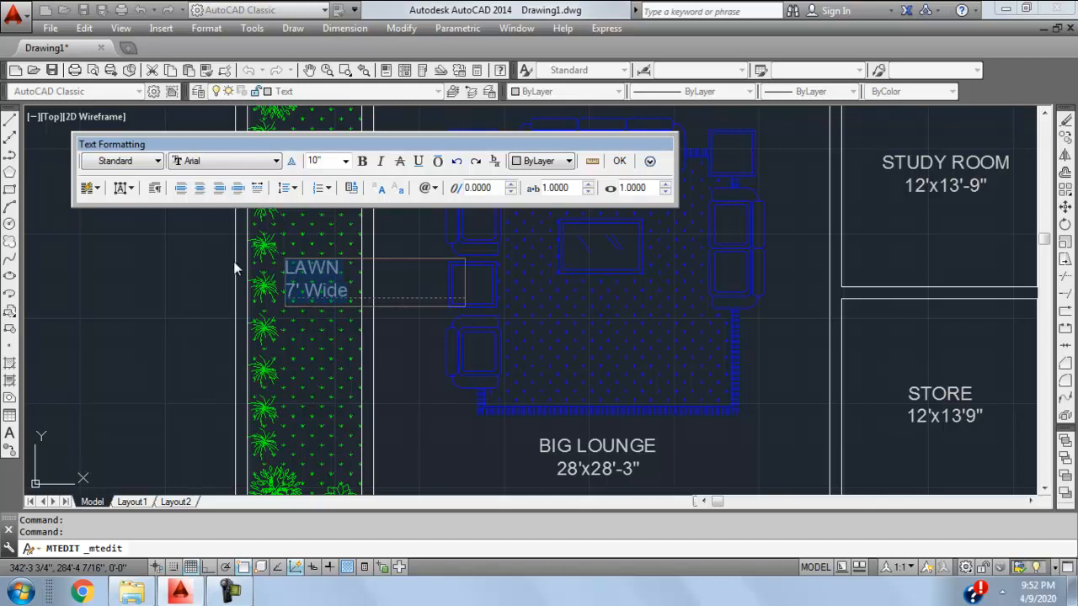
left_click(200, 188)
left_click(619, 162)
- Move the LAWN label left and slightly up so it sits within the lawn strip
left_click(405, 265)
left_click(392, 294)
type("m")
key("Return")
left_click(156, 309)
left_click(98, 289)
- Measure the dining and drawing room's width with a horizontal linear dimension below its upper wall, and erase the dimension
scroll(155, 322, "down", 4)
middle_click_drag(523, 336, 560, 299)
middle_click_drag(463, 334, 482, 291)
mouse_move(399, 416)
middle_mouse_down()
mouse_move(441, 313)
mouse_move(415, 308)
middle_mouse_up()
scroll(302, 281, "up", 3)
mouse_move(303, 280)
middle_mouse_down()
mouse_move(330, 251)
mouse_move(305, 252)
mouse_move(319, 273)
middle_mouse_up()
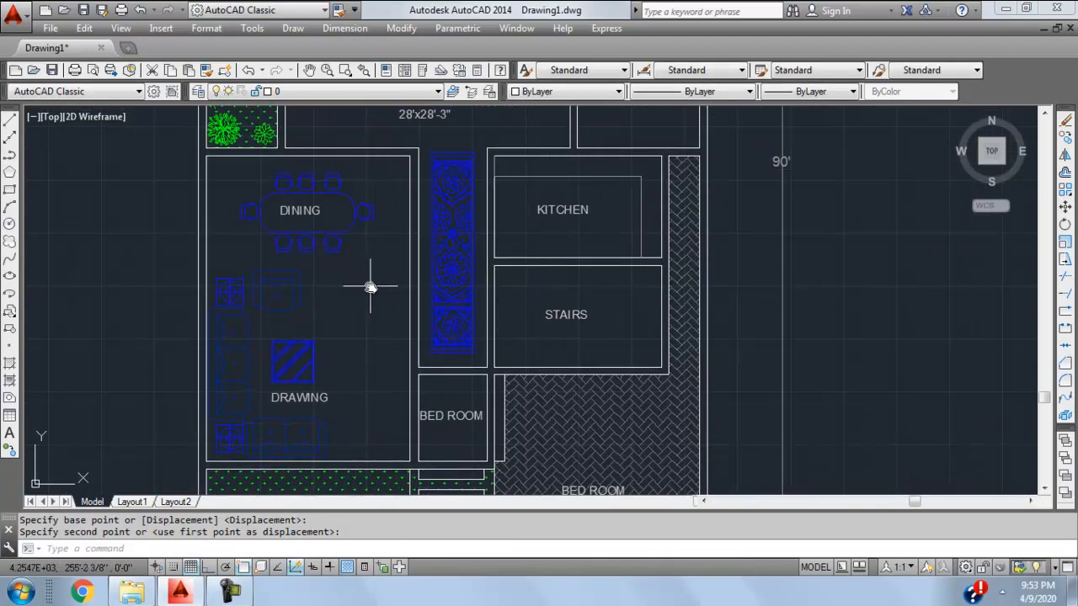
left_click(358, 27)
left_click(322, 74)
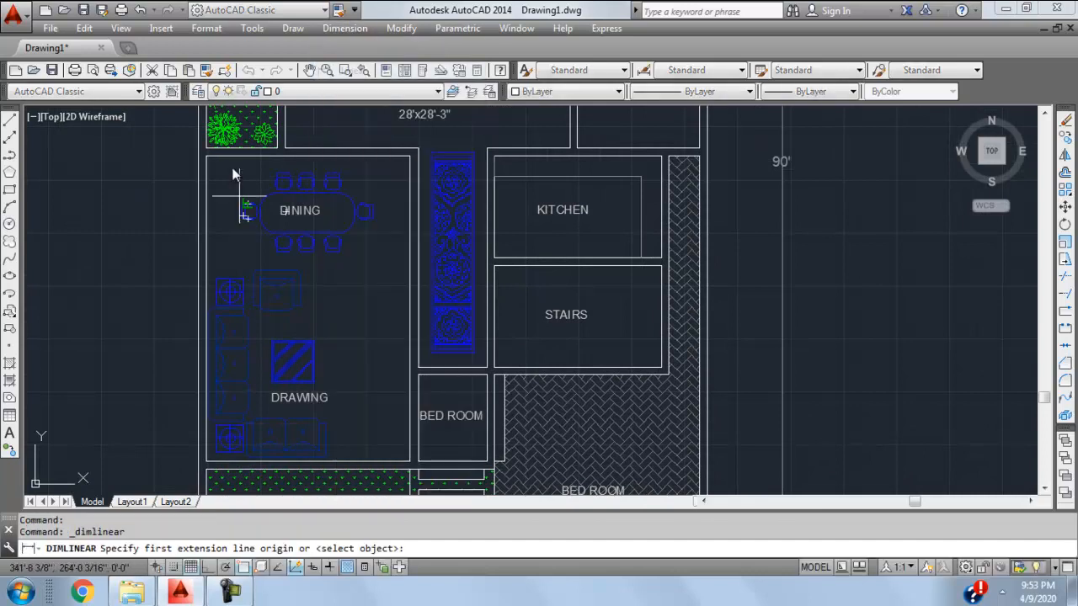
left_click(204, 161)
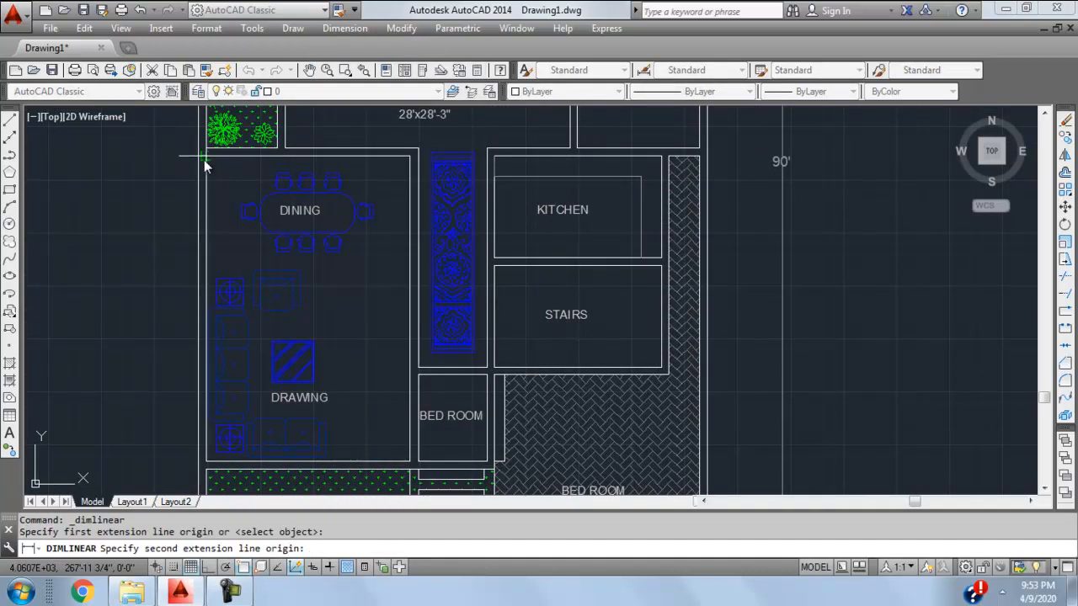
left_click(410, 156)
left_click(394, 168)
left_click(383, 172)
left_click(381, 171)
key("Delete")
- Measure the dining and drawing room's full length with a vertical linear dimension inside its right wall, and erase the dimension
left_click(344, 27)
left_click(337, 73)
left_click(409, 156)
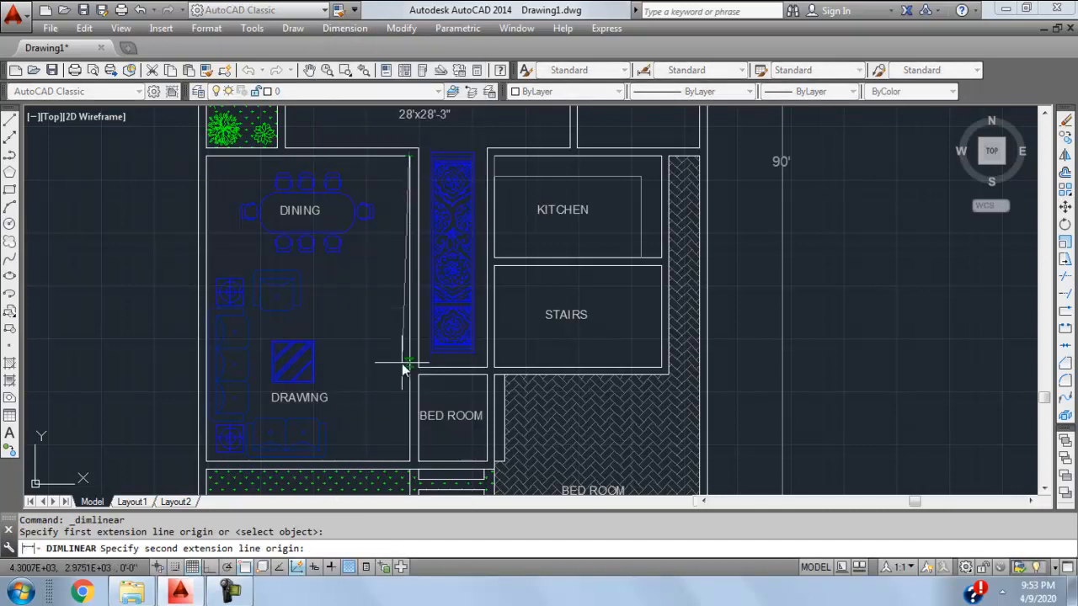
left_click(409, 461)
left_click(397, 320)
left_click(382, 324)
key("Delete")
- Add a second line reading 20'x30' to the DRAWING label and center both lines
middle_click_drag(332, 345, 324, 358)
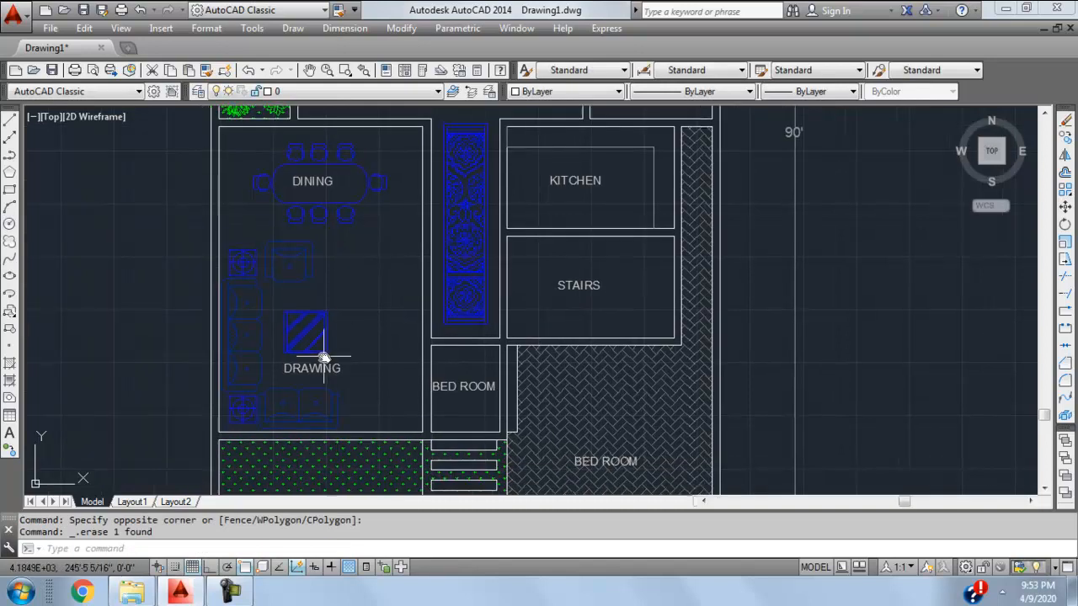
scroll(325, 299, "up", 2)
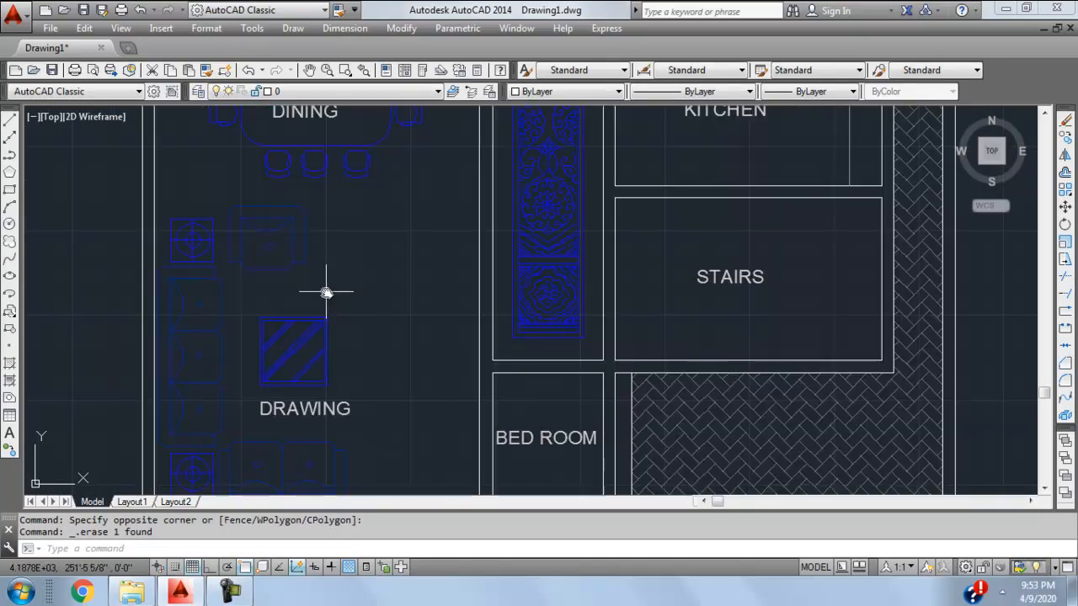
double_click(335, 409)
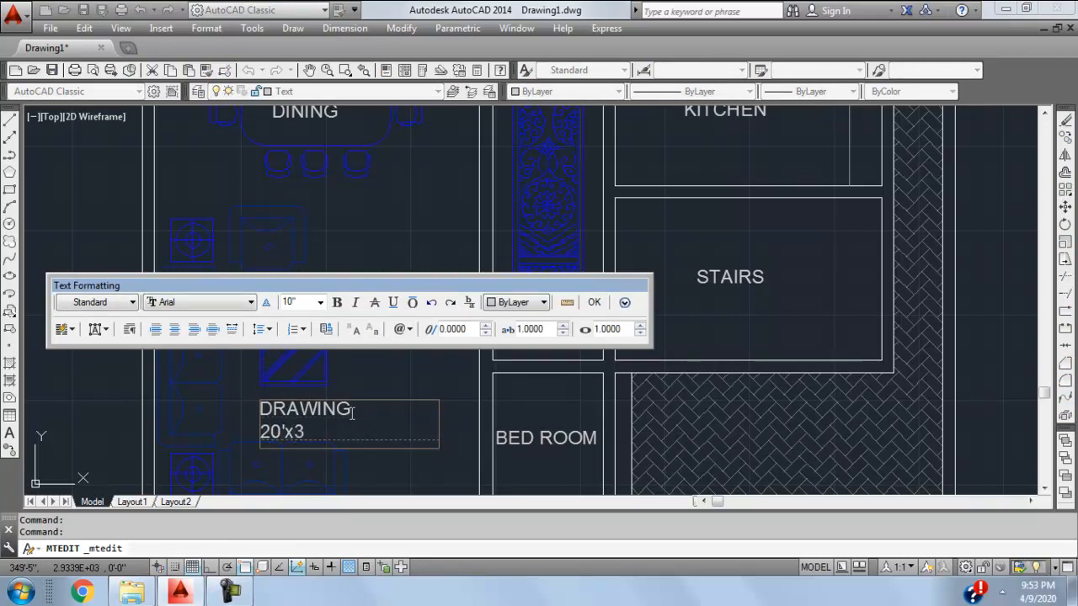
key("ctrl+a")
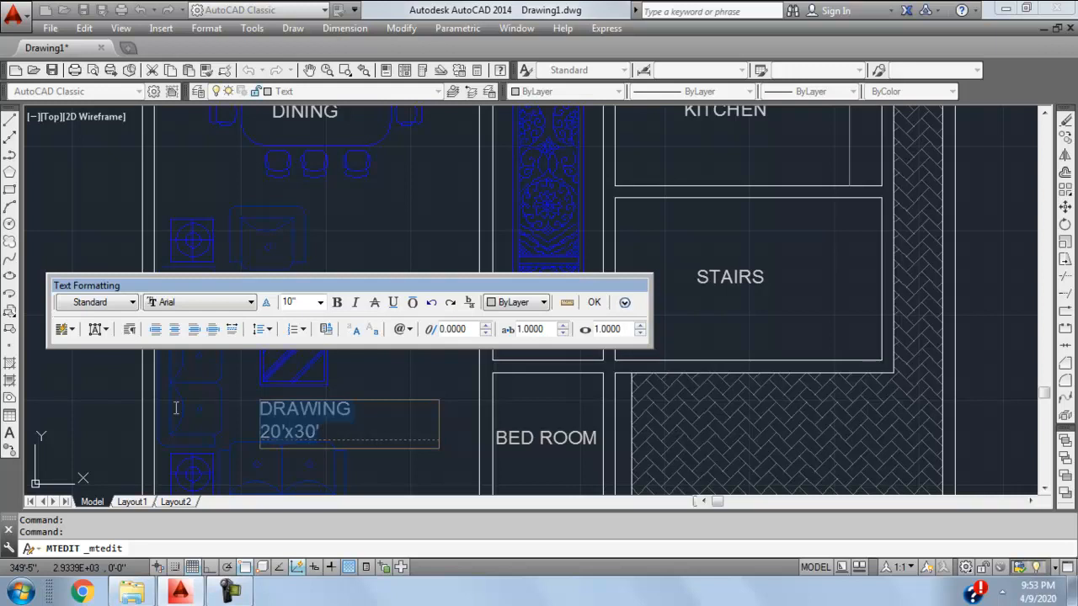
left_click(174, 329)
left_click(599, 304)
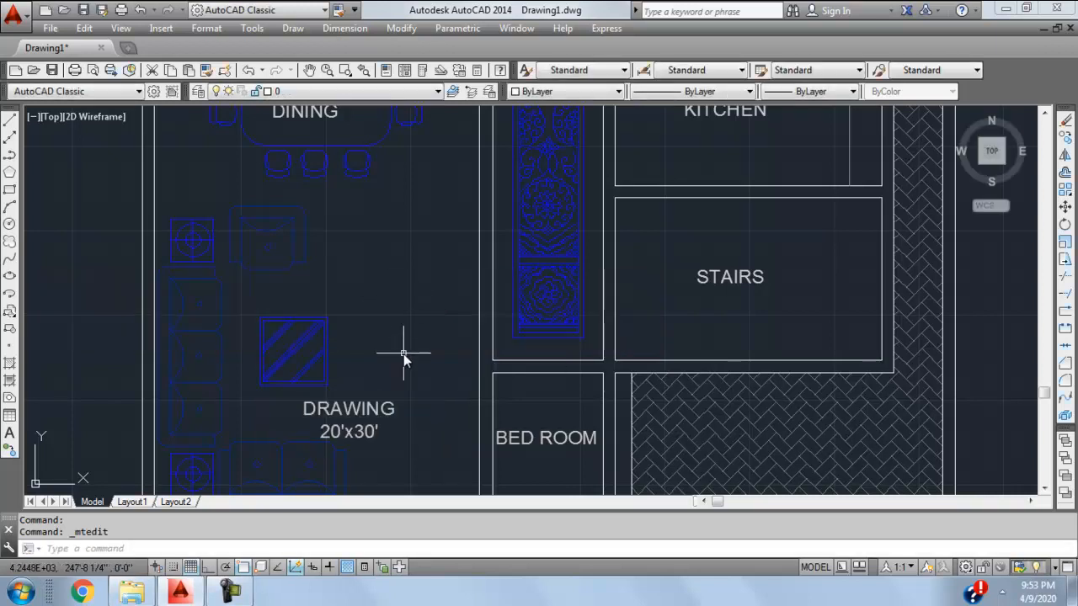
type("m")
key("Return")
left_click(398, 355)
left_click(325, 410)
key("Return")
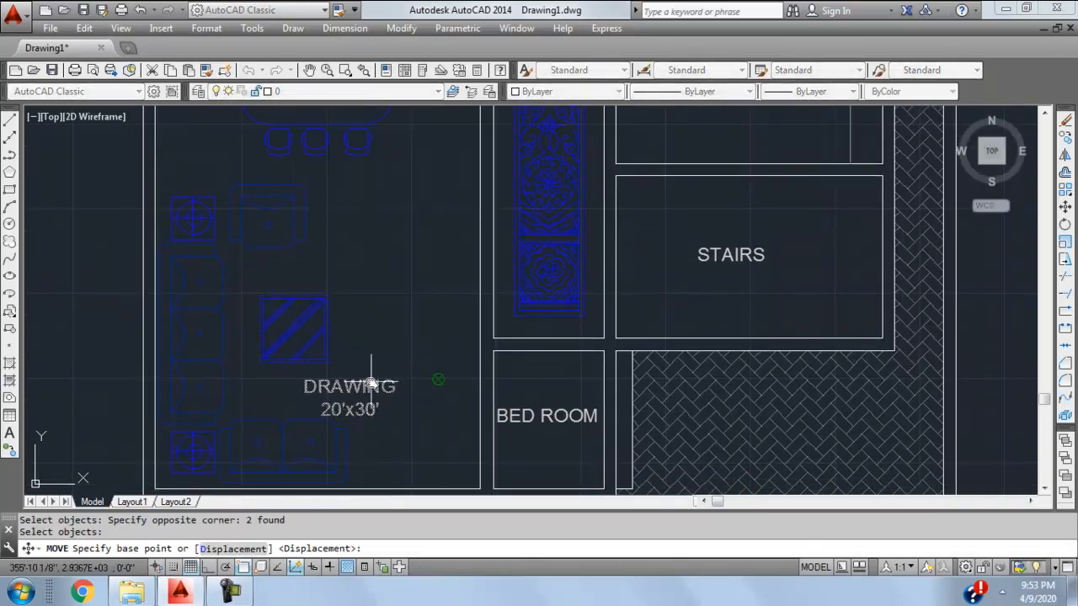
key("Escape")
key("Escape")
- Move the DRAWING label up to the open space just above the hatched centre table
left_click(384, 373)
left_click(337, 409)
type("m")
key("Return")
left_click(359, 410)
left_click(370, 281)
- Place a horizontal linear dimension for the kitchen's width, just below its upper wall
scroll(370, 280, "down", 4)
scroll(473, 297, "up", 4)
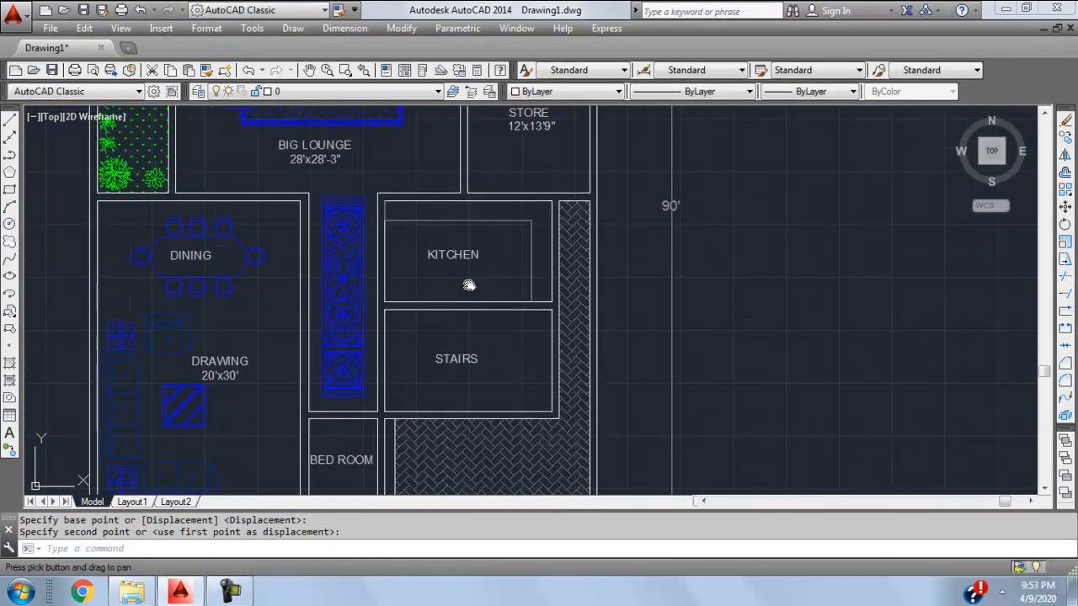
scroll(470, 245, "up", 2)
left_click(345, 28)
left_click(360, 68)
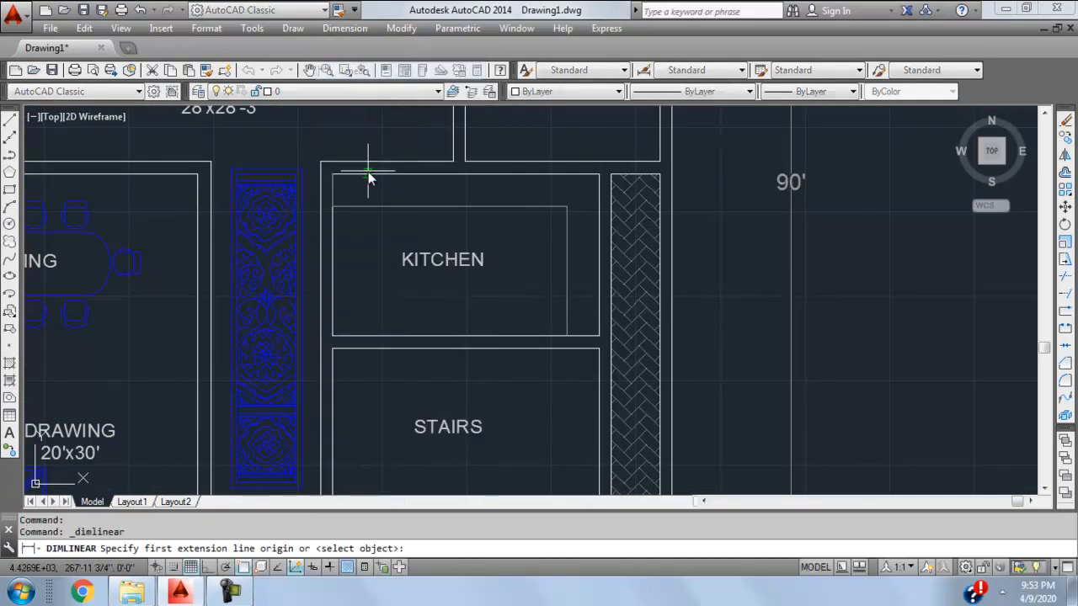
left_click(332, 175)
left_click(600, 174)
left_click(571, 193)
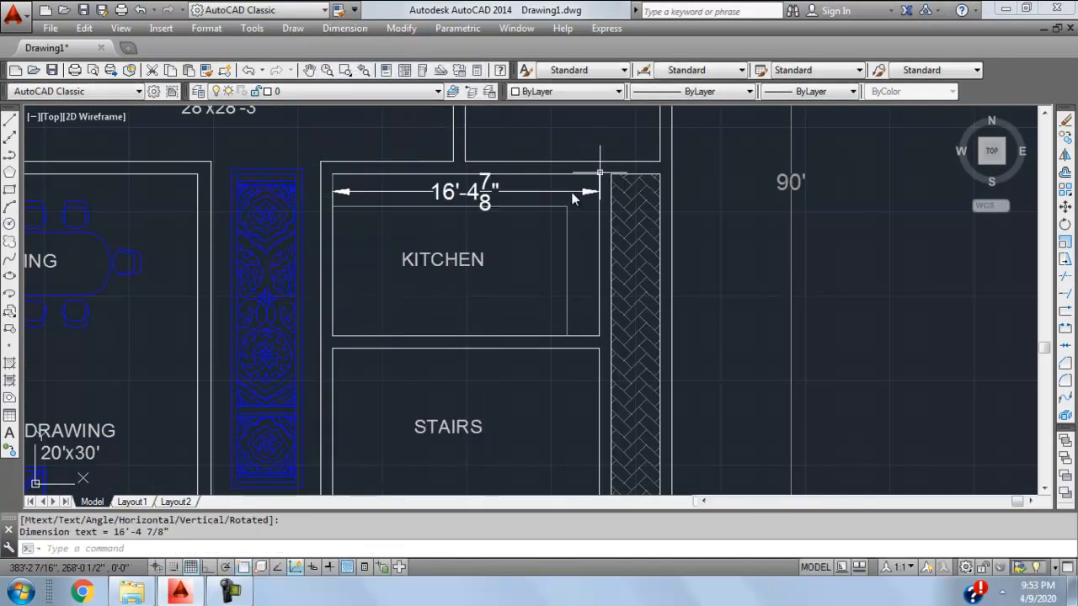
- Copy the text of the kitchen's width dimension, and erase the dimension
middle_click_drag(485, 223, 519, 233)
left_click(502, 221)
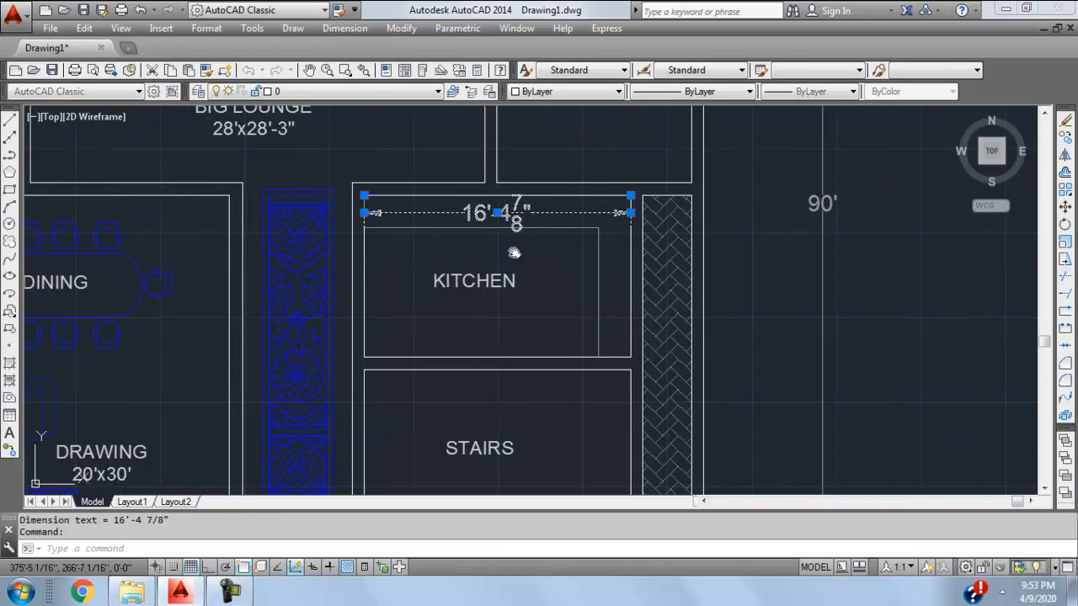
double_click(505, 216)
right_click(523, 228)
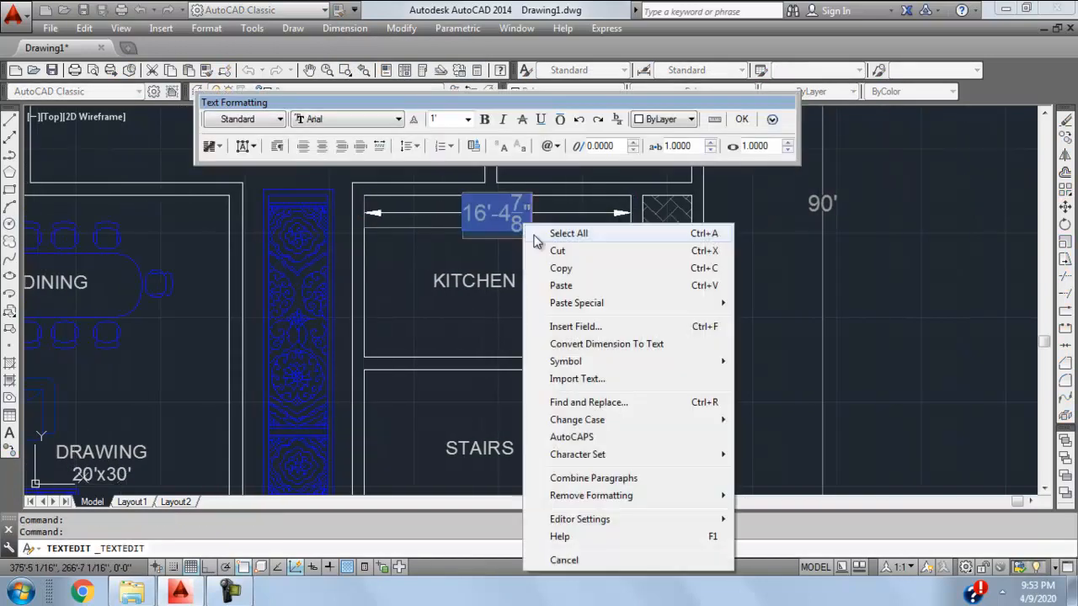
left_click(552, 268)
left_click(636, 324)
left_click(636, 325)
double_click(505, 214)
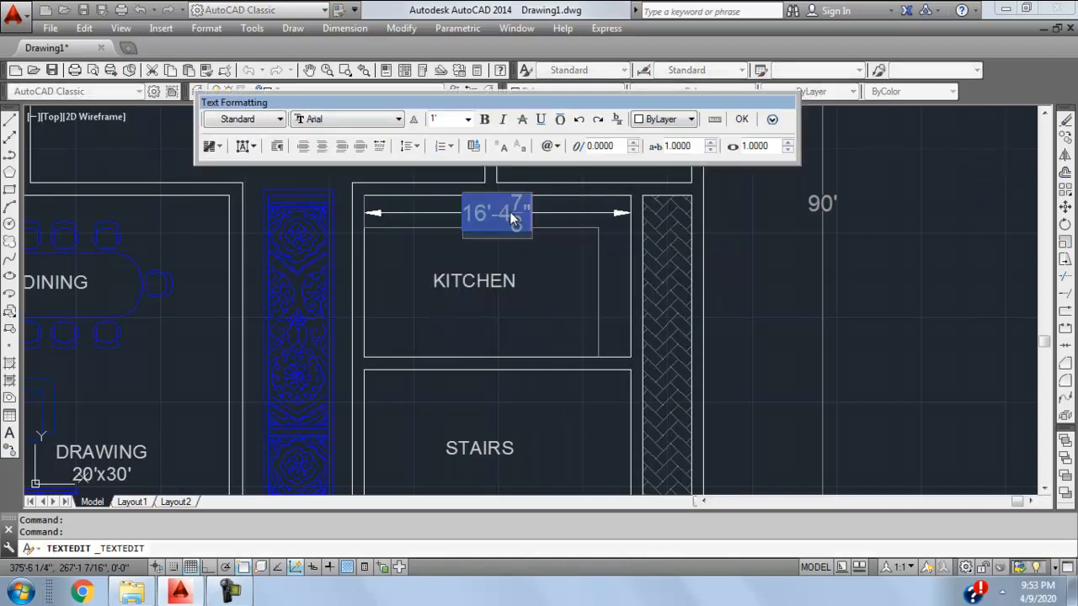
right_click(514, 217)
left_click(532, 261)
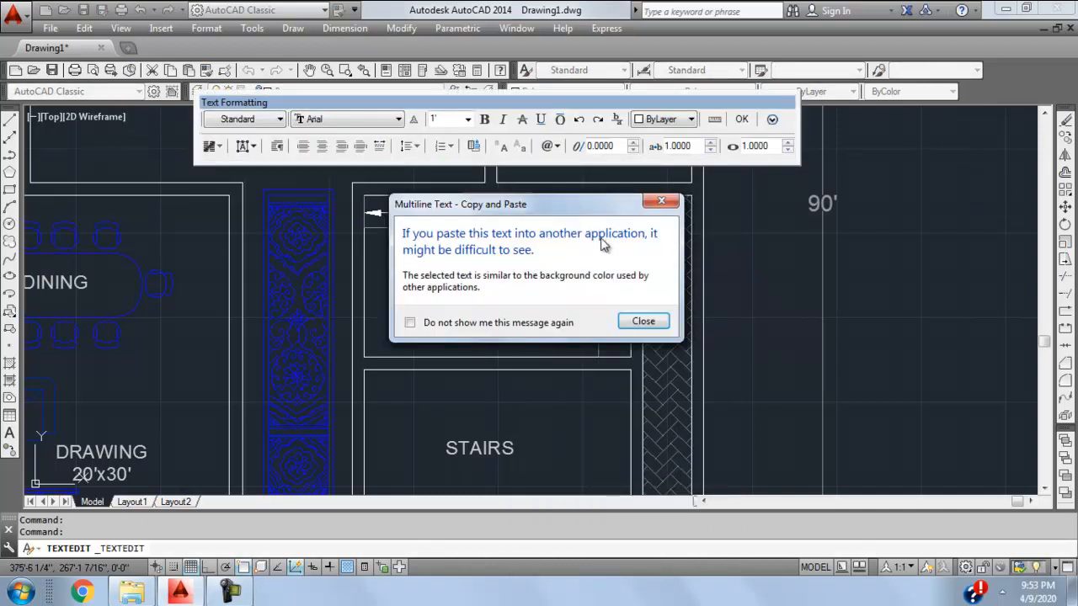
left_click(644, 320)
key("Escape")
left_click(518, 219)
key("Delete")
- Add a second line to the KITCHEN label with the copied 16'-4 7/8" followed by an x
left_click(500, 281)
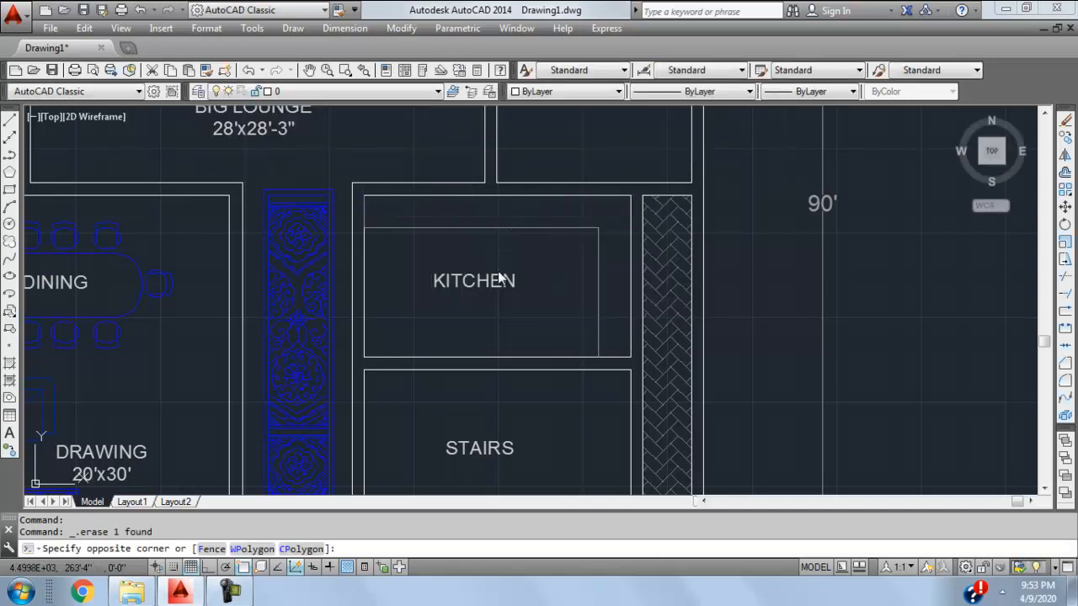
left_click(495, 287)
double_click(495, 287)
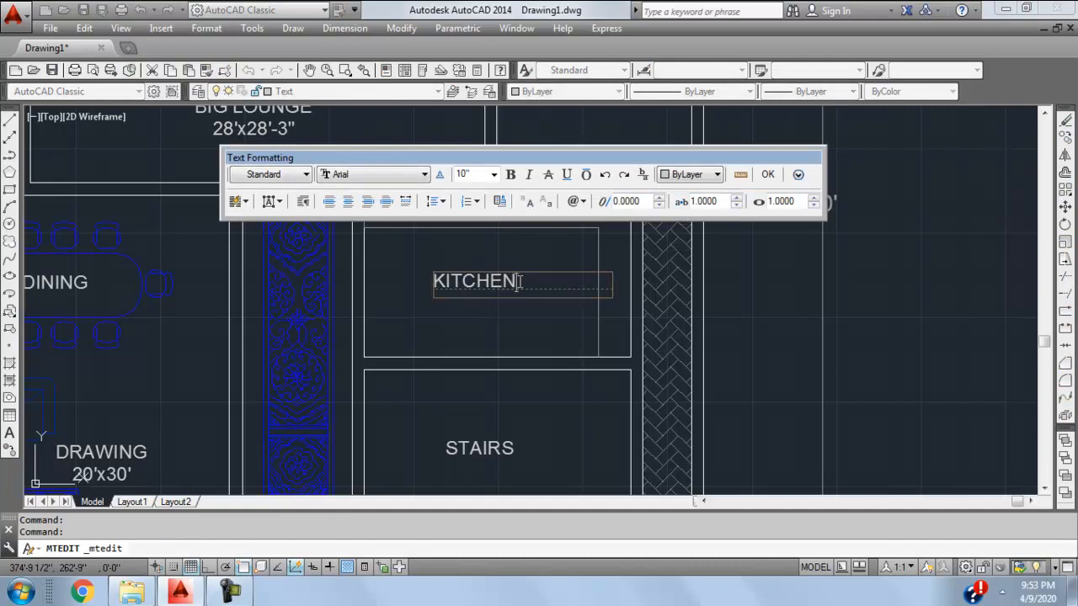
key("Return")
key("ctrl+v")
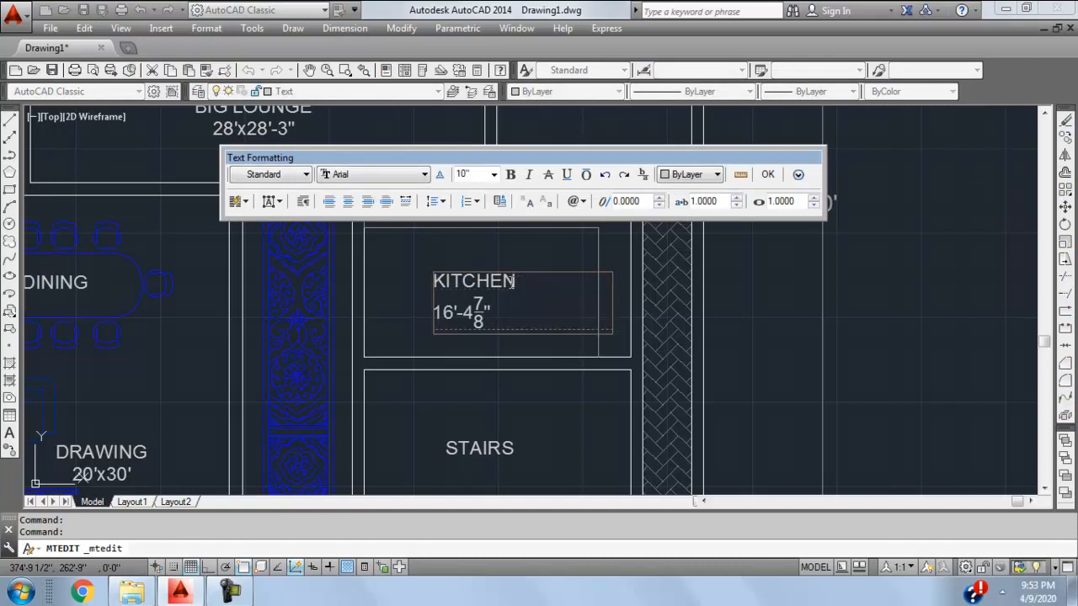
left_click(767, 174)
- Measure the kitchen's depth with a vertical linear dimension inside its right wall, and erase the dimension
left_click(345, 27)
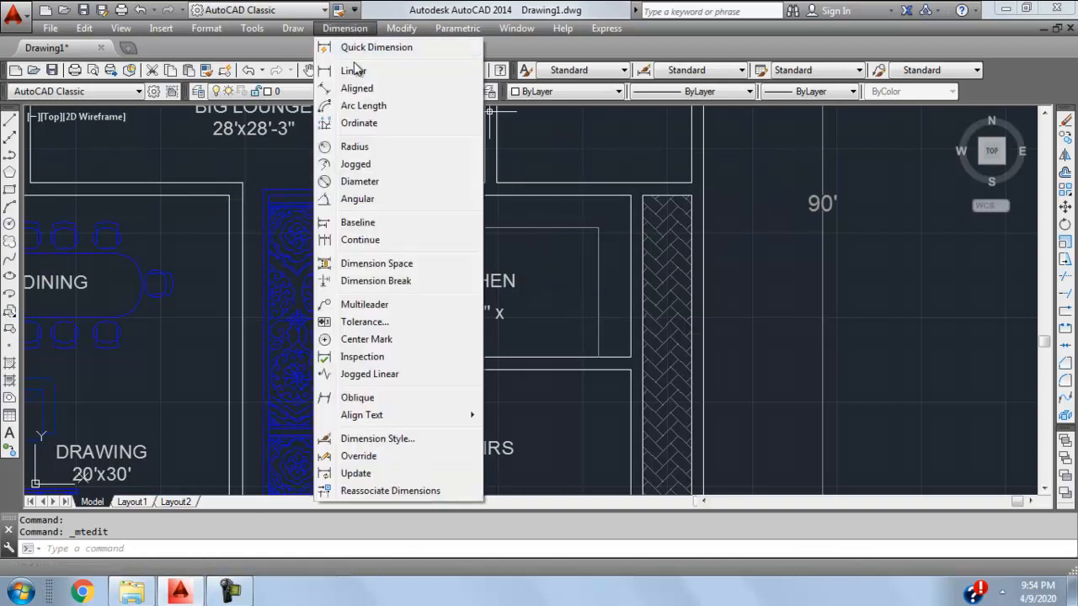
left_click(354, 70)
left_click(631, 360)
left_click(573, 319)
left_click(584, 278)
left_click(524, 330)
key("Delete")
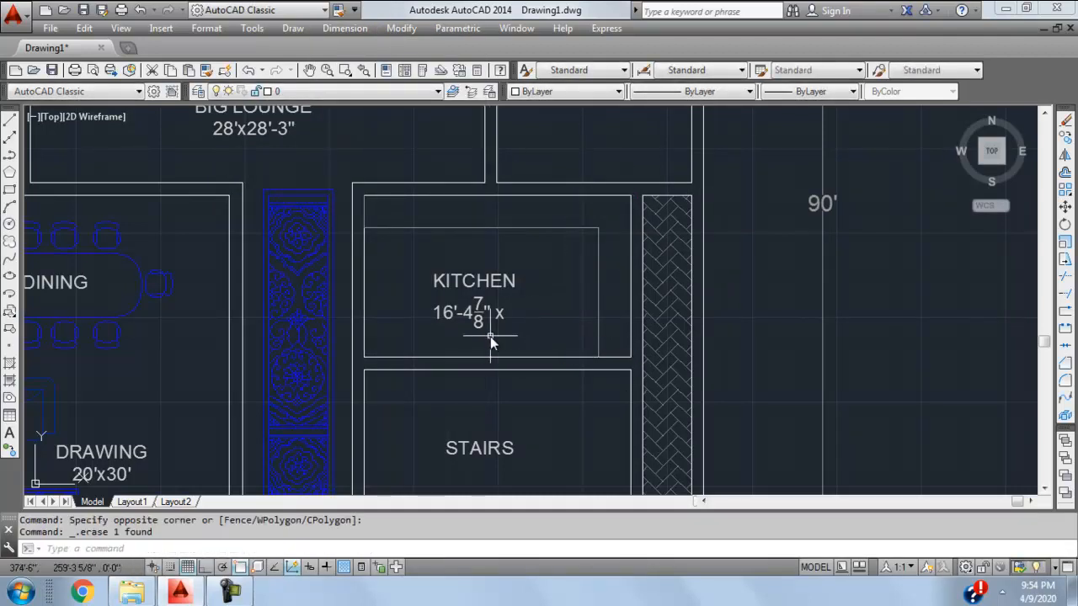
- Complete the KITCHEN label's size line so it reads 16'-4 7/8"x10'
scroll(498, 343, "up", 2)
left_click(505, 296)
double_click(509, 301)
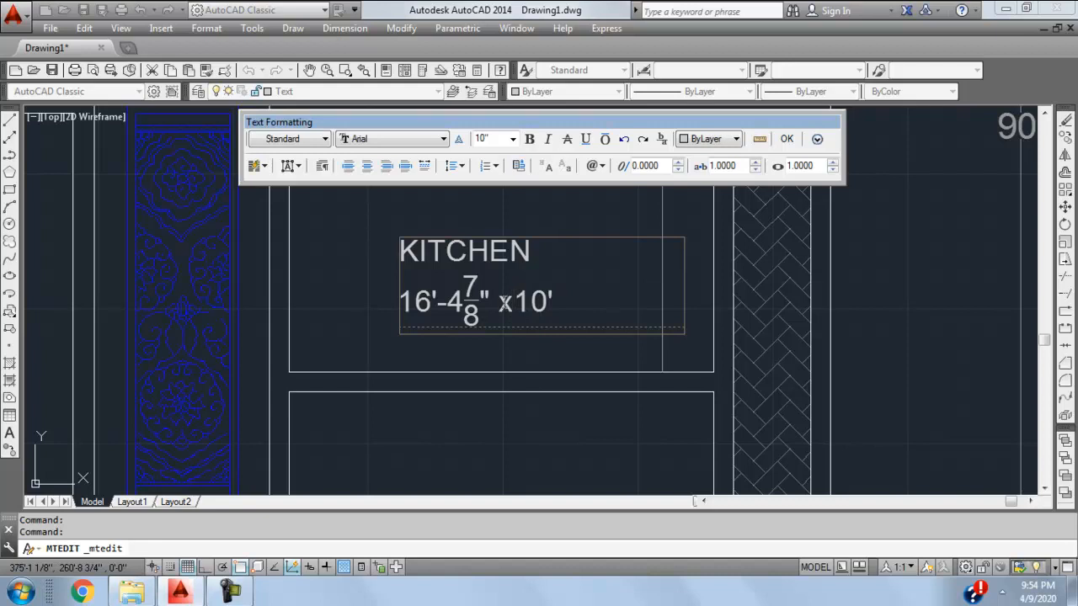
left_click(785, 139)
- Move the KITCHEN label slightly up and to the right, closer to the middle of the room
scroll(569, 295, "down", 4)
middle_click_drag(566, 236, 562, 195)
scroll(563, 196, "up", 2)
left_click(568, 198)
left_click(487, 229)
type("m")
key("Return")
left_click(421, 268)
left_click(438, 255)
scroll(509, 345, "down", 3)
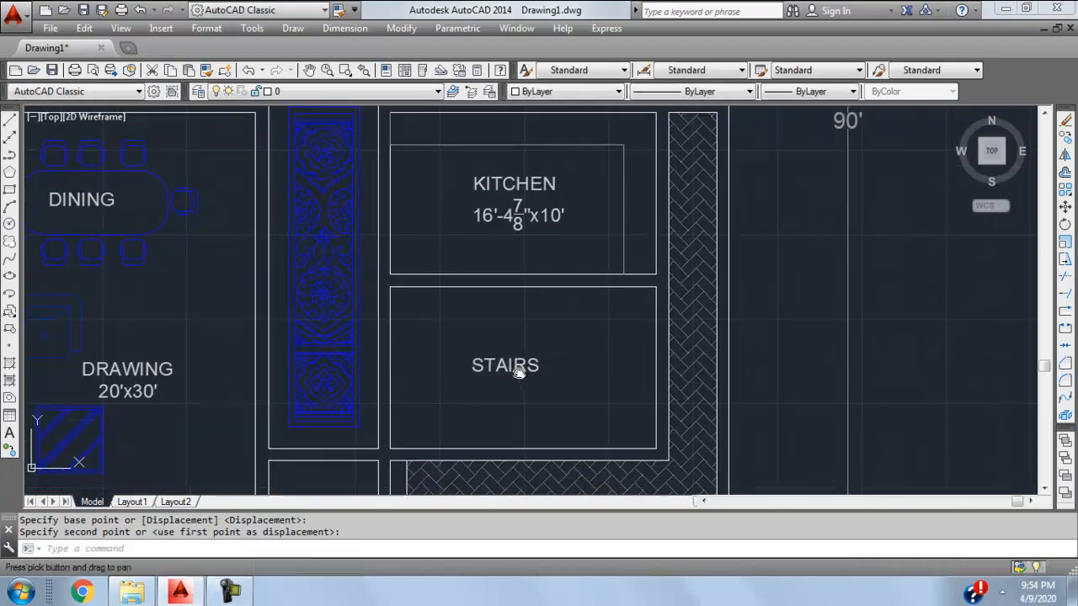
- Measure the stairs room's depth with a vertical linear dimension inside its left wall, and erase the dimension
scroll(500, 330, "up", 2)
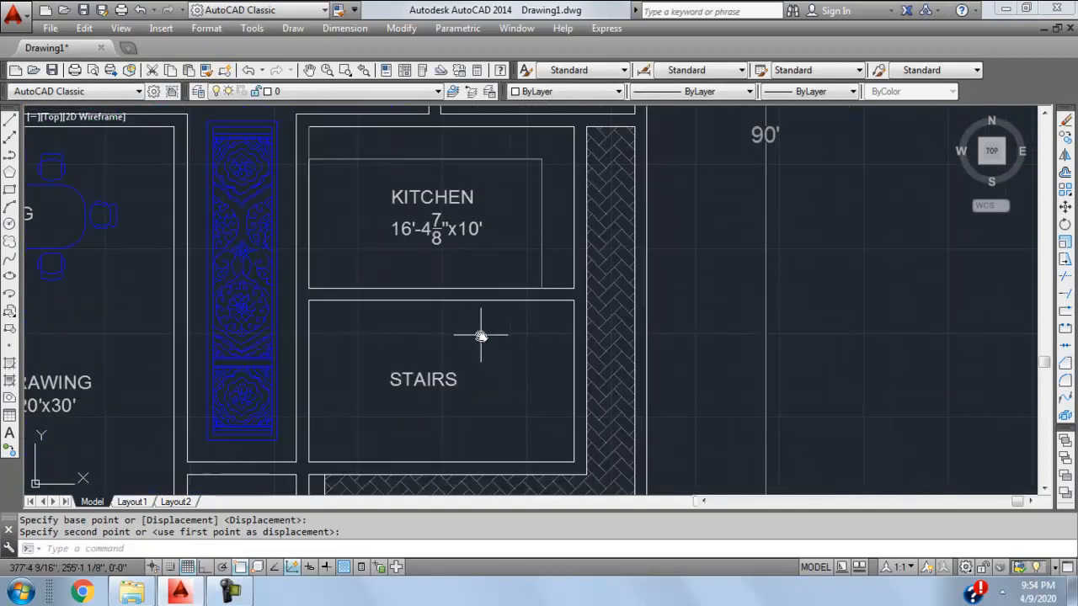
left_click(338, 10)
left_click(344, 28)
left_click(364, 70)
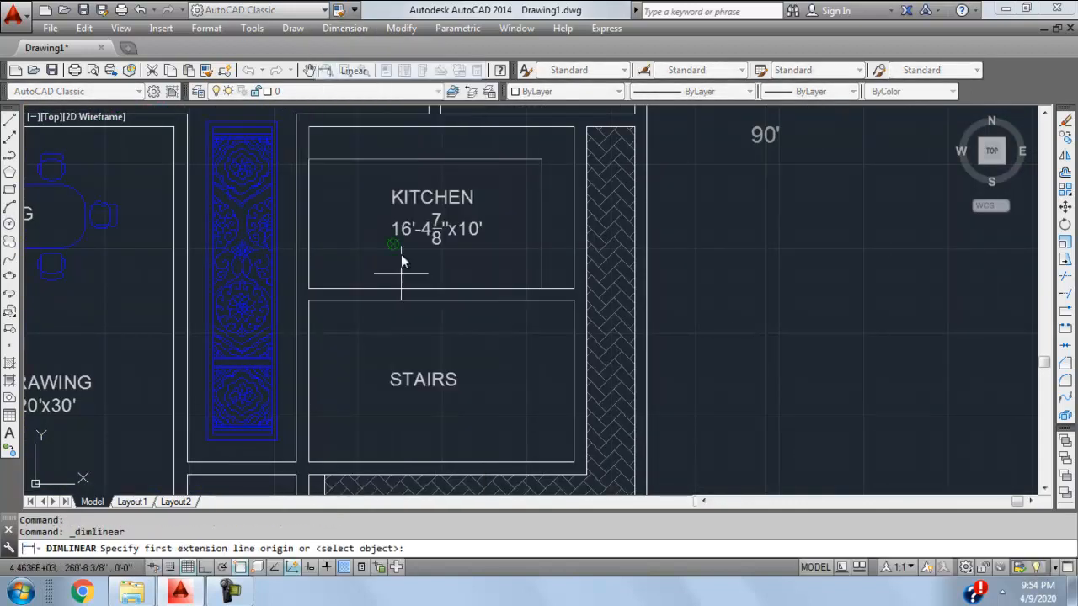
left_click(308, 303)
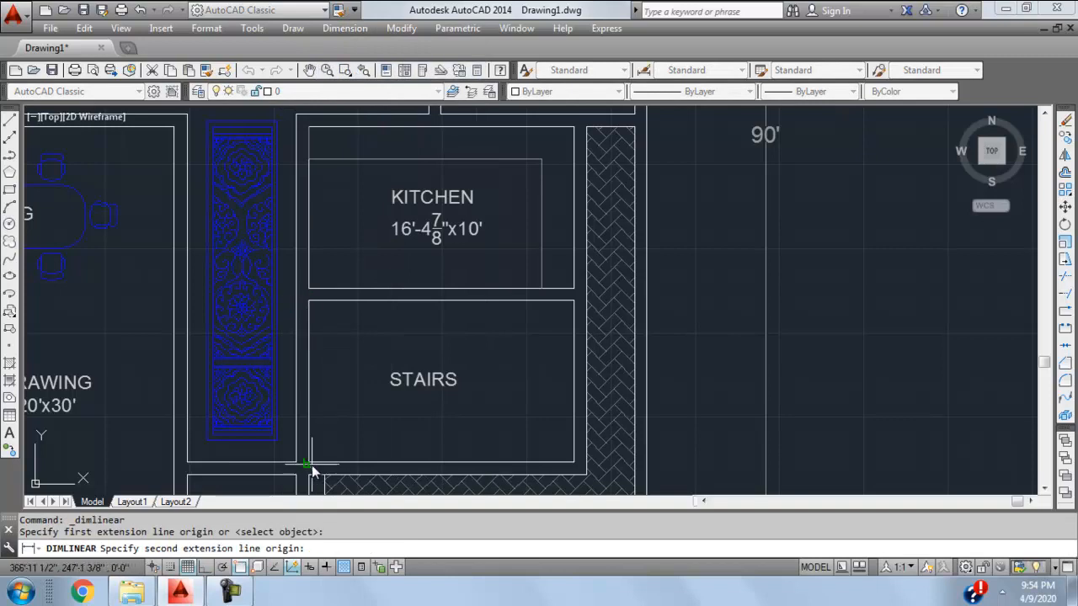
left_click(310, 464)
left_click(353, 412)
left_click(362, 408)
left_click(337, 403)
key("Delete")
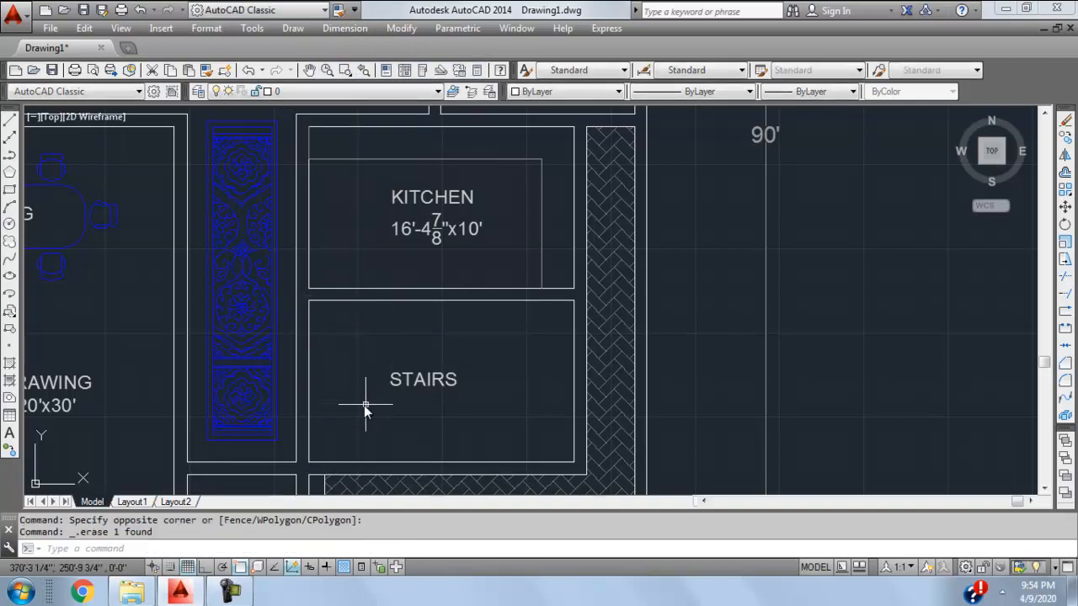
- Copy the size line 16'-4 7/8"x10' from the KITCHEN label's text
left_click(432, 229)
double_click(432, 229)
left_click_drag(478, 228, 367, 234)
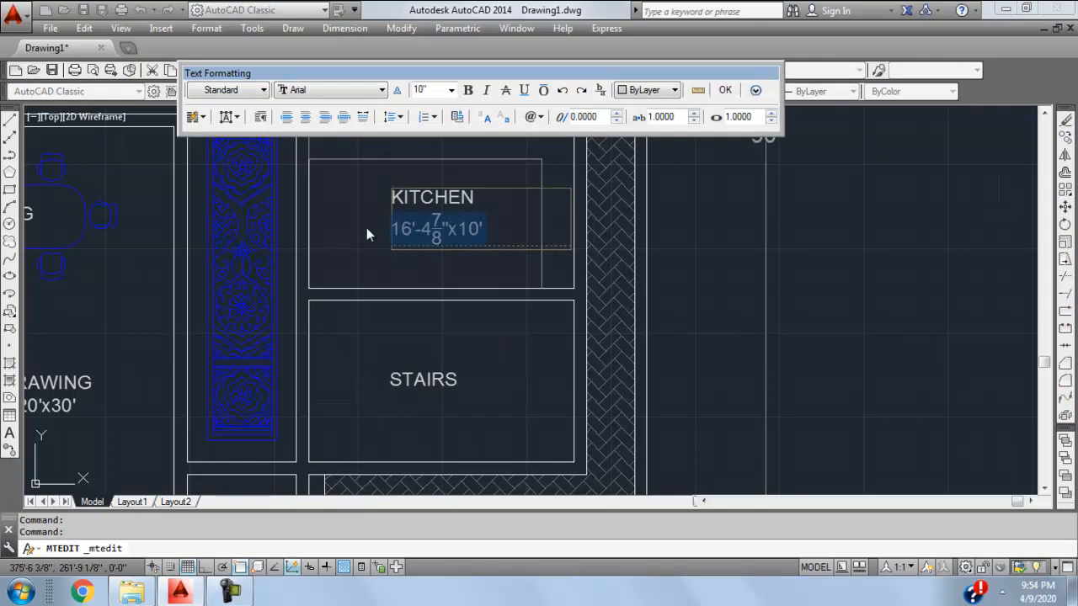
left_click(712, 169)
- Paste the size 16'-4 7/8"x10' as a second line under STAIRS and center both lines
left_click(446, 377)
left_click(432, 388)
double_click(433, 383)
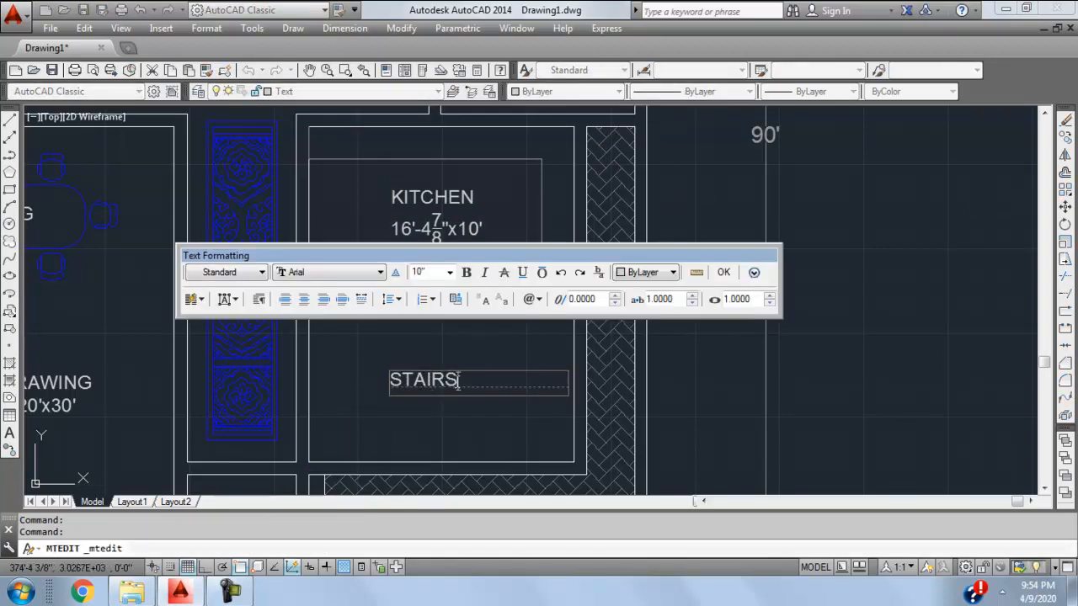
key("ctrl+v")
key("ctrl+a")
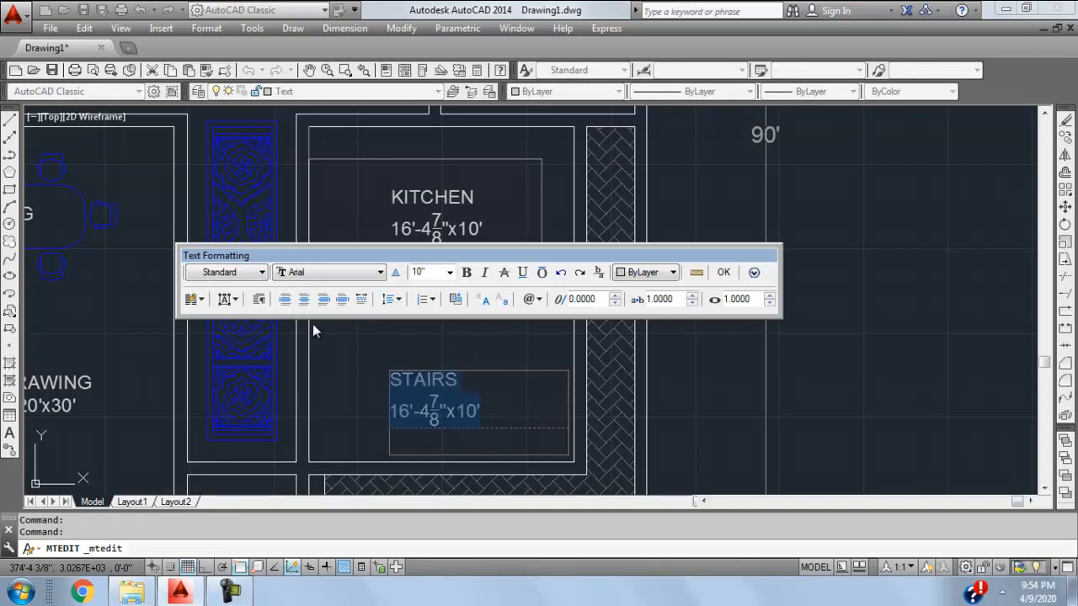
left_click(304, 300)
left_click(723, 272)
- Move the STAIRS label to the left and slightly up, so it sits centrally in its room
left_click(492, 347)
left_click(413, 409)
type("m")
key("Return")
left_click(410, 412)
left_click(371, 396)
scroll(650, 304, "down", 5)
mouse_move(502, 281)
middle_mouse_down()
mouse_move(515, 279)
mouse_move(466, 308)
mouse_move(456, 278)
mouse_move(430, 320)
middle_mouse_up()
scroll(514, 279, "up", 5)
scroll(473, 308, "down", 3)
scroll(430, 320, "up", 3)
middle_click_drag(438, 268, 414, 341)
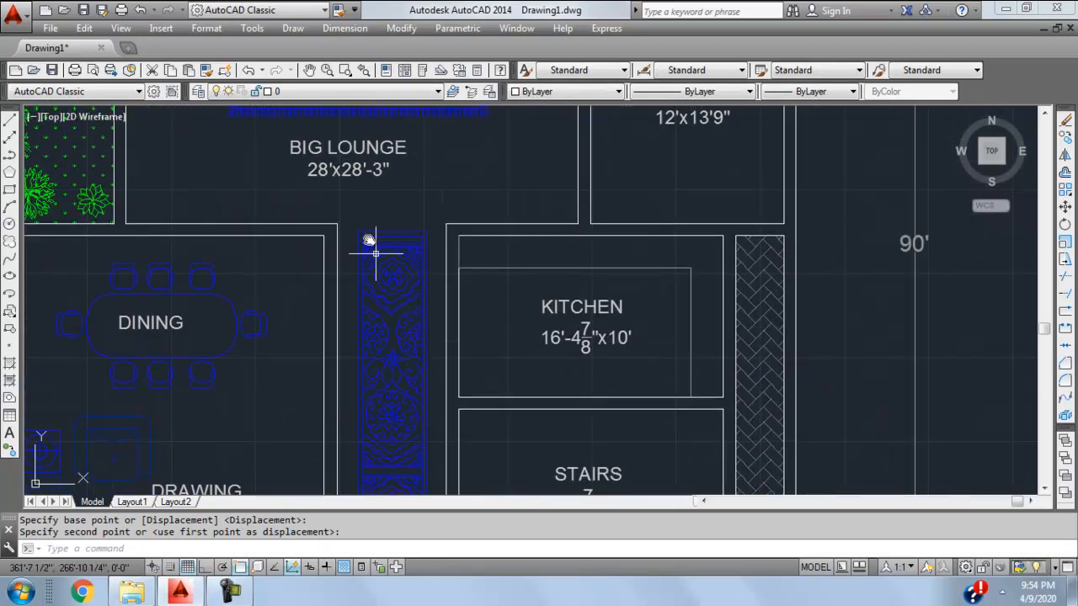
left_click(343, 150)
type("c")
key("Return")
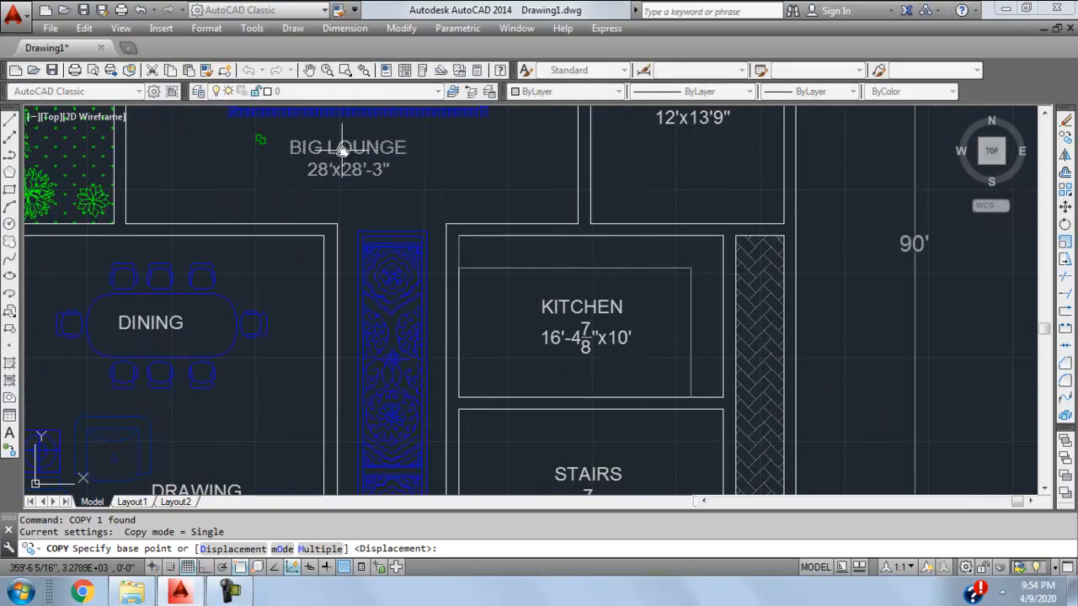
key("Escape")
- Copy the BIG LOUNGE label, with object snap off, onto the patterned carpet in the passage beside the kitchen
left_click(410, 173)
left_click(364, 178)
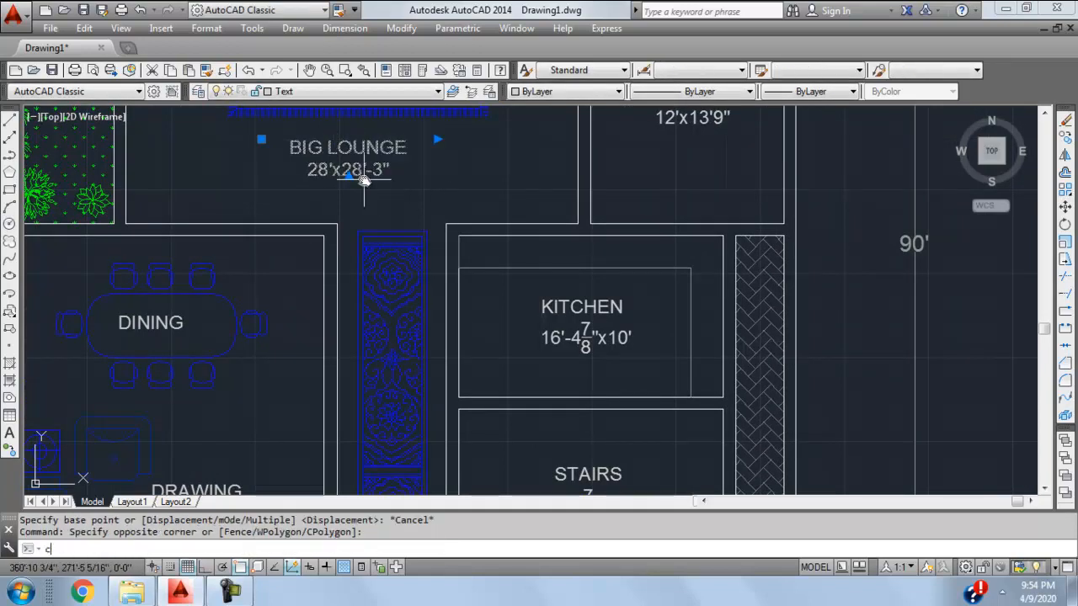
key("Return")
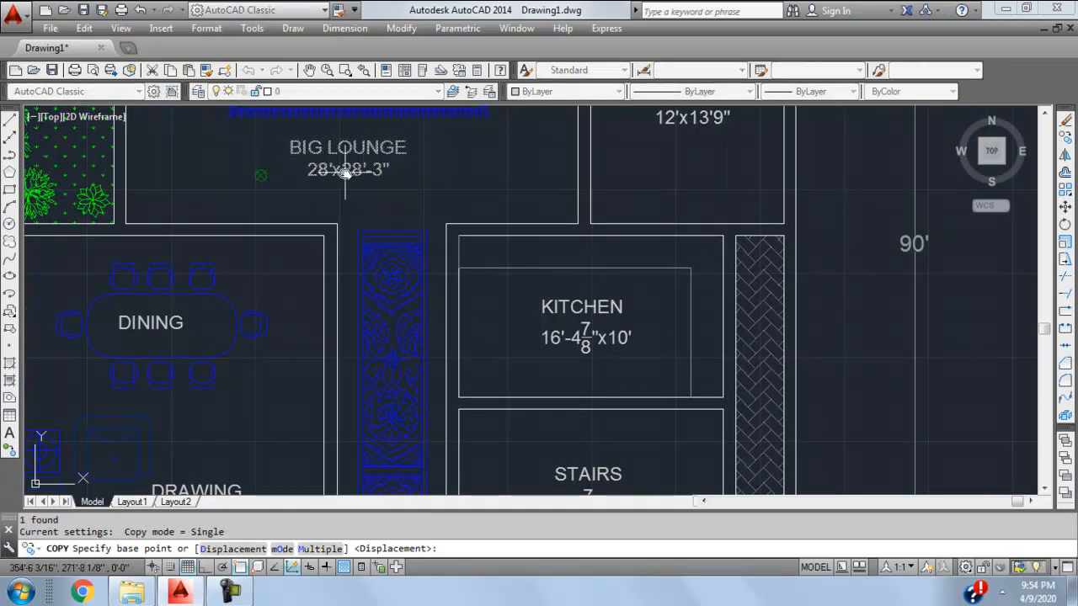
left_click(223, 566)
left_click(327, 179)
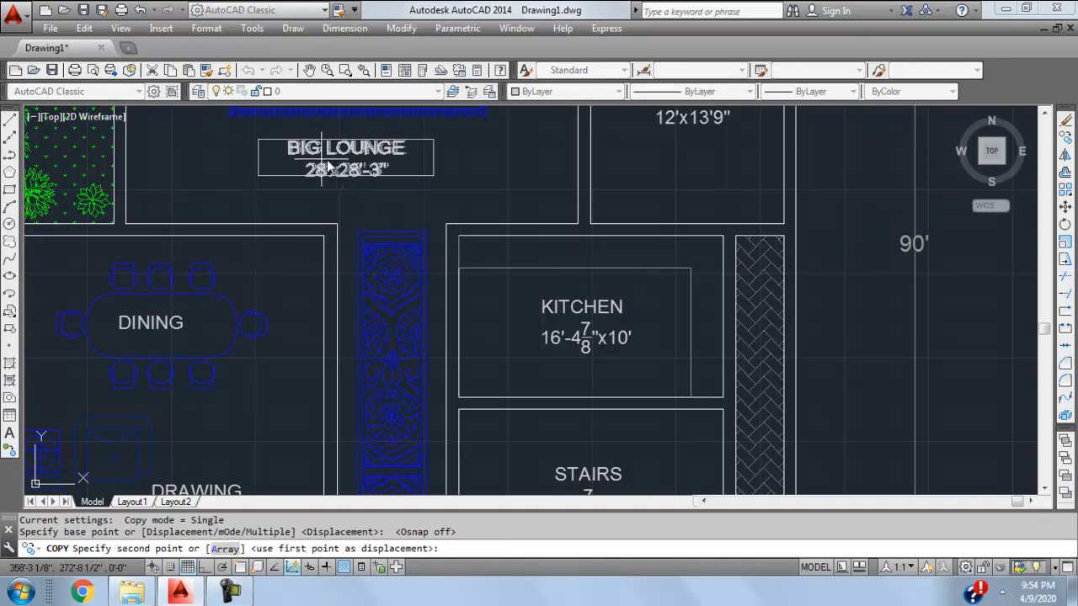
middle_click_drag(360, 324, 384, 310)
left_click(396, 234)
- Replace the text of the copied label on the carpet with Lobby
double_click(387, 316)
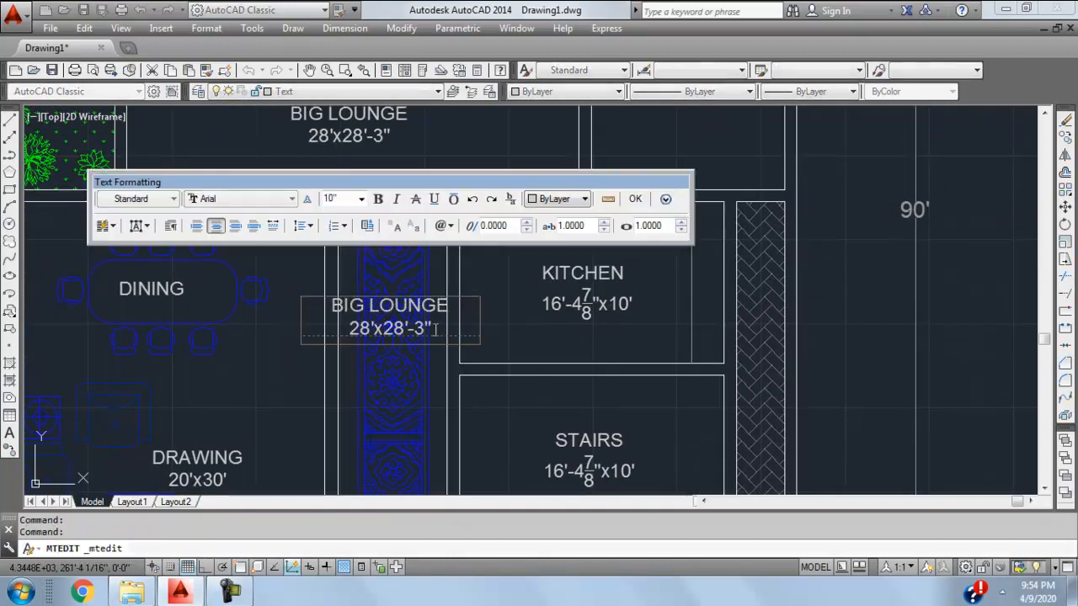
type("Lobby")
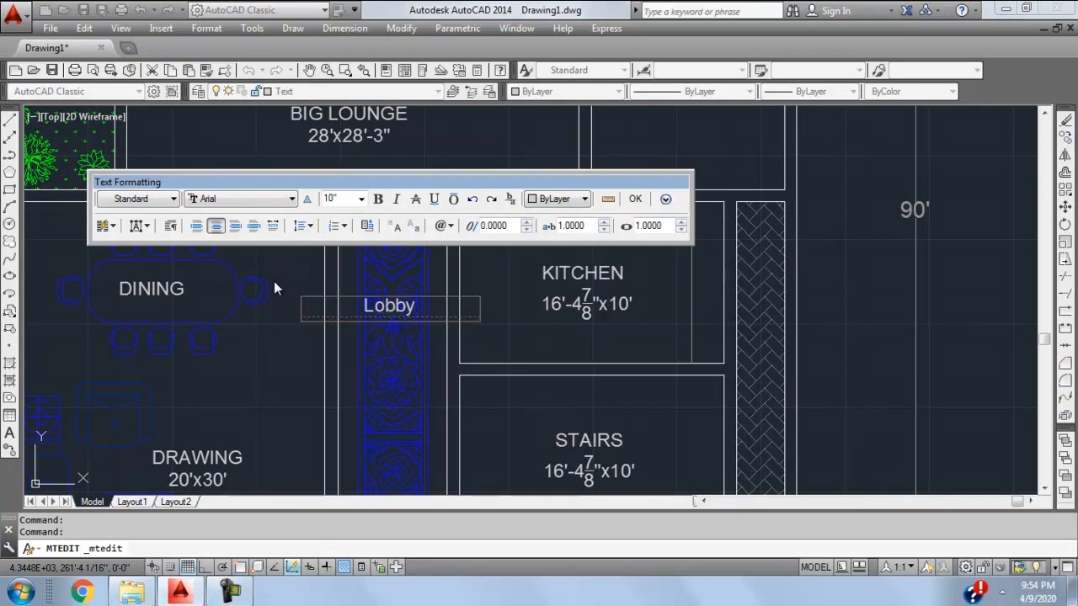
left_click(634, 199)
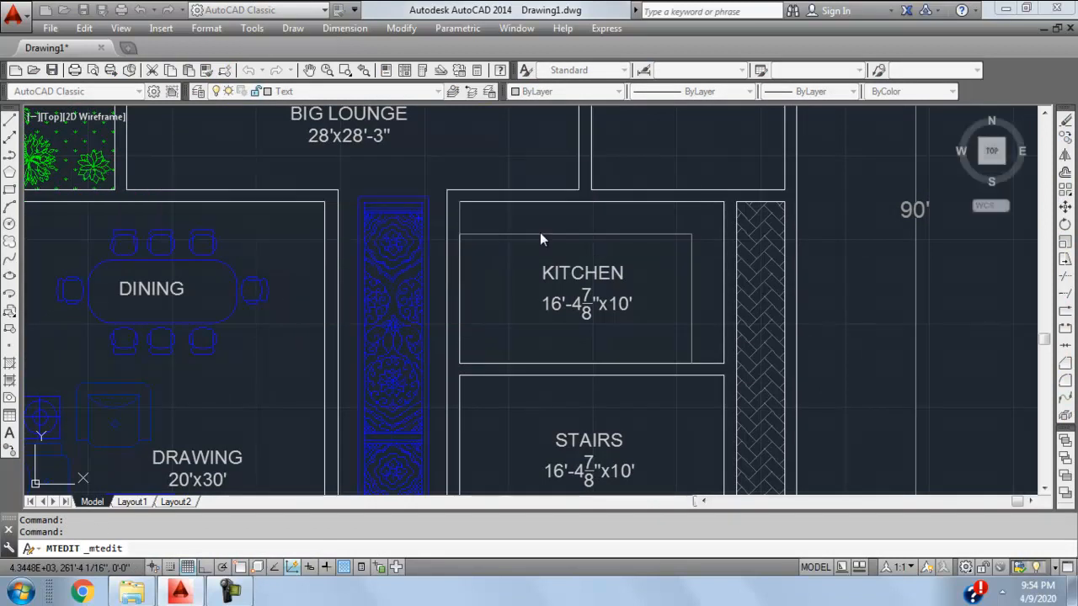
left_click(345, 28)
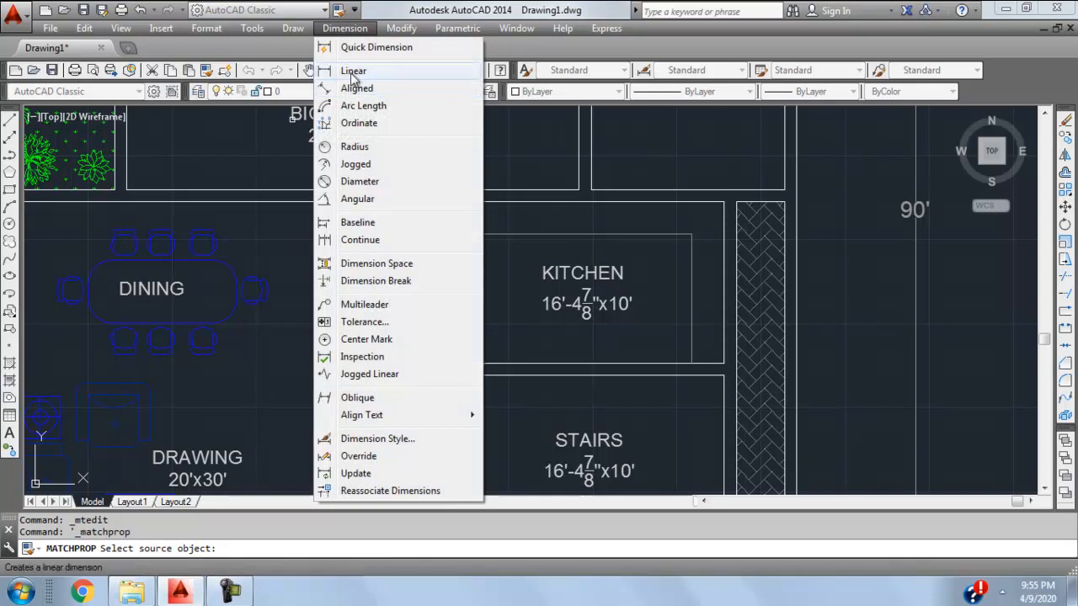
left_click(350, 68)
left_click(338, 188)
key("Escape")
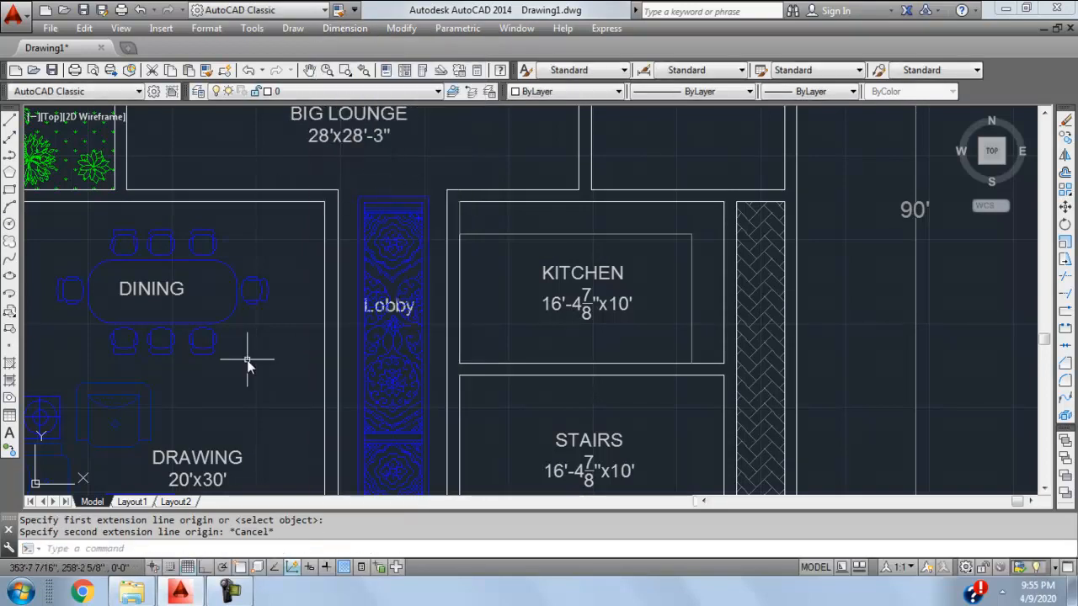
- Turn object snap on, measure the lobby's width with a horizontal linear dimension across its upper opening, and erase the dimension
left_click(240, 567)
left_click(345, 27)
left_click(351, 68)
left_click(339, 189)
left_click(445, 190)
left_click(437, 192)
left_click(429, 160)
left_click(387, 206)
key("Delete")
- Add a second line reading 6'-9" to the Lobby label
left_click(404, 303)
scroll(389, 316, "up", 4)
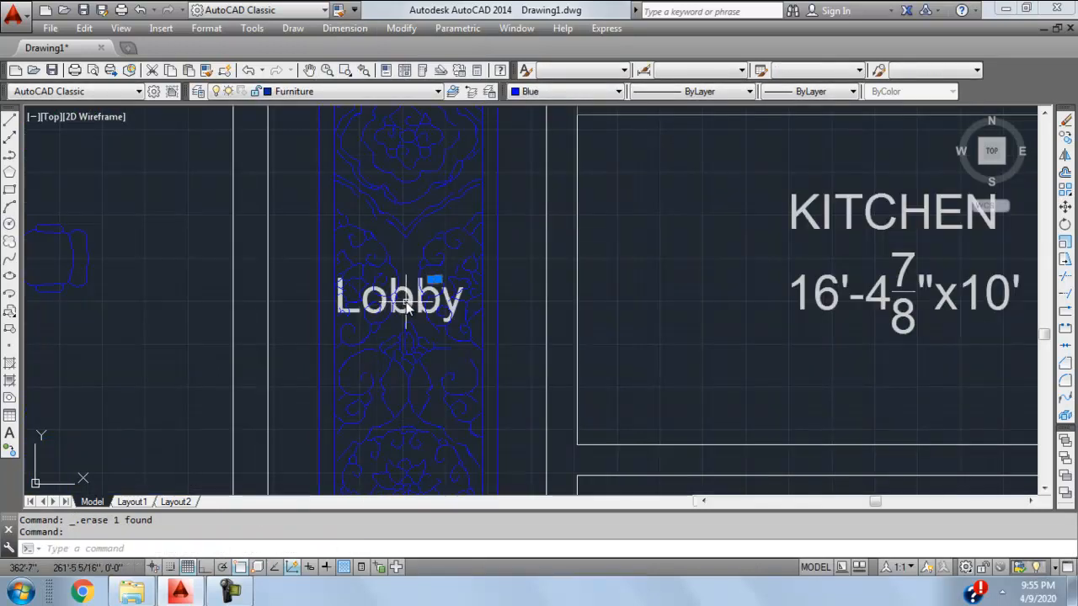
double_click(405, 302)
key("Return")
type("6")
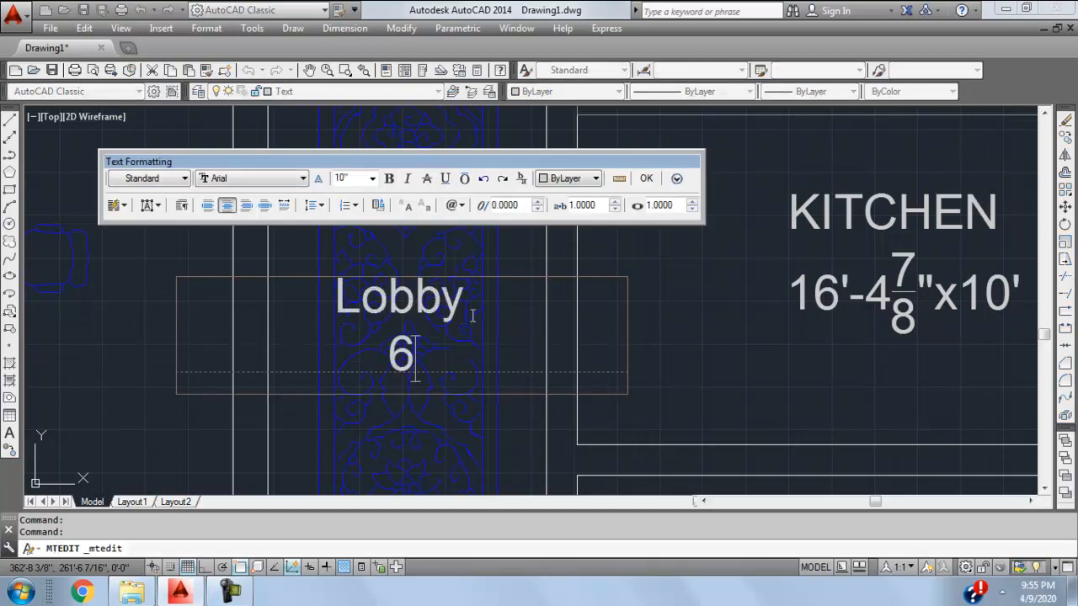
type("'9\\-9\"")
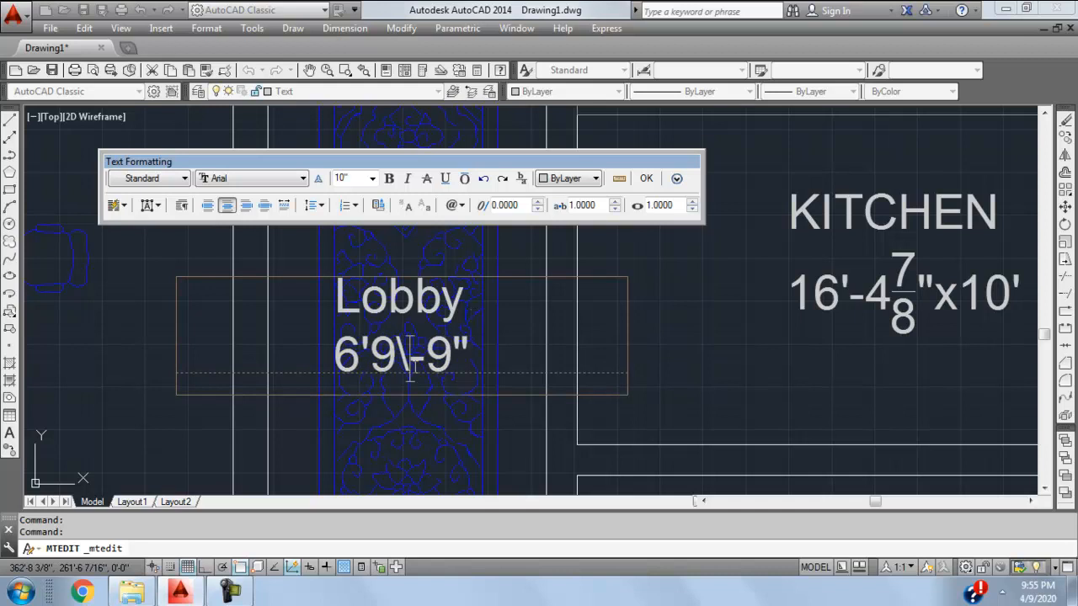
key("BackSpace")
key("BackSpace")
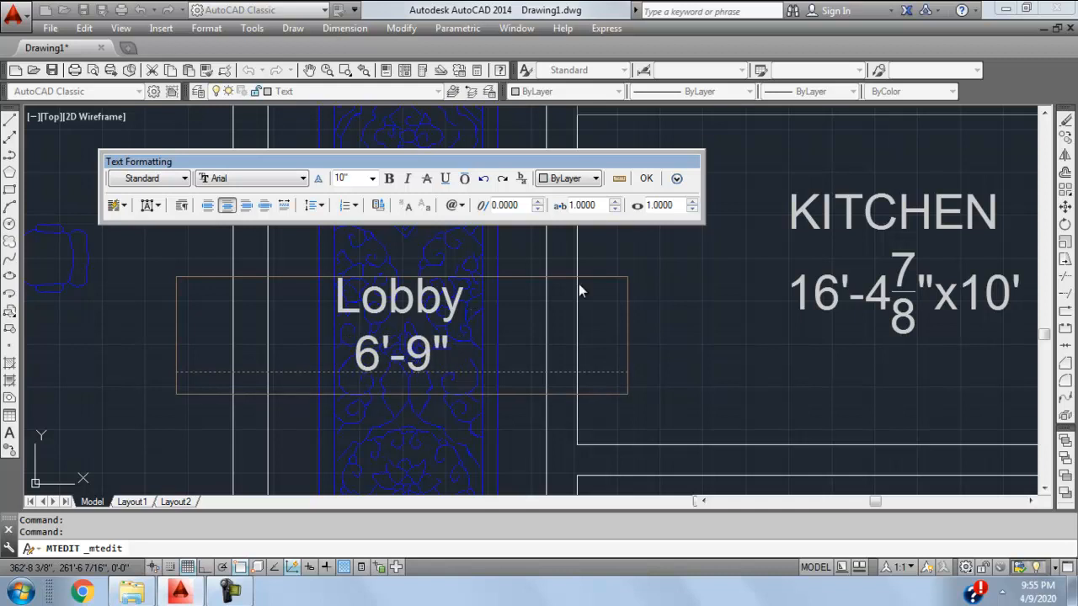
left_click(645, 180)
scroll(437, 275, "down", 7)
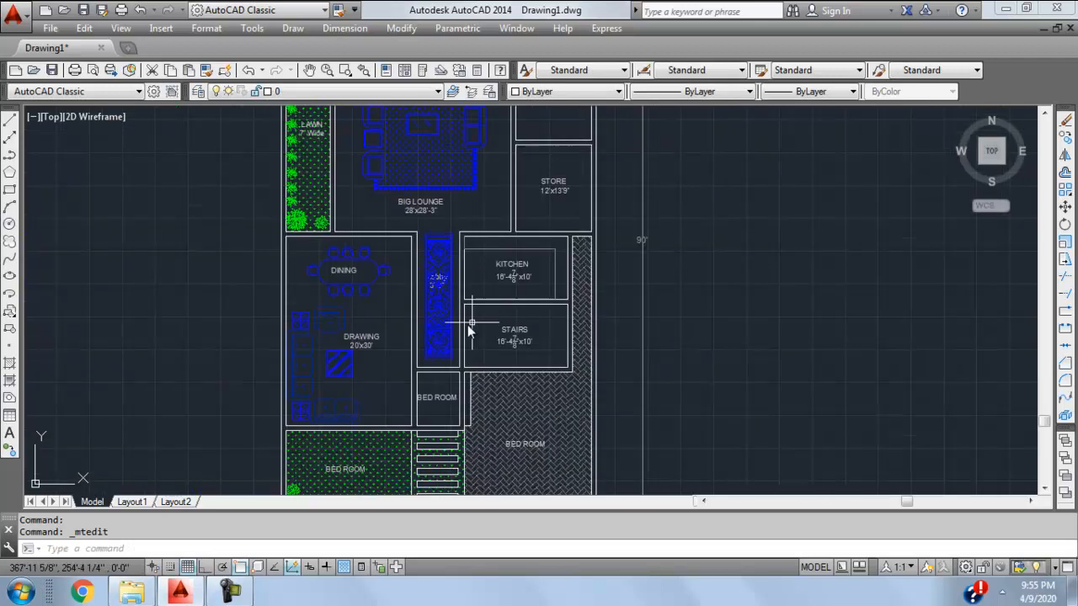
scroll(493, 312, "up", 7)
scroll(455, 259, "up", 4)
left_click(473, 263)
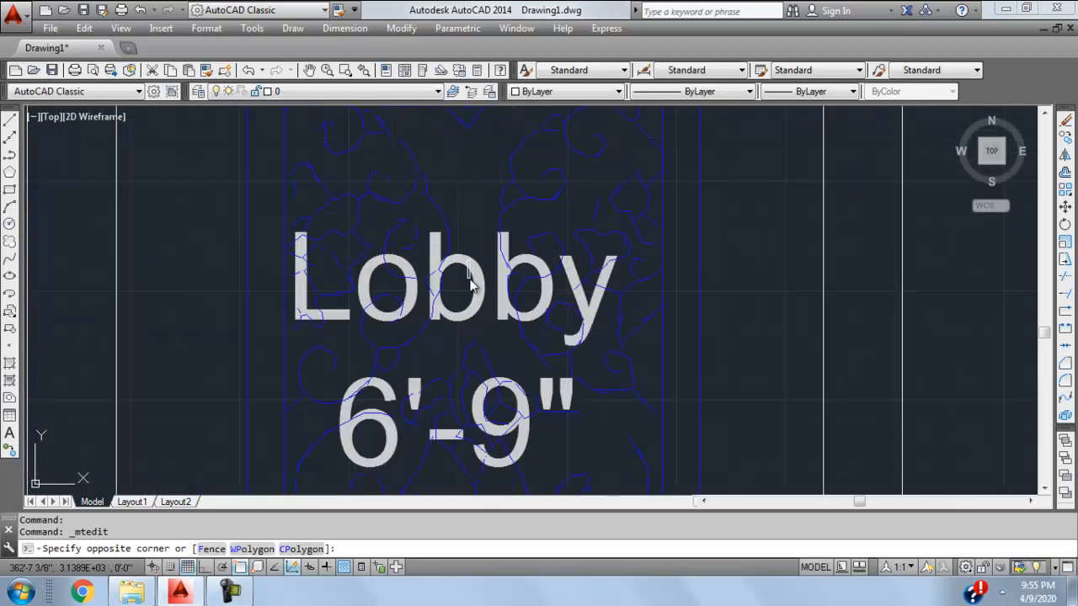
left_click(471, 267)
scroll(482, 280, "down", 10)
middle_click_drag(503, 324, 460, 269)
scroll(449, 247, "up", 2)
scroll(454, 242, "up", 4)
scroll(455, 244, "down", 6)
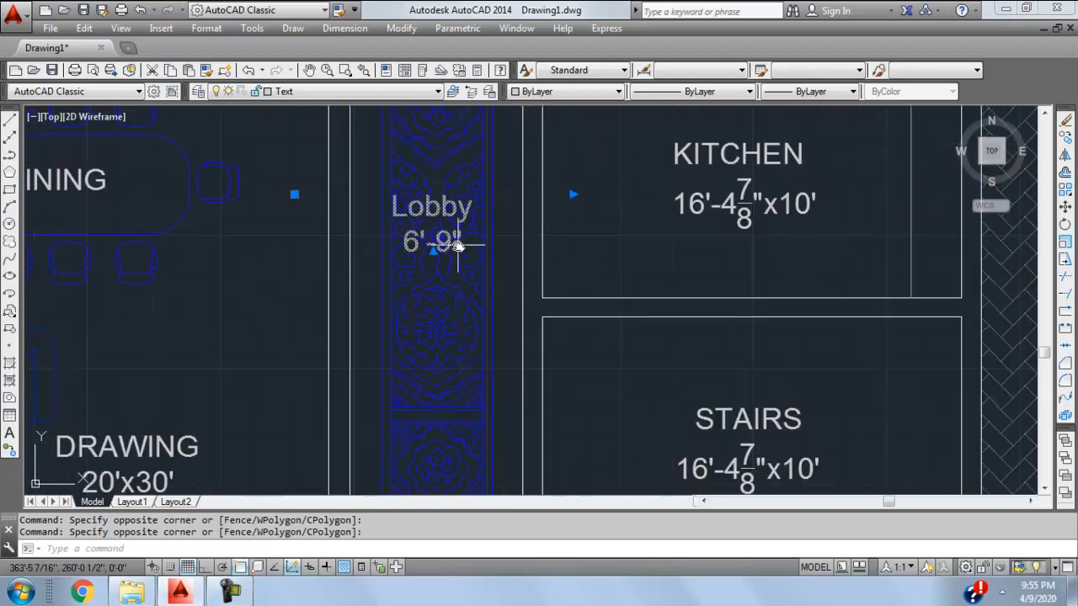
- Replace the BED ROOM label in the small room below the carpeted passage with Lobby
scroll(457, 271, "down", 3)
scroll(452, 283, "up", 7)
middle_click_drag(455, 308, 435, 306)
left_click(447, 300)
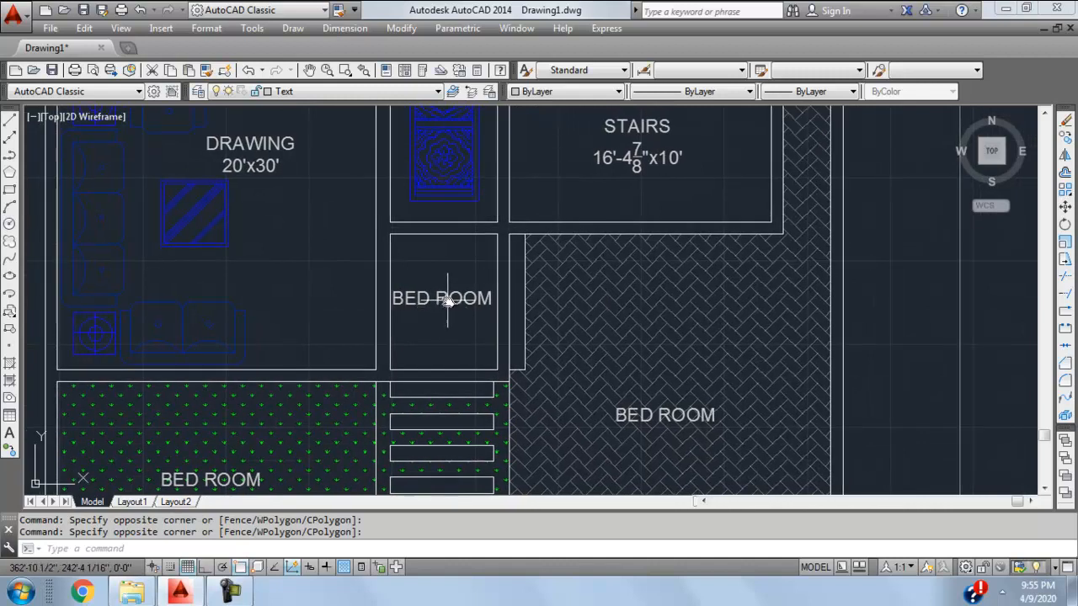
scroll(447, 299, "up", 3)
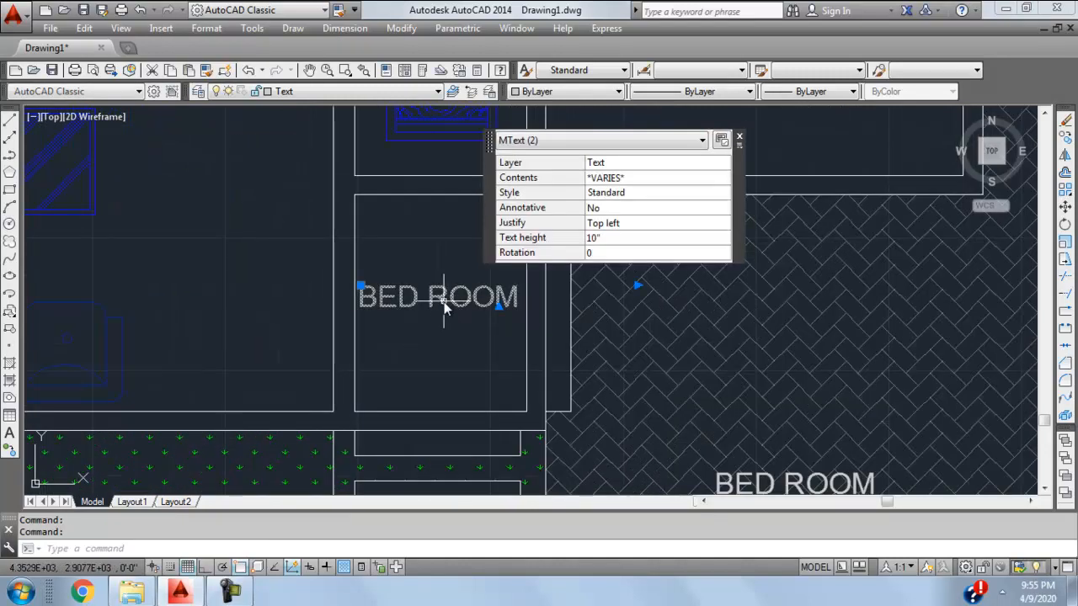
key("Escape")
double_click(438, 301)
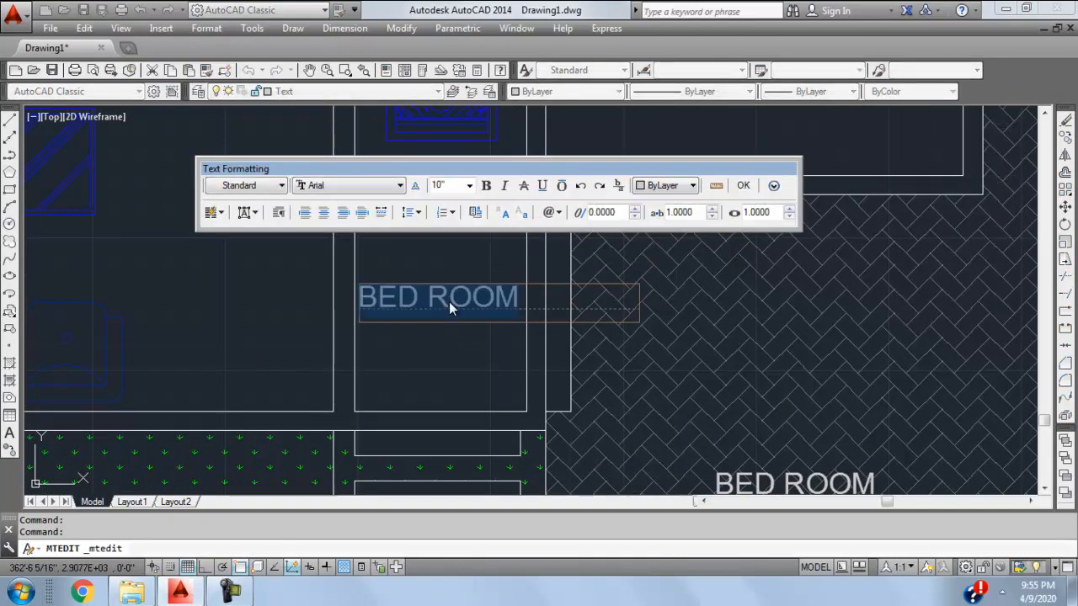
type("Deck")
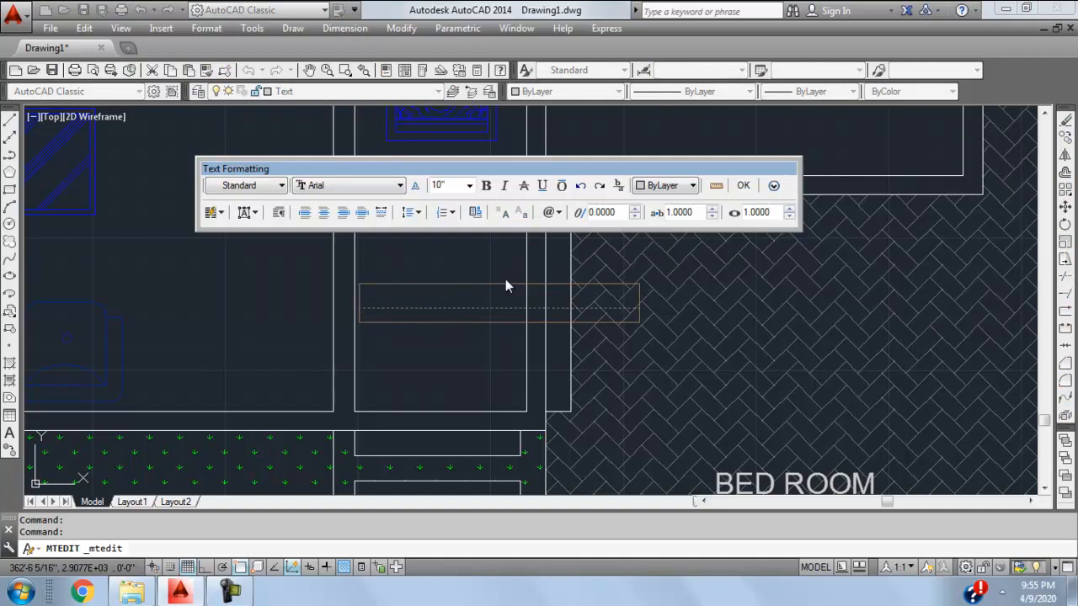
left_click_drag(647, 173, 787, 161)
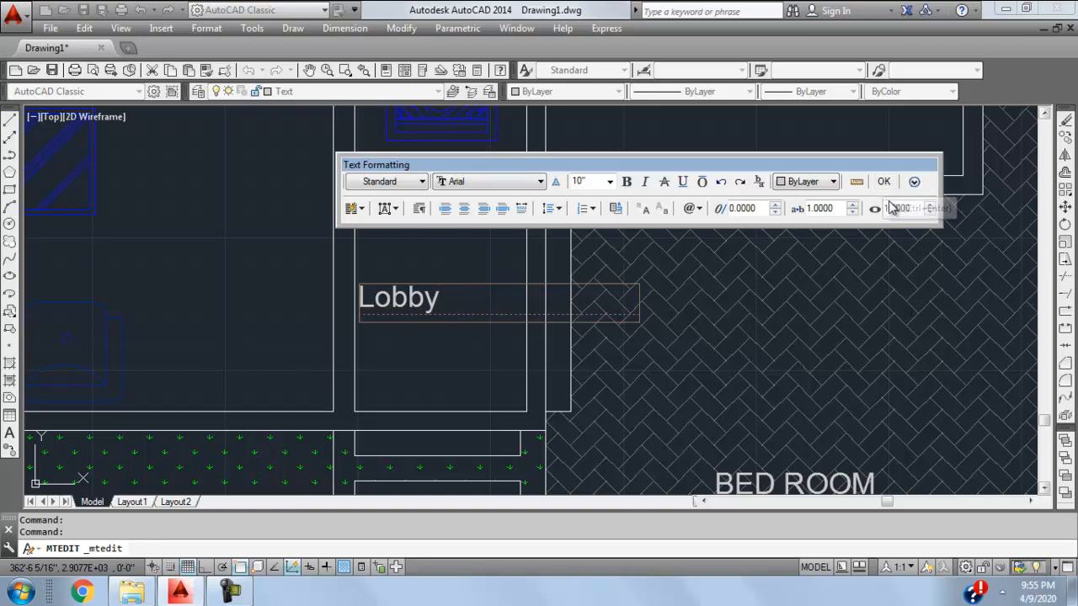
left_click(882, 181)
- Measure the small lobby's width with a horizontal linear dimension between its two upper corners
middle_click_drag(542, 250, 513, 257)
left_click(345, 28)
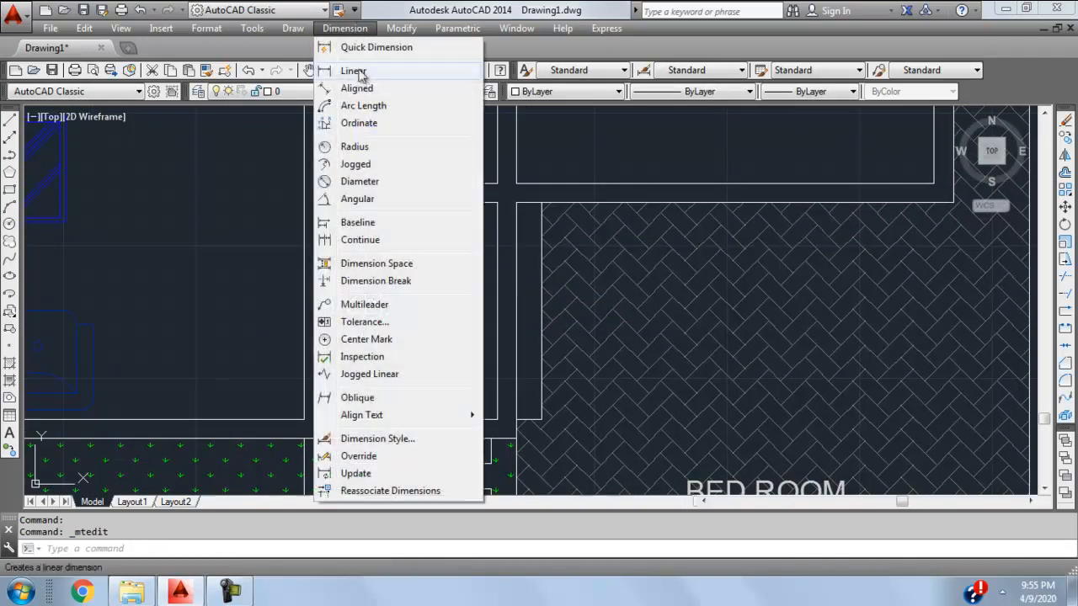
left_click(329, 77)
left_click(325, 203)
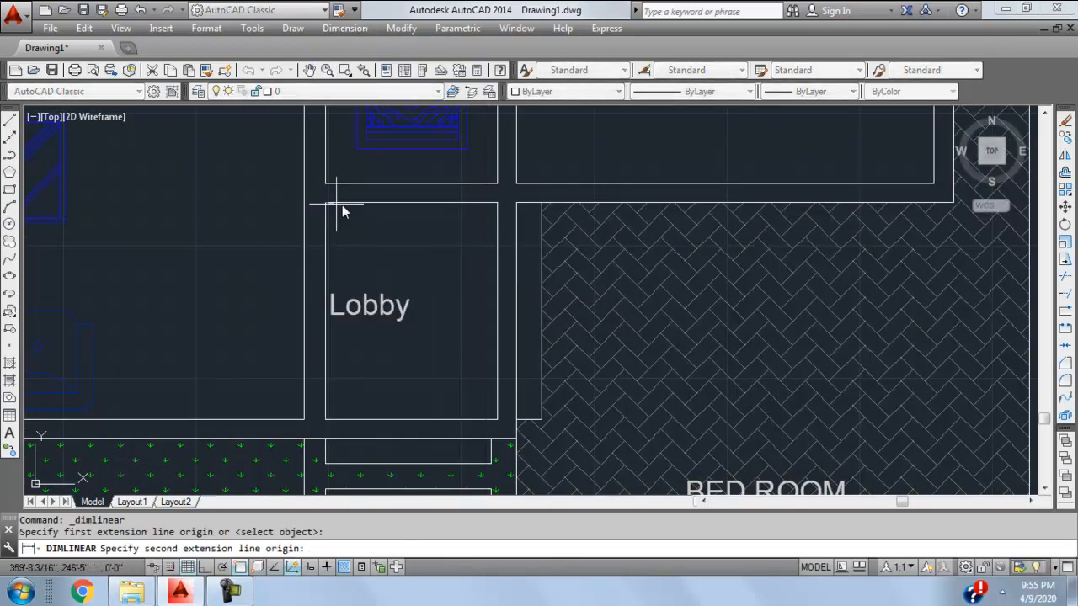
left_click(497, 203)
left_click(478, 225)
- Measure the small lobby's length with a vertical linear dimension along its right wall
left_click(344, 27)
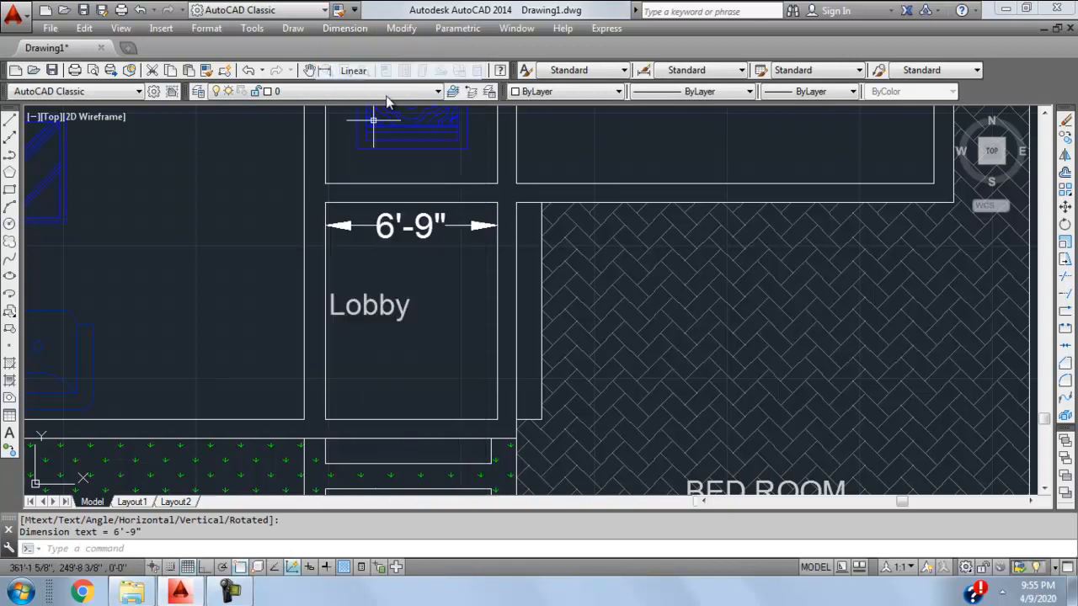
left_click(337, 74)
left_click(495, 204)
left_click(497, 418)
left_click(466, 362)
- Add a second line reading 6'-9"x8'-6" to the small lobby's label
double_click(379, 312)
double_click(378, 310)
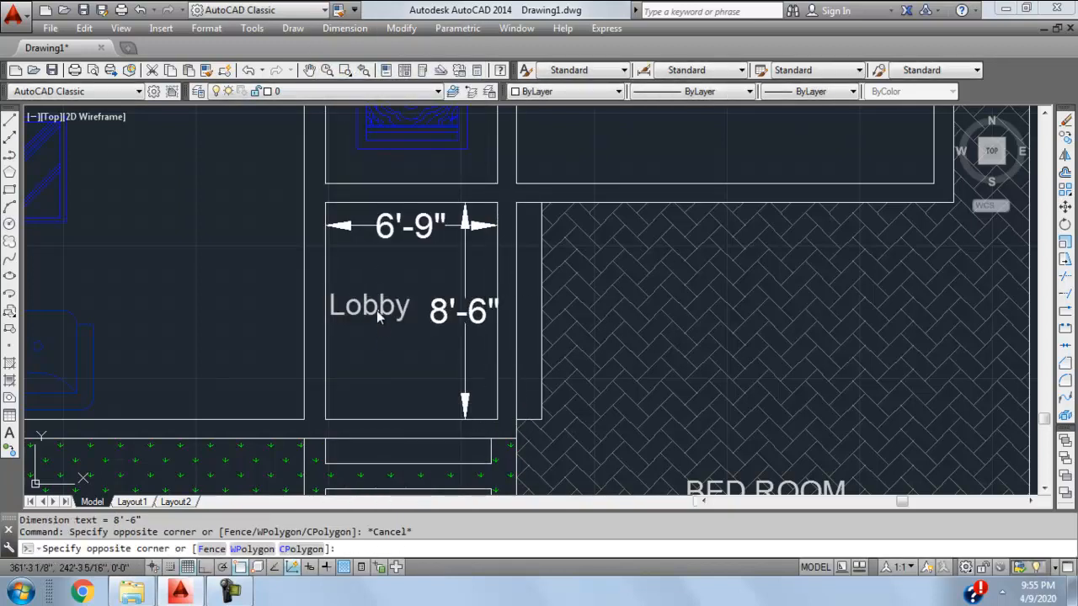
double_click(385, 310)
key("Return")
left_click_drag(488, 178, 905, 202)
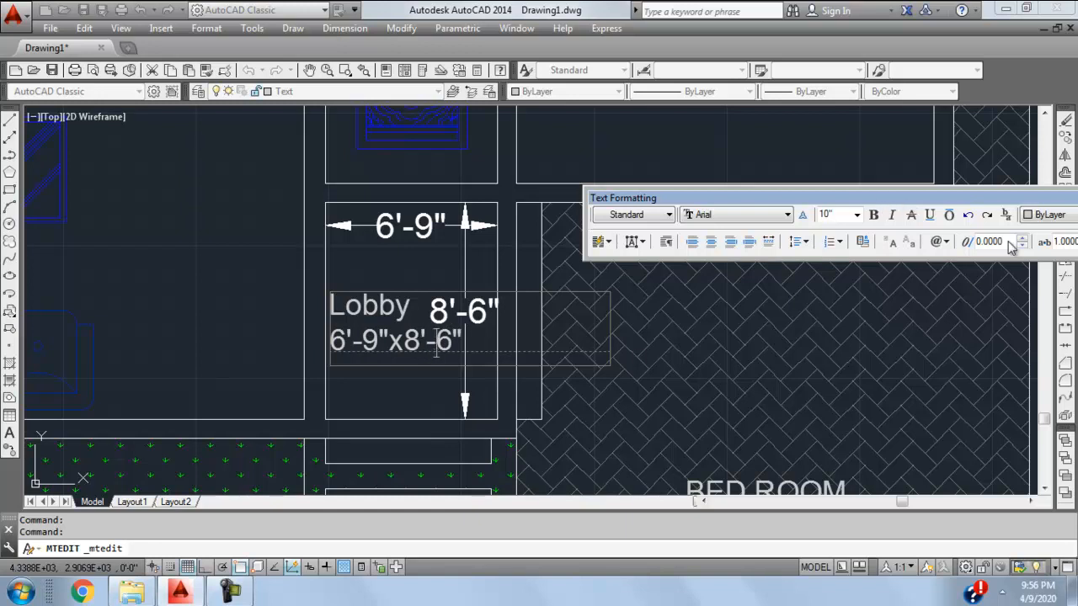
left_click_drag(1016, 200, 824, 202)
left_click(938, 217)
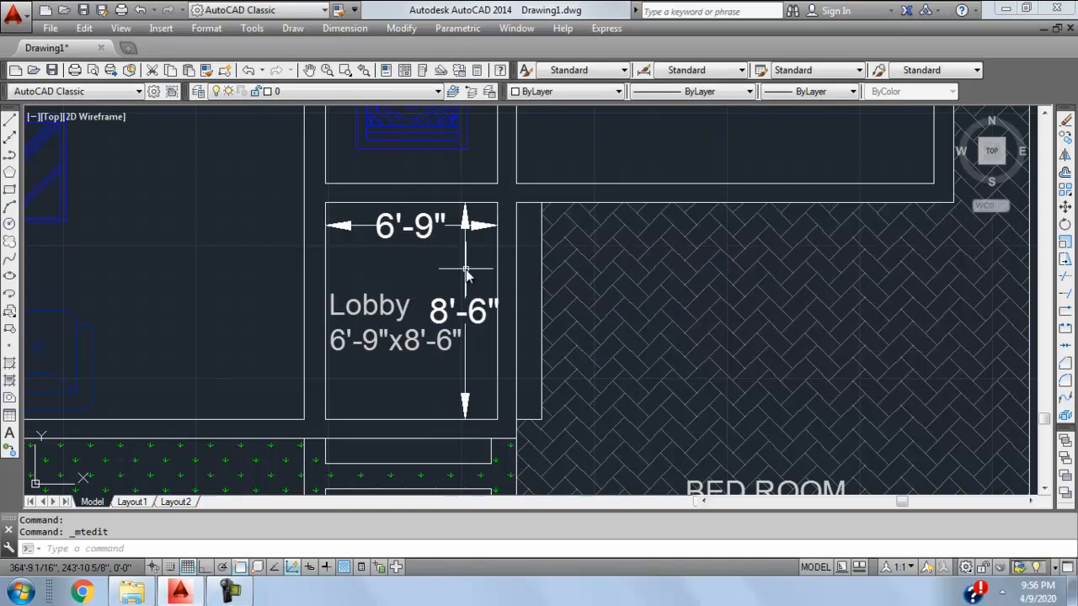
- Erase the two temporary dimensions inside the small lobby
key("Escape")
left_click(479, 259)
left_click(429, 227)
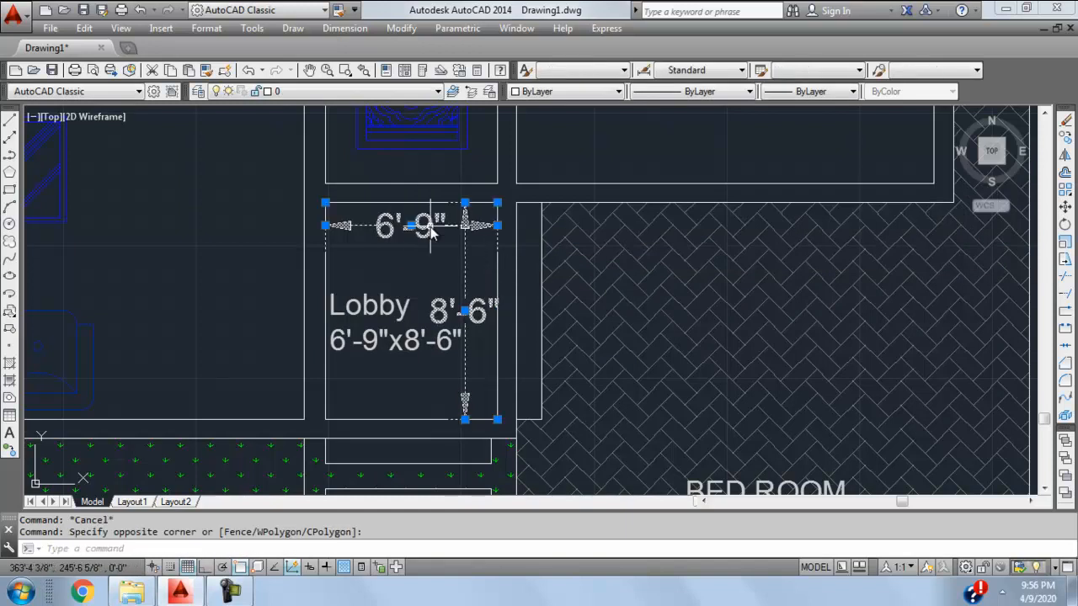
key("Delete")
- Centre-align both lines of the small lobby's label
left_click(450, 257)
left_click(385, 339)
left_click(386, 339)
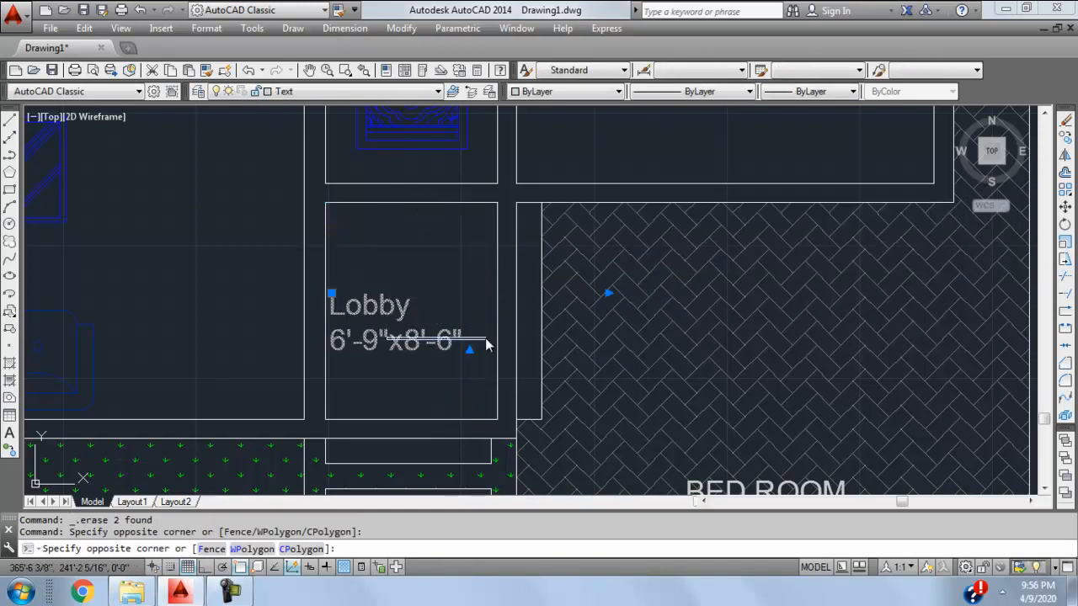
left_click(434, 340)
left_click(434, 339)
left_click(446, 346)
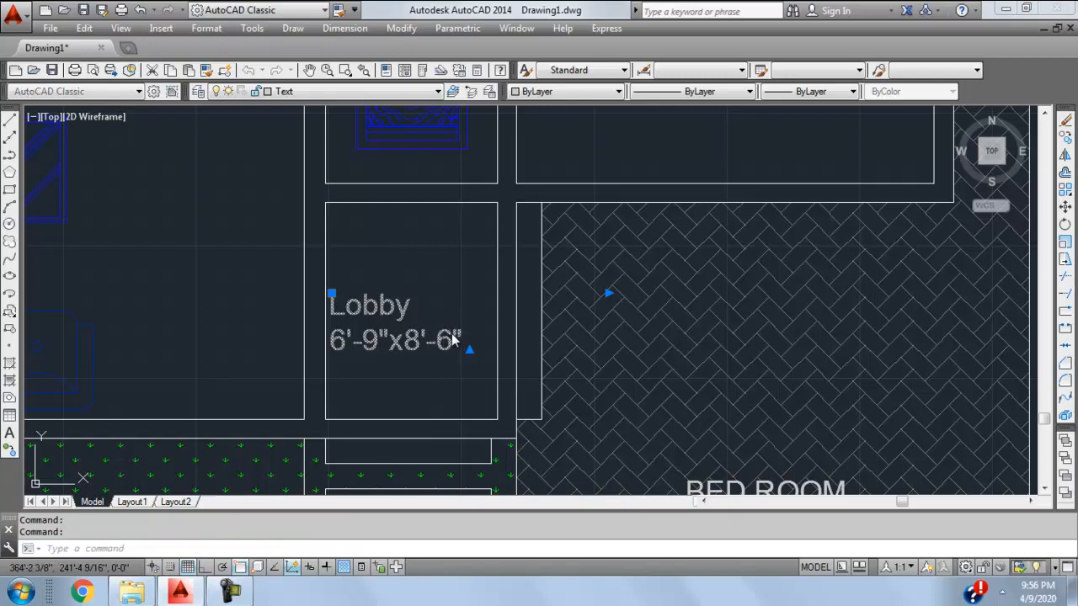
double_click(447, 340)
left_click(295, 222)
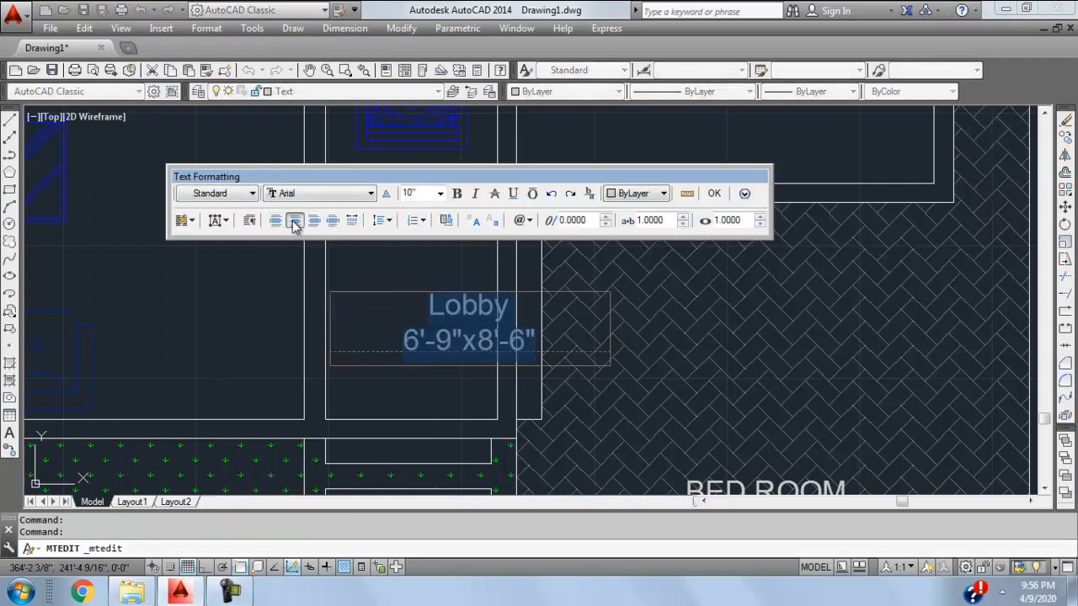
left_click(712, 195)
- Move the centred Lobby label to the left so it sits between the side walls of its room
left_click(431, 277)
left_click(379, 369)
type("m")
key("Return")
left_click(373, 377)
left_click(325, 359)
- Insert a line reading Entrance above Lobby in the small lobby's label
scroll(413, 332, "down", 4)
middle_click_drag(442, 325, 561, 357)
scroll(560, 357, "up", 2)
double_click(513, 345)
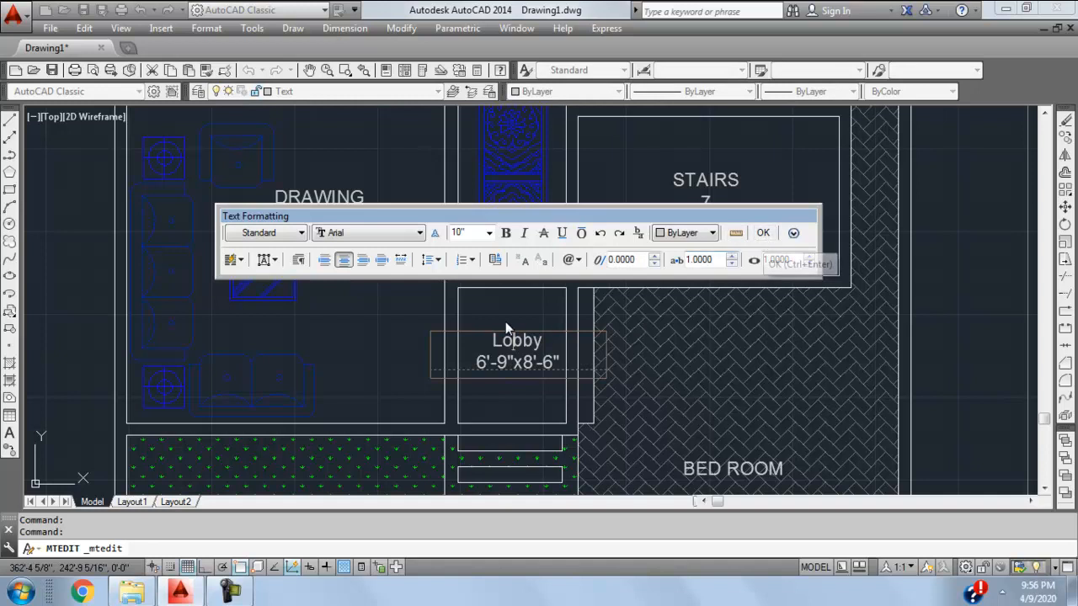
type("Entrance")
key("Return")
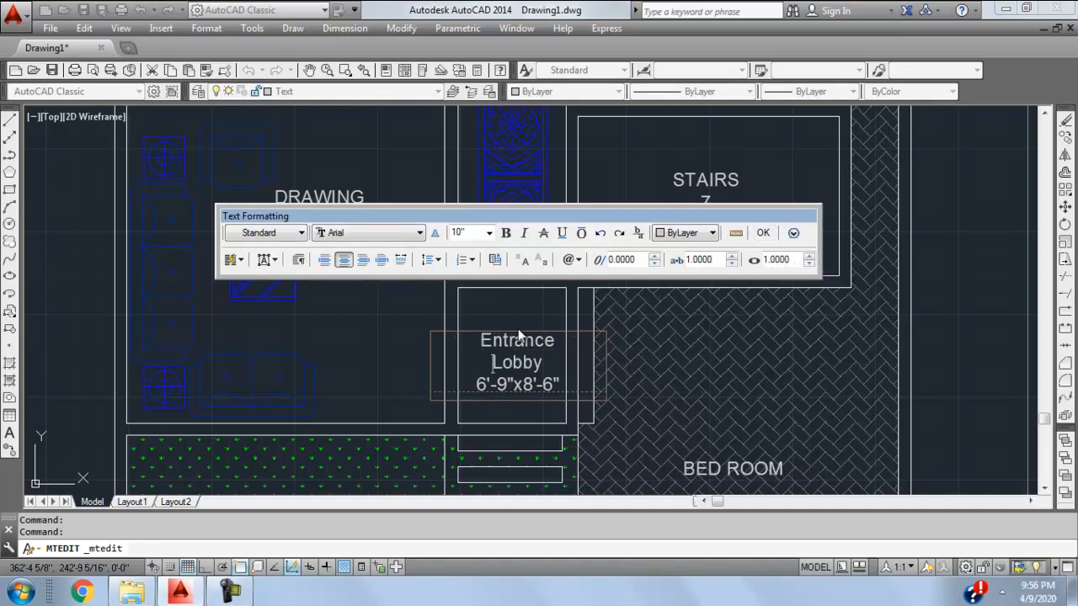
left_click(763, 233)
- Move the three-line Entrance Lobby label slightly upward to centre it in its room
left_click(534, 306)
left_click(496, 402)
type("m")
key("Return")
left_click(492, 401)
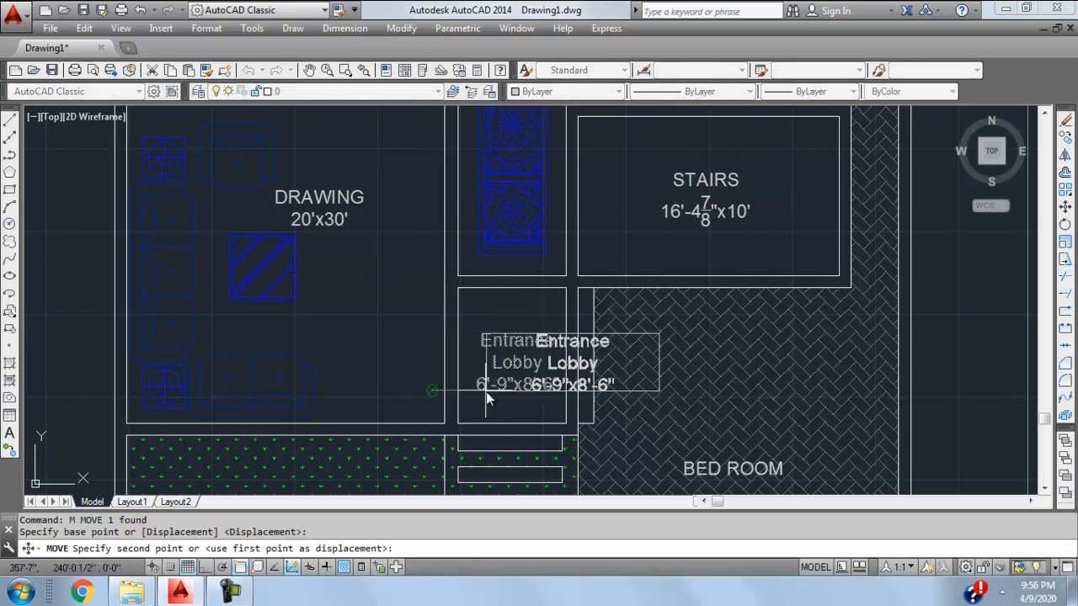
left_click(429, 377)
- Replace the BED ROOM label on the herringbone-paved area with PORCH
mouse_move(742, 373)
middle_mouse_down()
mouse_move(717, 358)
mouse_move(719, 292)
middle_mouse_up()
scroll(718, 291, "down", 2)
mouse_move(702, 232)
middle_mouse_down()
mouse_move(606, 259)
mouse_move(611, 182)
mouse_move(555, 293)
mouse_move(554, 317)
mouse_move(571, 237)
middle_mouse_up()
middle_click_drag(644, 409, 601, 387)
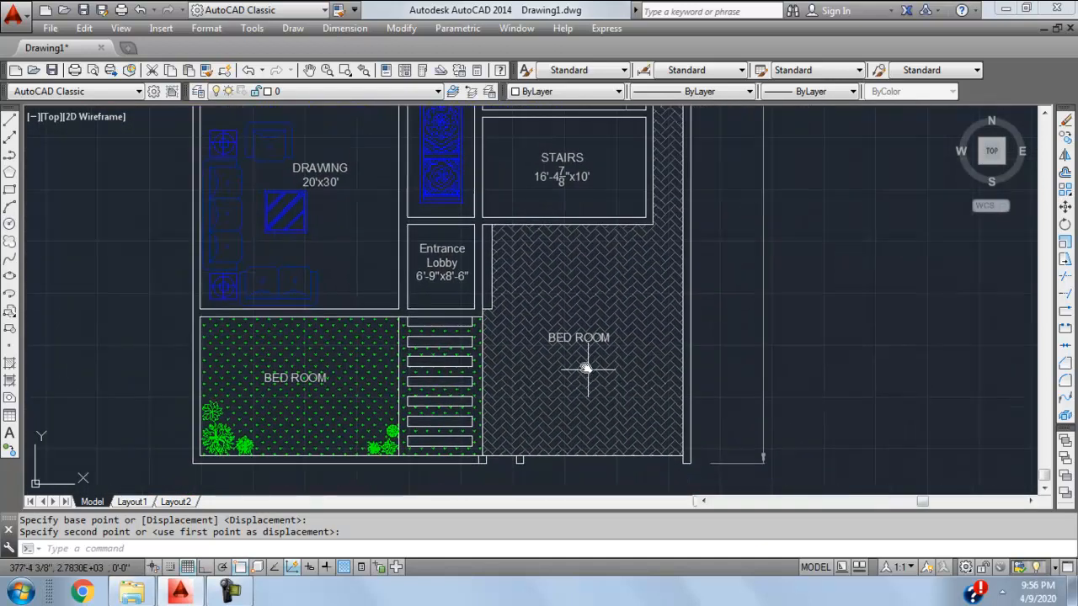
scroll(539, 335, "up", 2)
double_click(564, 336)
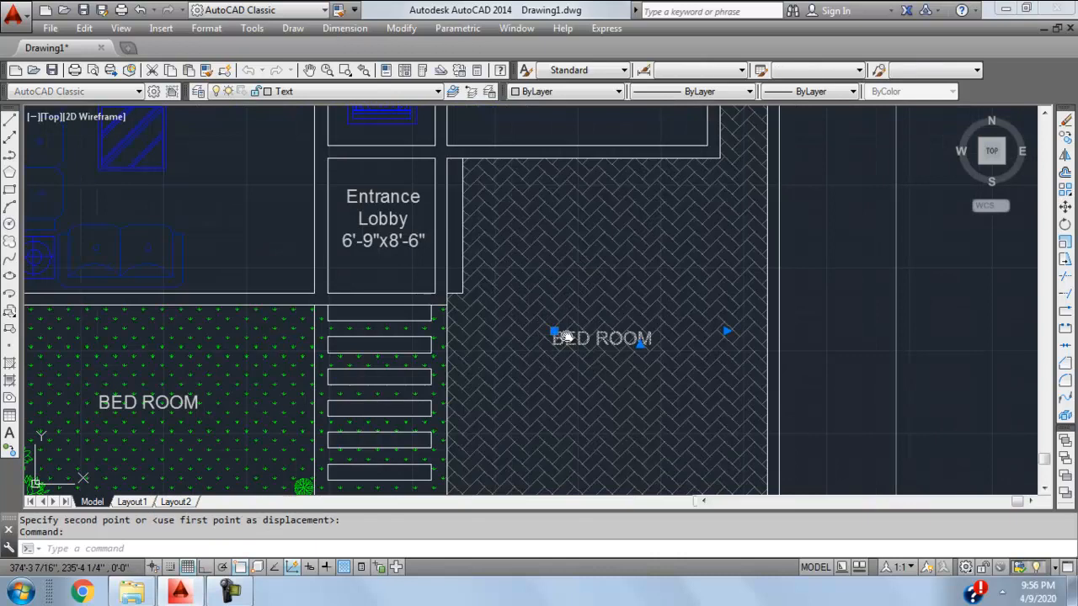
type("Porch")
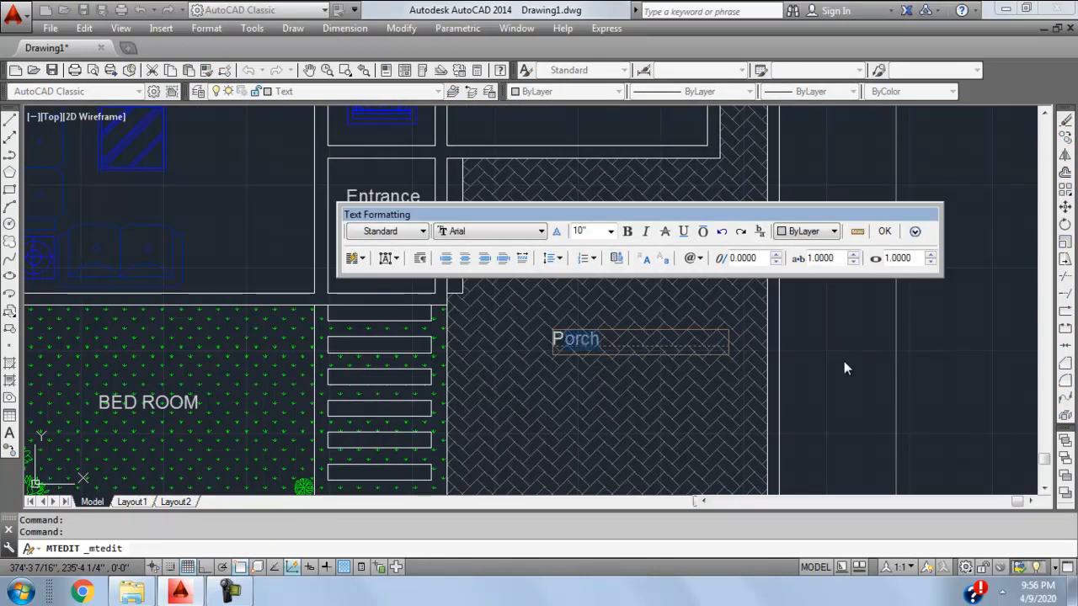
left_click(884, 231)
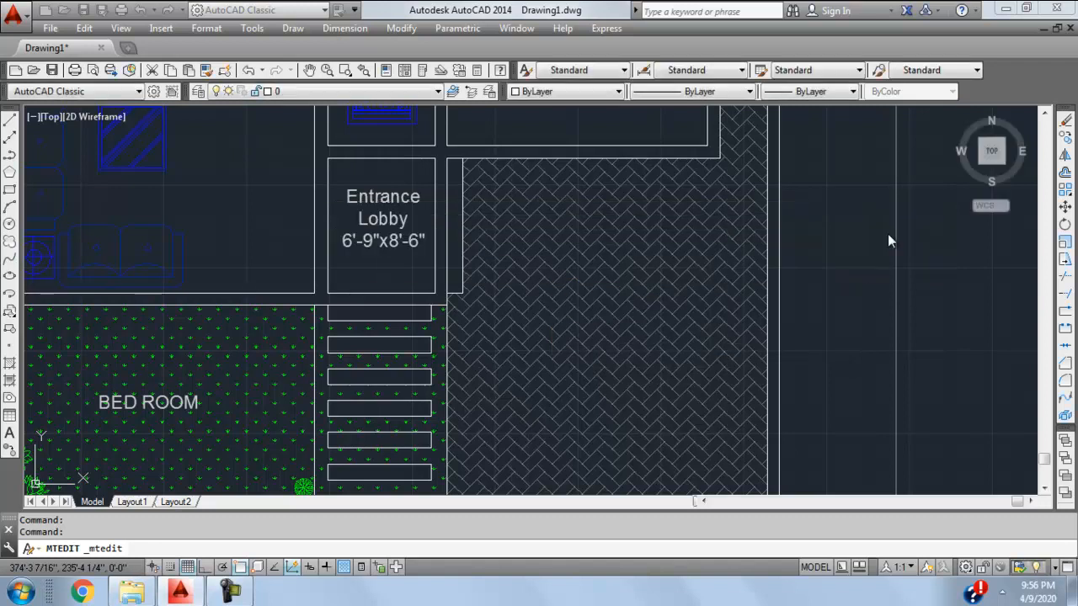
- Measure the porch's width with a horizontal linear dimension from the lawn path's edge to the right boundary wall
left_click(344, 28)
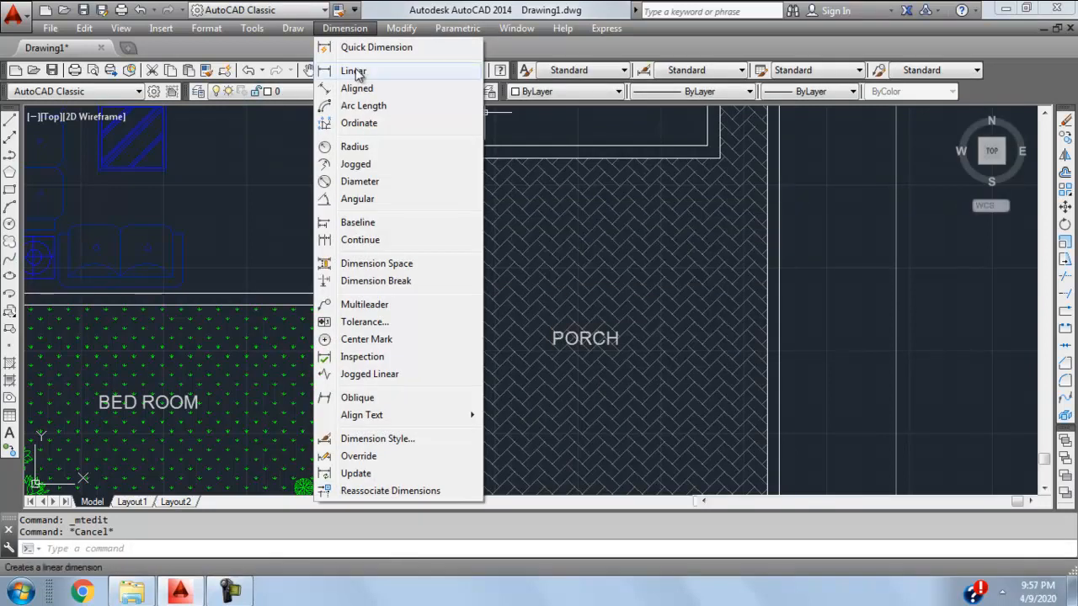
left_click(353, 70)
middle_click_drag(453, 179, 359, 183)
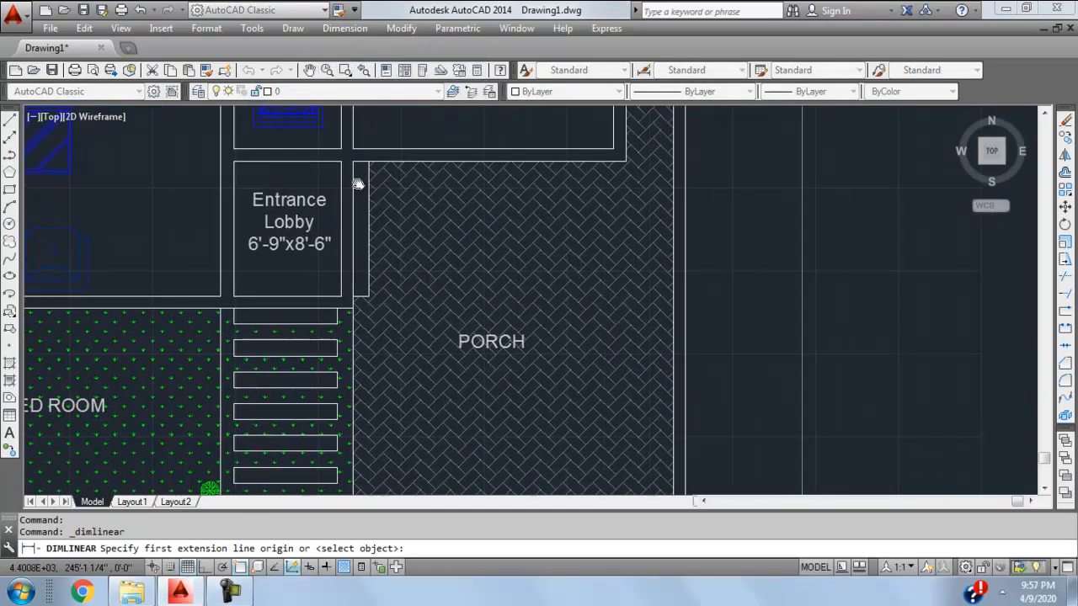
left_click(353, 310)
left_click(674, 310)
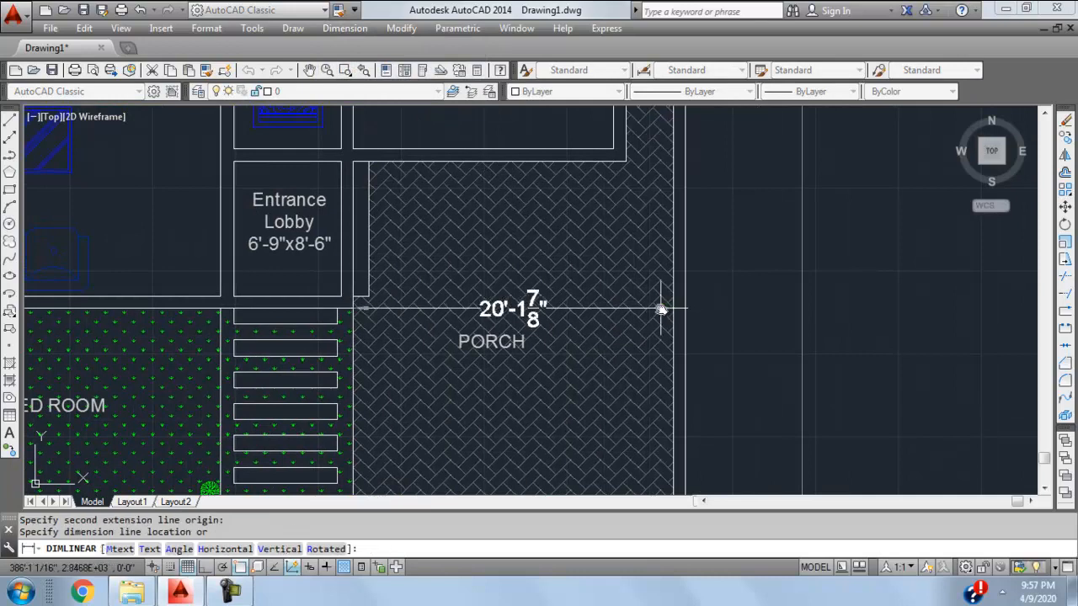
left_click(532, 311)
- Measure the porch's length with a vertical linear dimension from the stairs' outer wall corner down to the front boundary
left_click(345, 28)
left_click(353, 72)
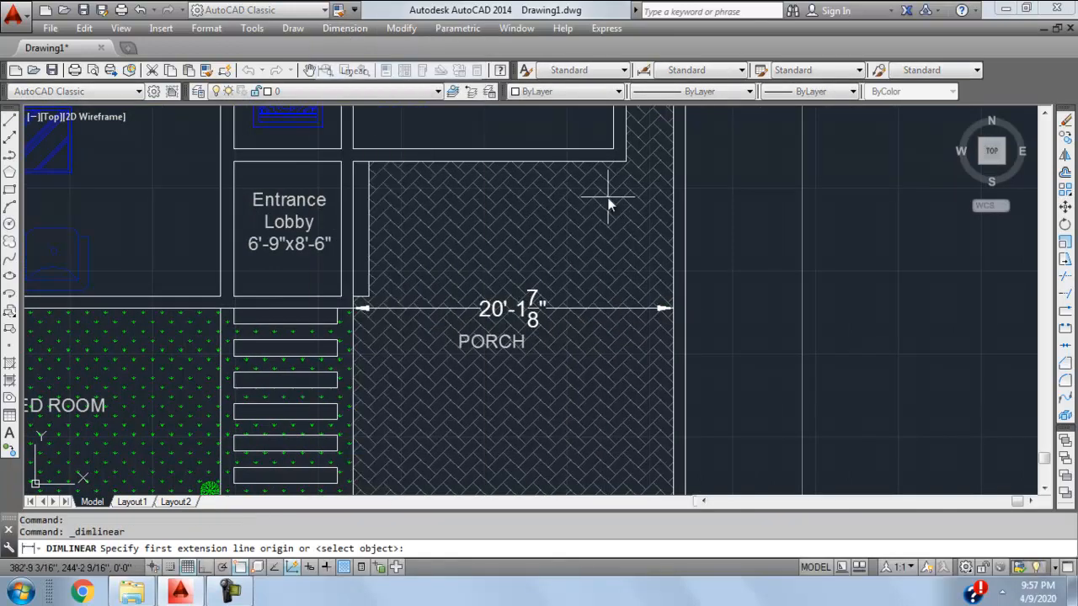
left_click(625, 161)
scroll(624, 166, "down", 5)
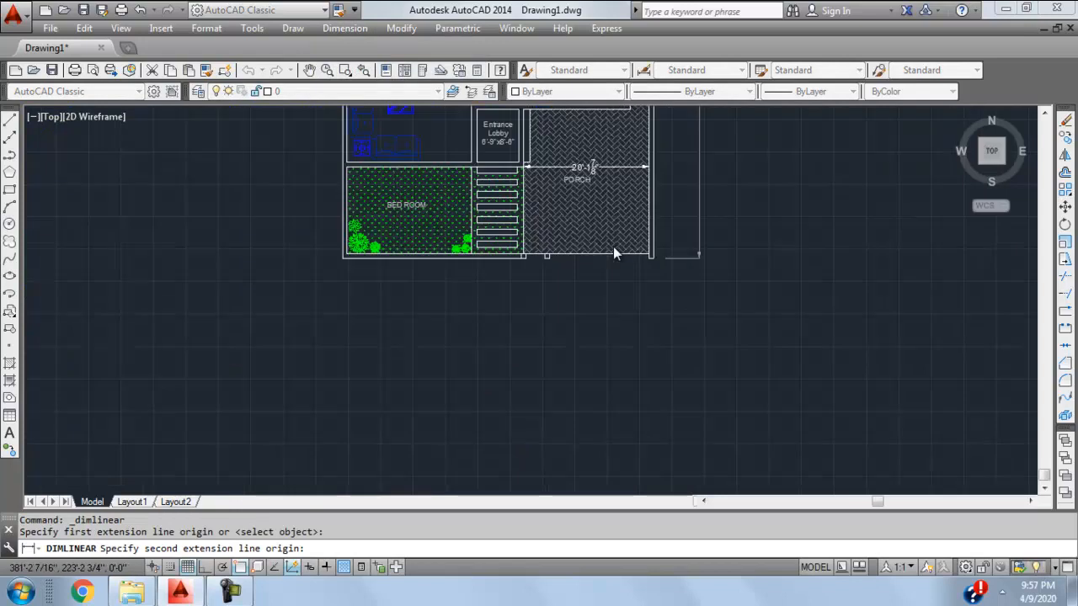
scroll(662, 261, "up", 5)
left_click(657, 268)
left_click(654, 244)
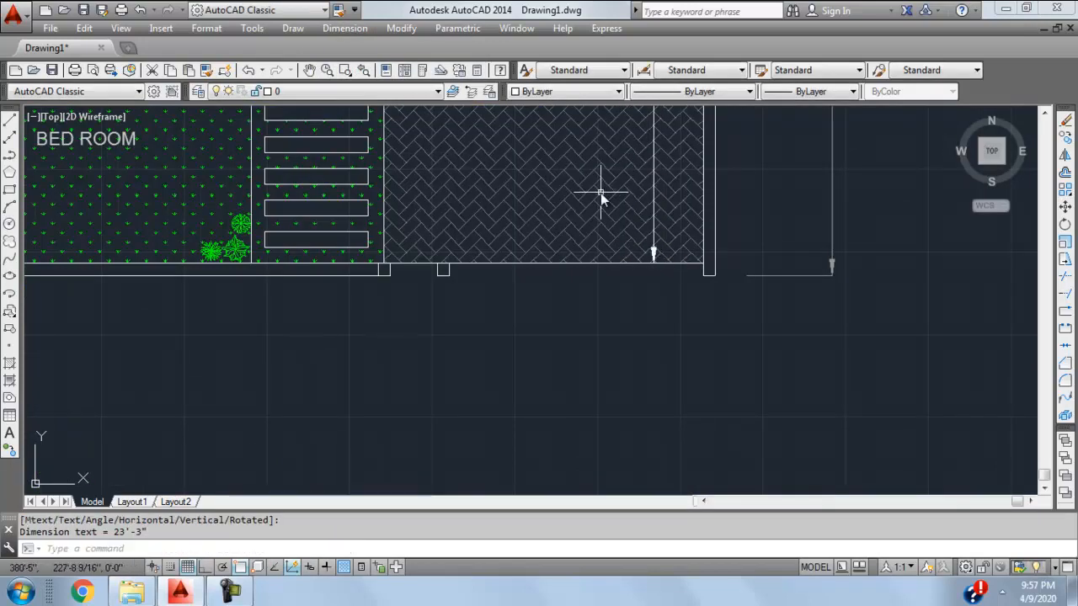
middle_click_drag(600, 193, 589, 404)
key("Escape")
double_click(509, 292)
key("Escape")
double_click(552, 257)
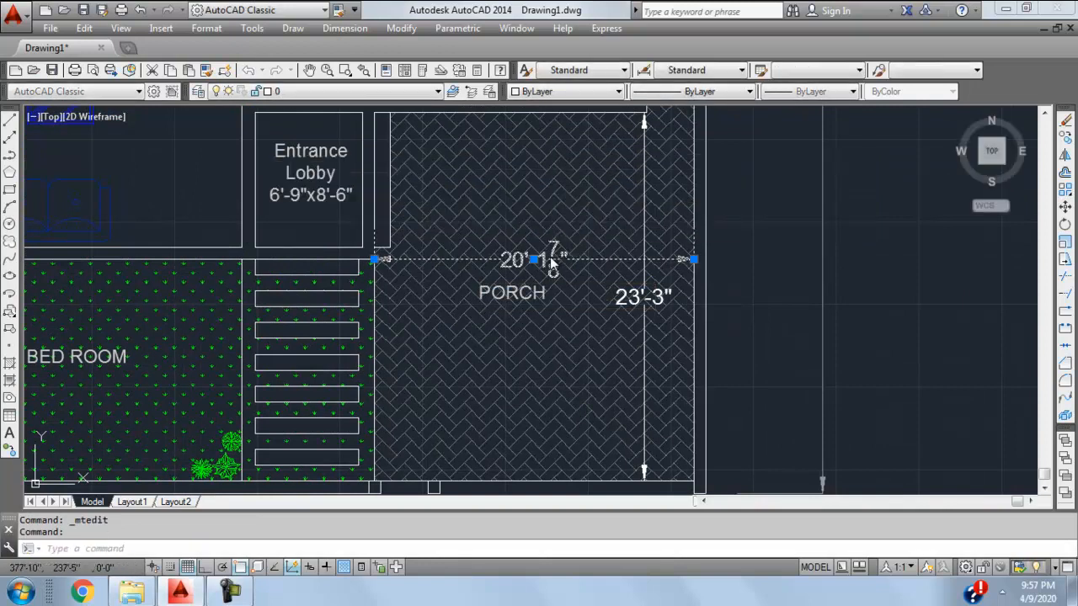
key("Escape")
double_click(562, 258)
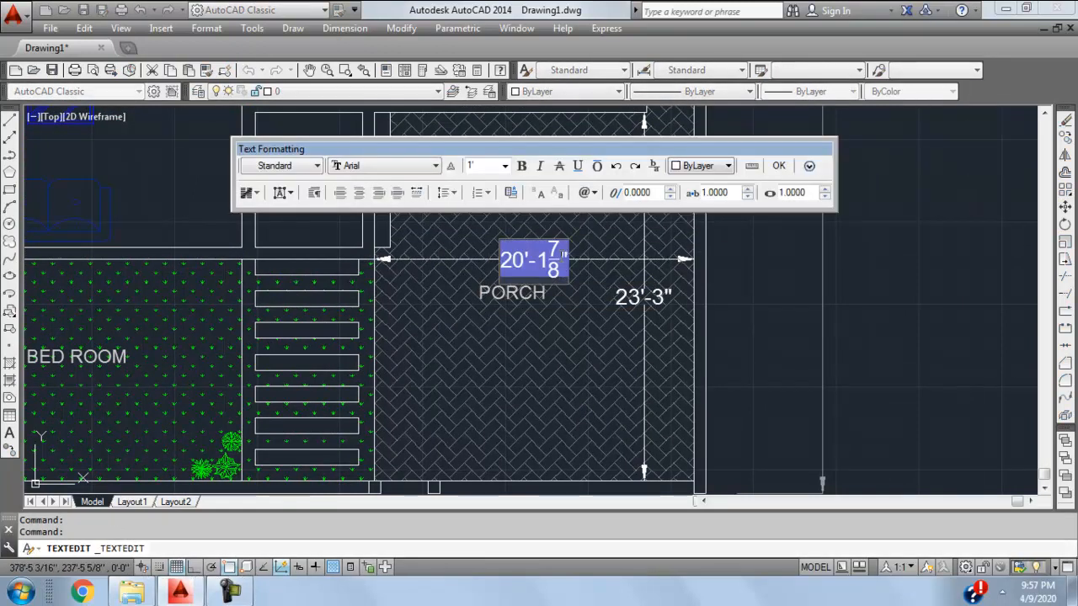
left_click(779, 168)
- Add the copied size line 16'-4 7/8"x10' below the PORCH label
double_click(514, 293)
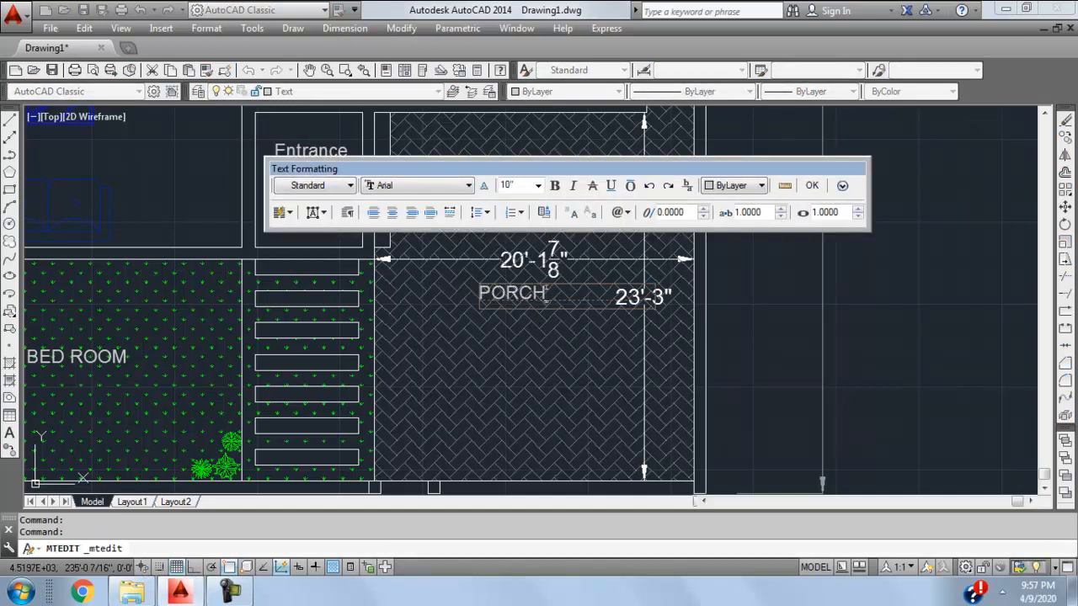
key("Return")
type("16'-4 7/8\"x10'")
key("Return")
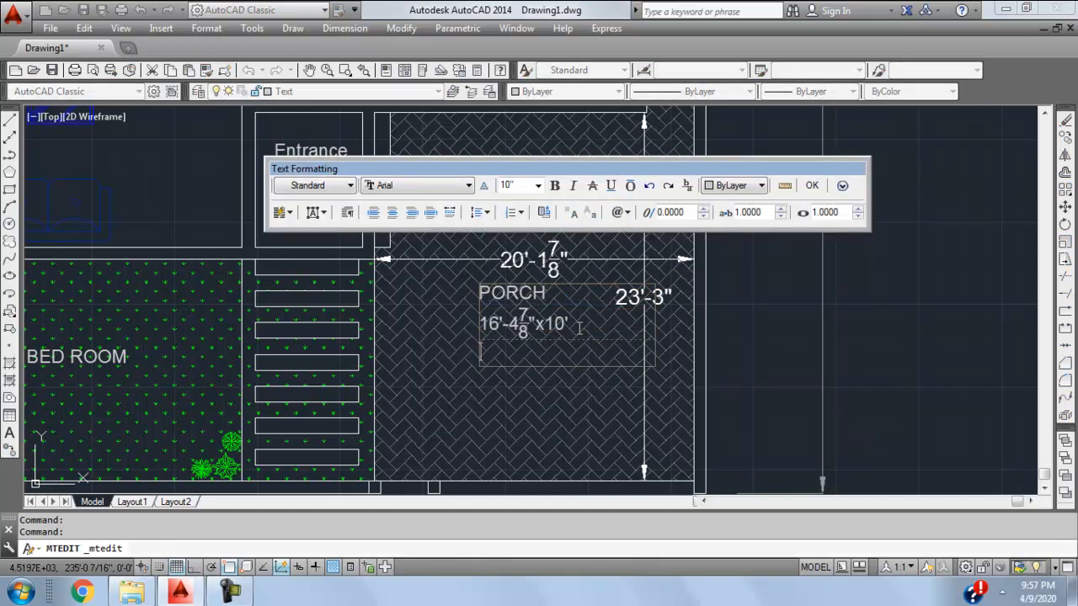
scroll(579, 309, "up", 2)
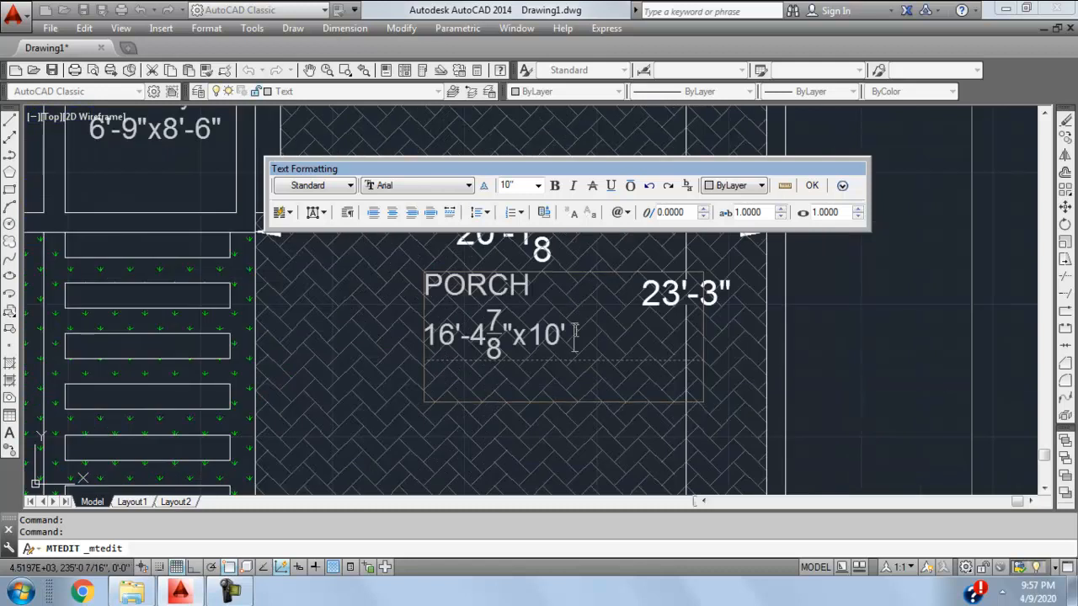
scroll(562, 317, "down", 2)
scroll(560, 337, "up", 3)
scroll(561, 368, "down", 2)
scroll(561, 368, "up", 2)
scroll(509, 376, "down", 2)
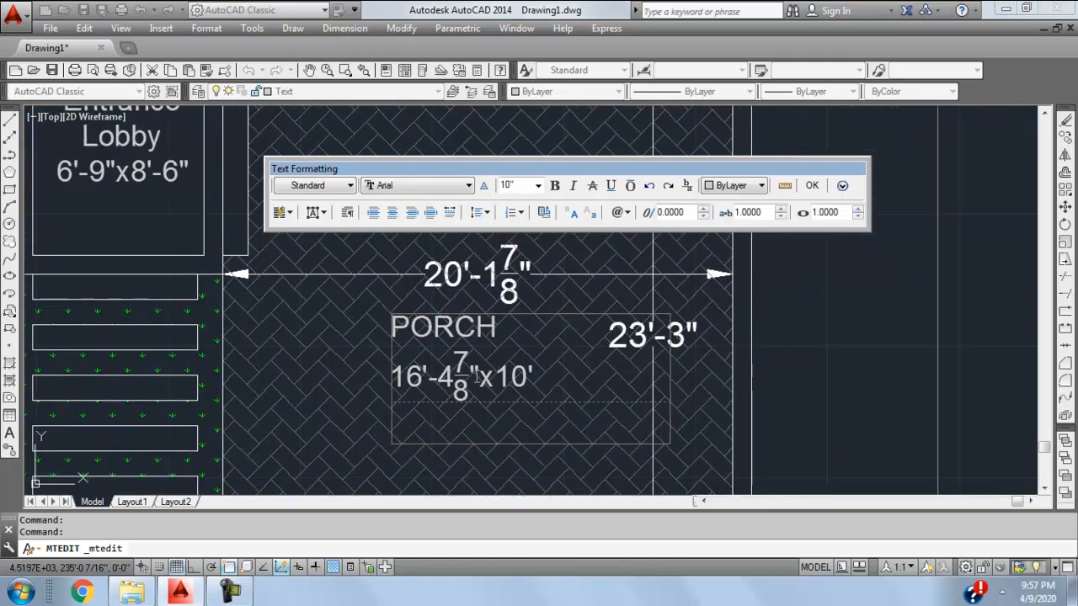
- Try to retype the size line under PORCH as the porch's own width, entering 20'-17/
left_click_drag(541, 376, 402, 377)
type("20'-")
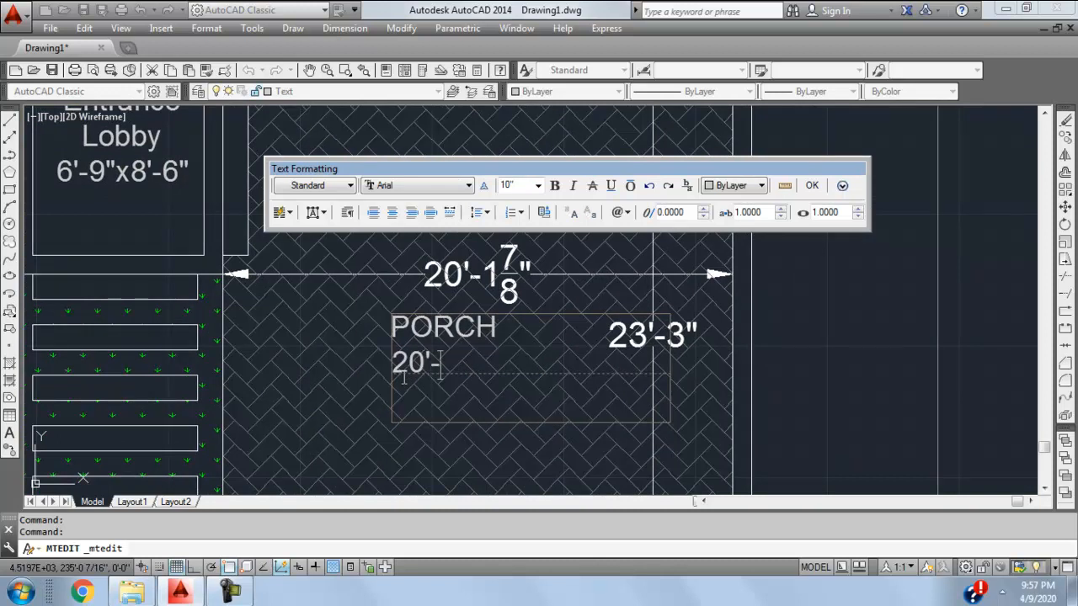
type("17/")
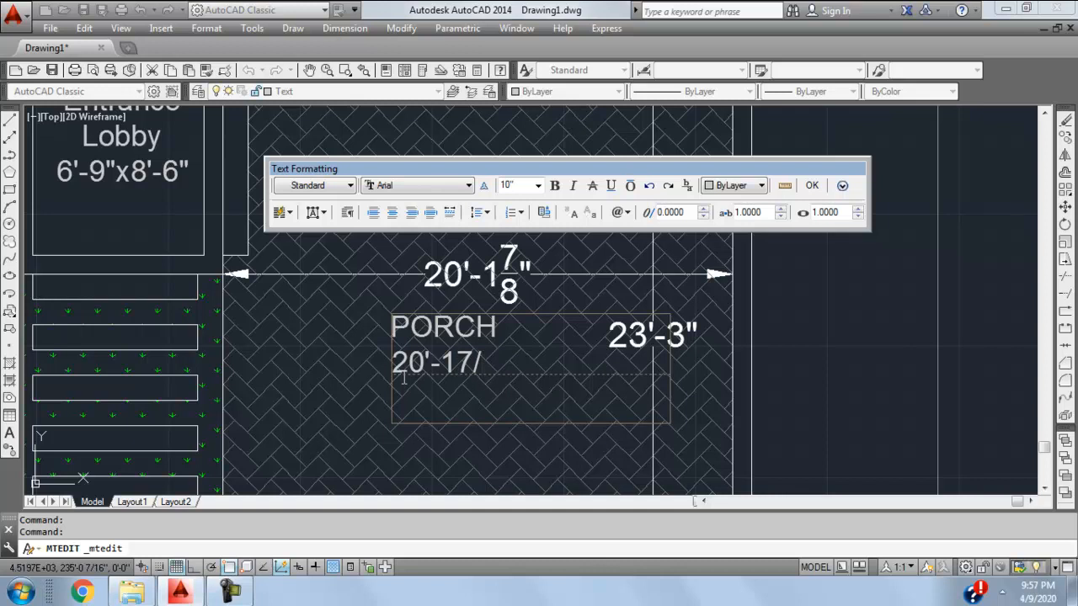
left_click(812, 185)
- Copy the text of the porch's horizontal width dimension and leave the dimension unchanged
double_click(553, 284)
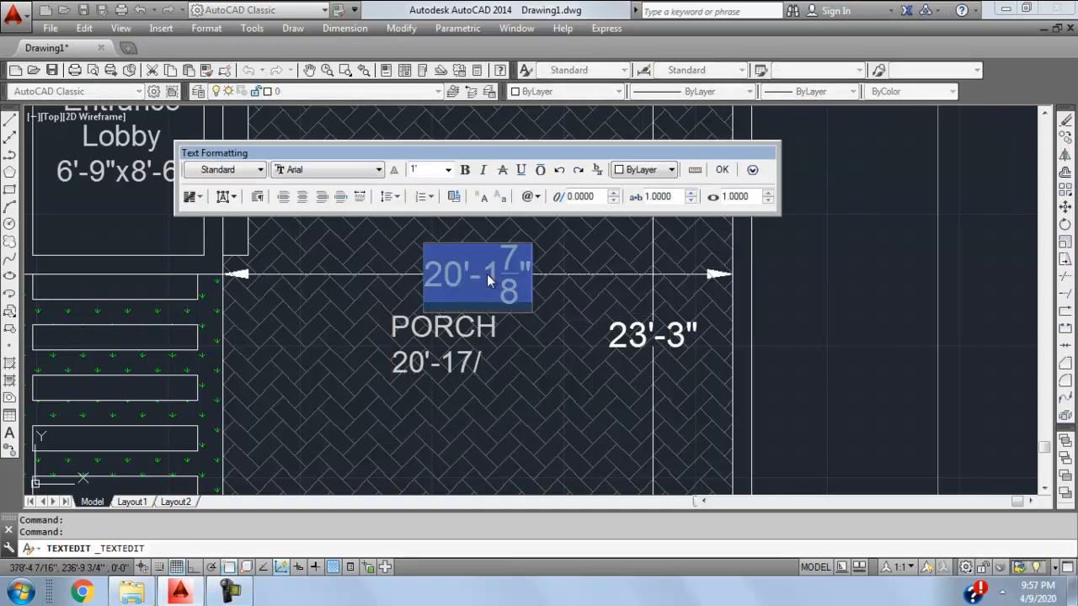
right_click(508, 292)
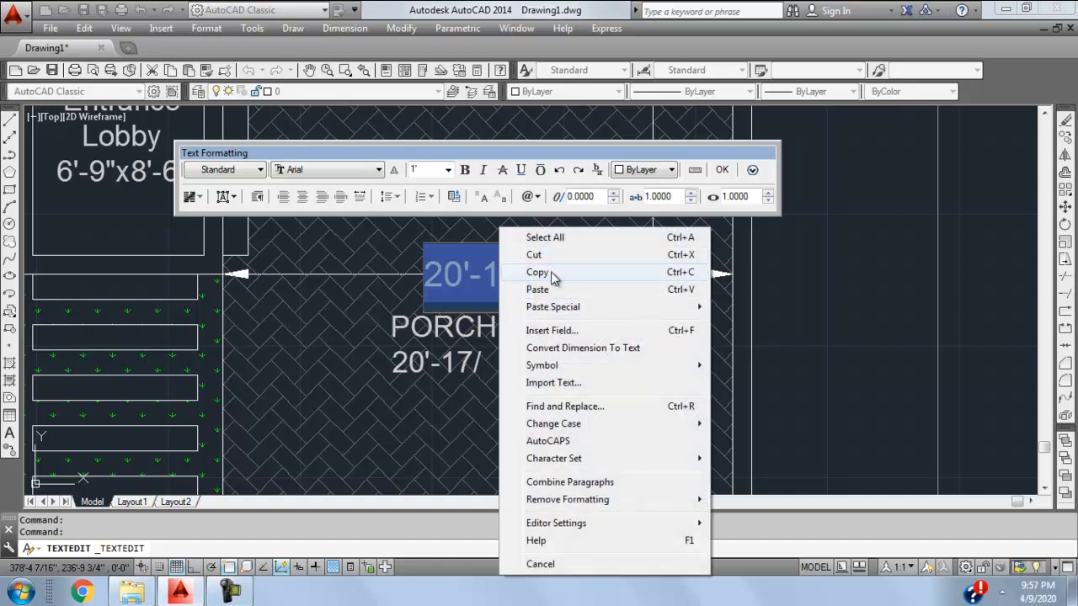
left_click(543, 271)
left_click(642, 321)
key("Escape")
key("Escape")
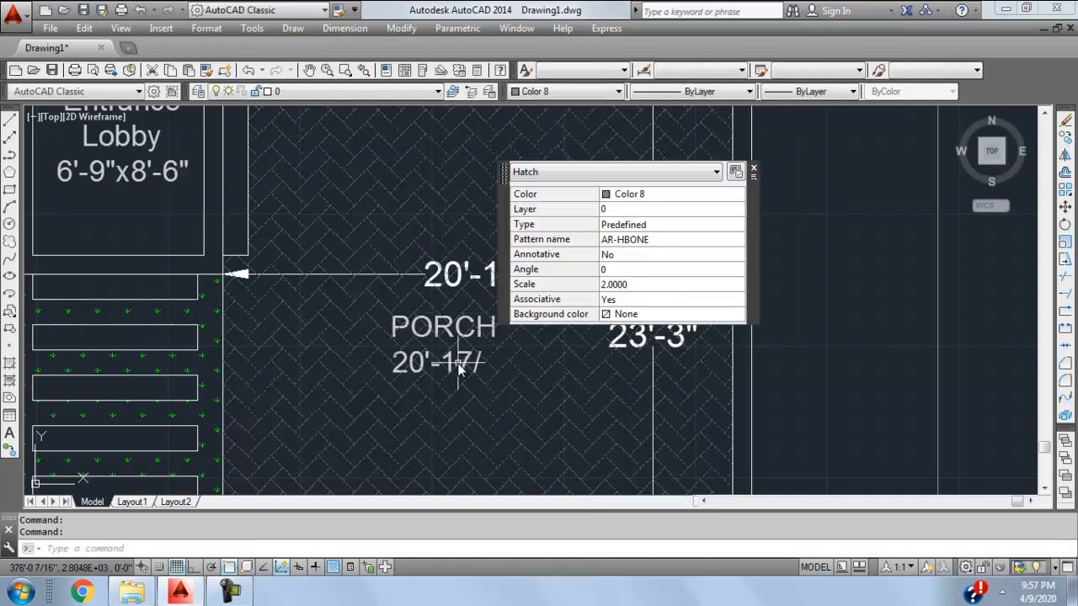
- Replace the size line under PORCH with 20'-1 7/8"x23'-3", pasting the copied width for the first value
double_click(449, 364)
left_click_drag(481, 364, 356, 363)
key("ctrl+v")
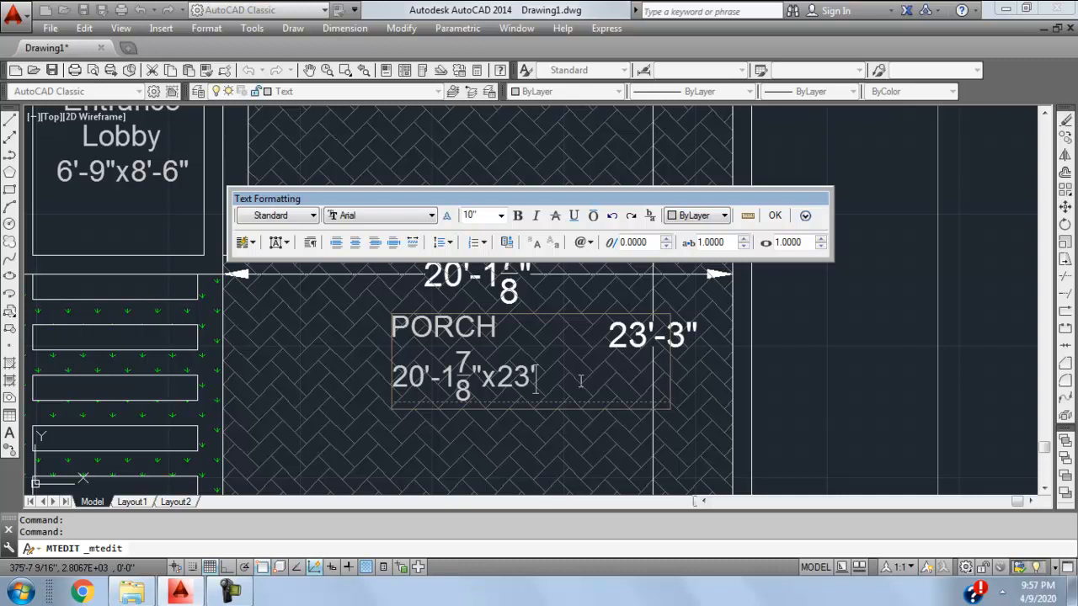
left_click(774, 215)
- Delete the porch's temporary vertical and horizontal dimensions
key("Delete")
left_click(505, 273)
key("Delete")
- Centre-align both lines of the PORCH label text
left_click(463, 336)
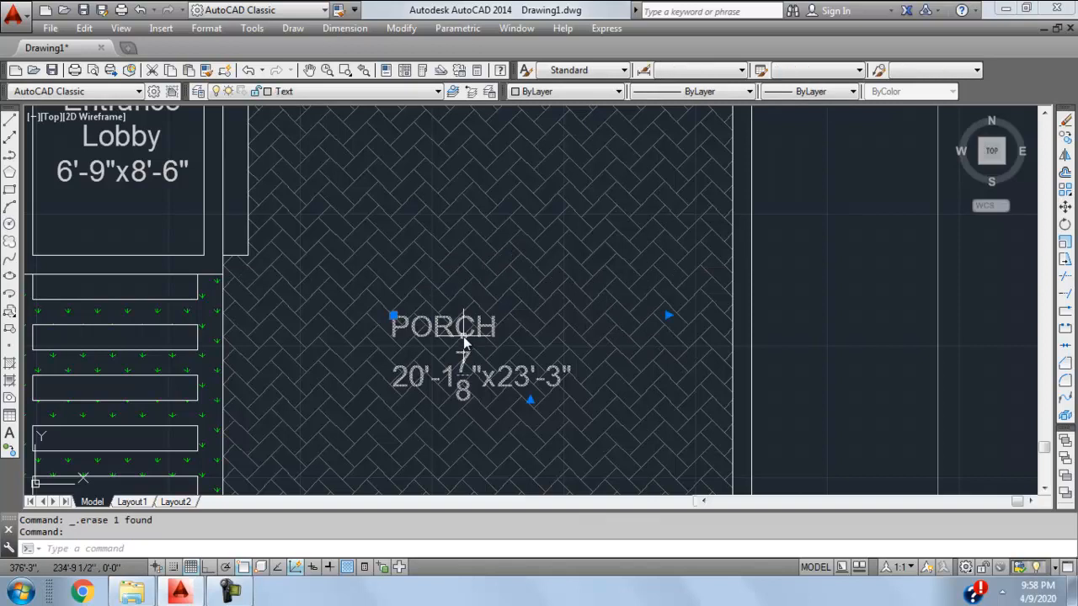
double_click(463, 336)
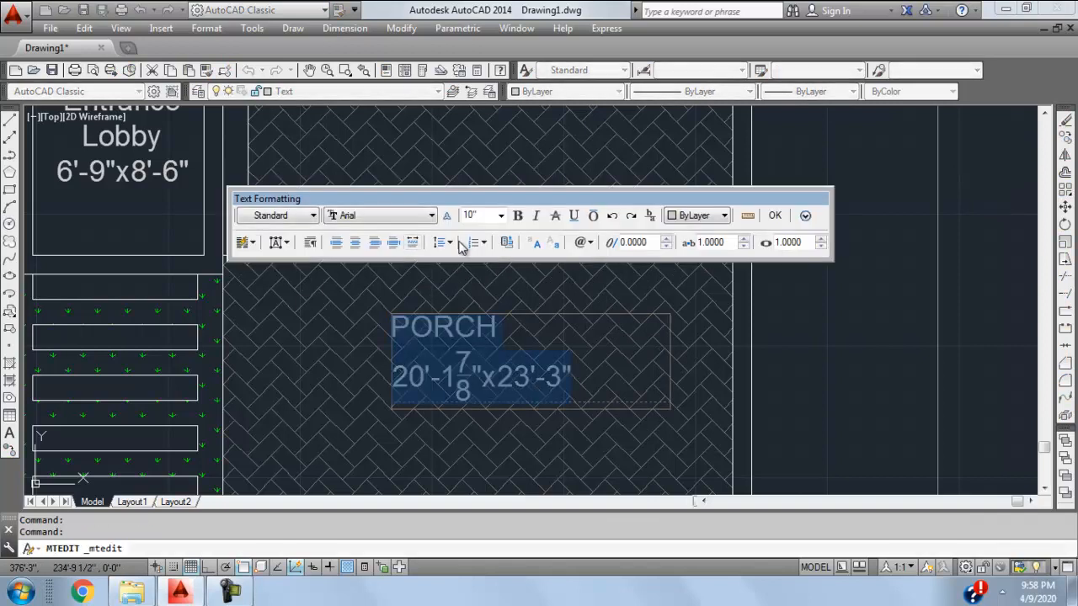
left_click(355, 243)
left_click(774, 215)
- Move the PORCH label slightly up and to the left to centre it in the herringbone-paved area
scroll(732, 278, "down", 5)
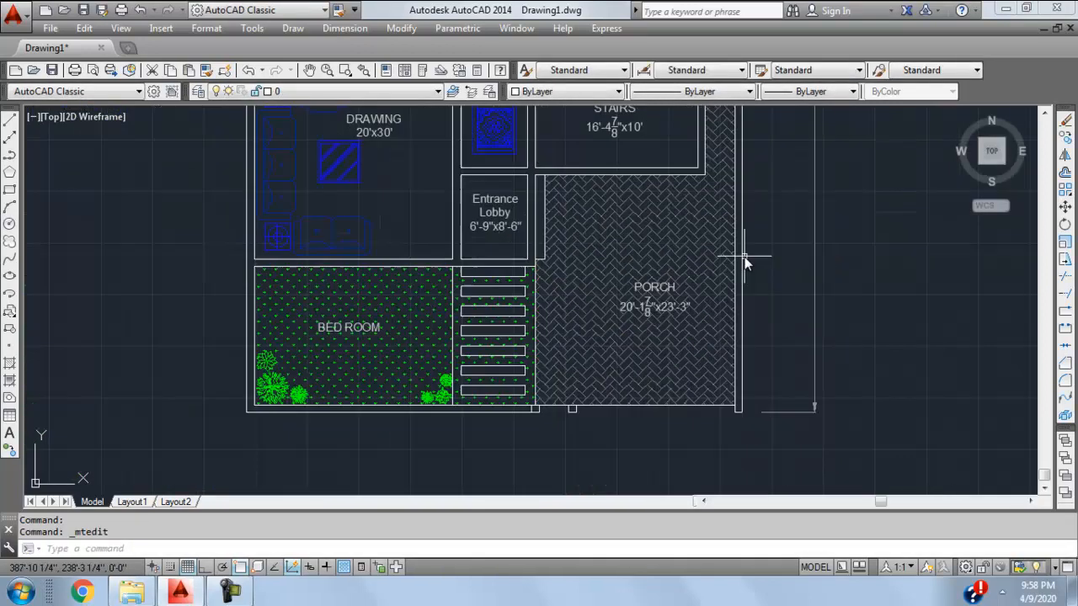
middle_click_drag(724, 291, 765, 334)
left_click(698, 333)
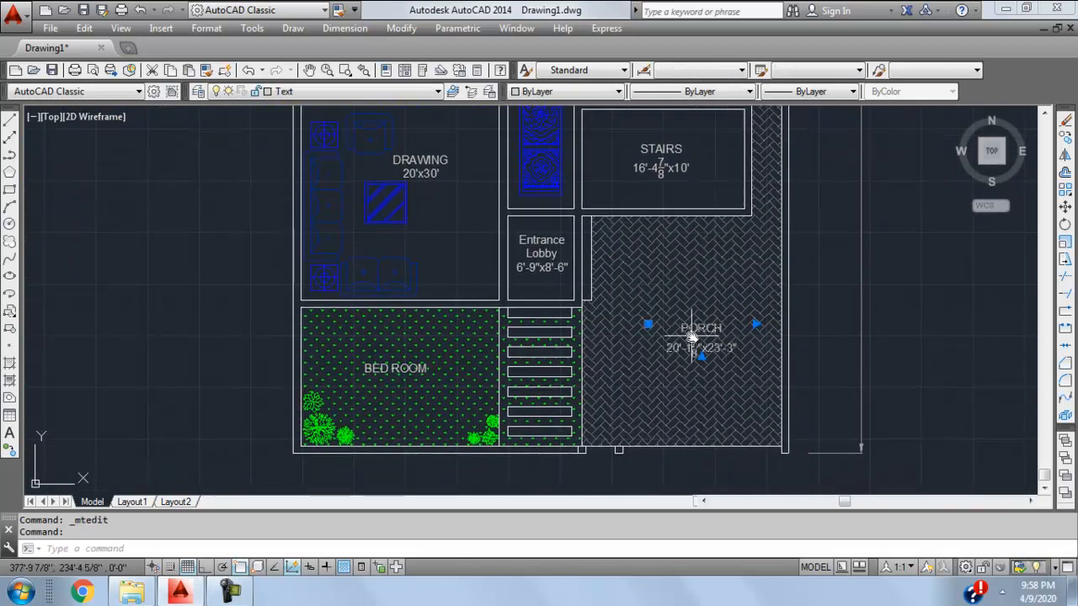
scroll(690, 336, "up", 2)
type("m")
key("Return")
left_click(694, 337)
scroll(707, 346, "down", 2)
middle_click_drag(703, 360, 655, 364)
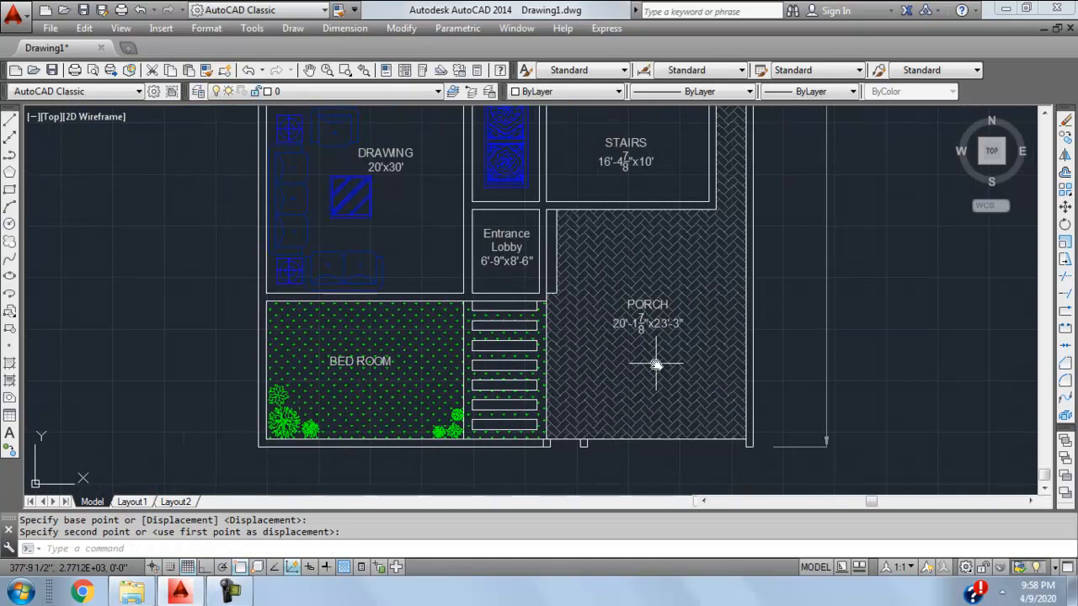
- Replace the BED ROOM label on the front grass area with LAWN in capitals
scroll(667, 319, "up", 2)
scroll(426, 291, "down", 2)
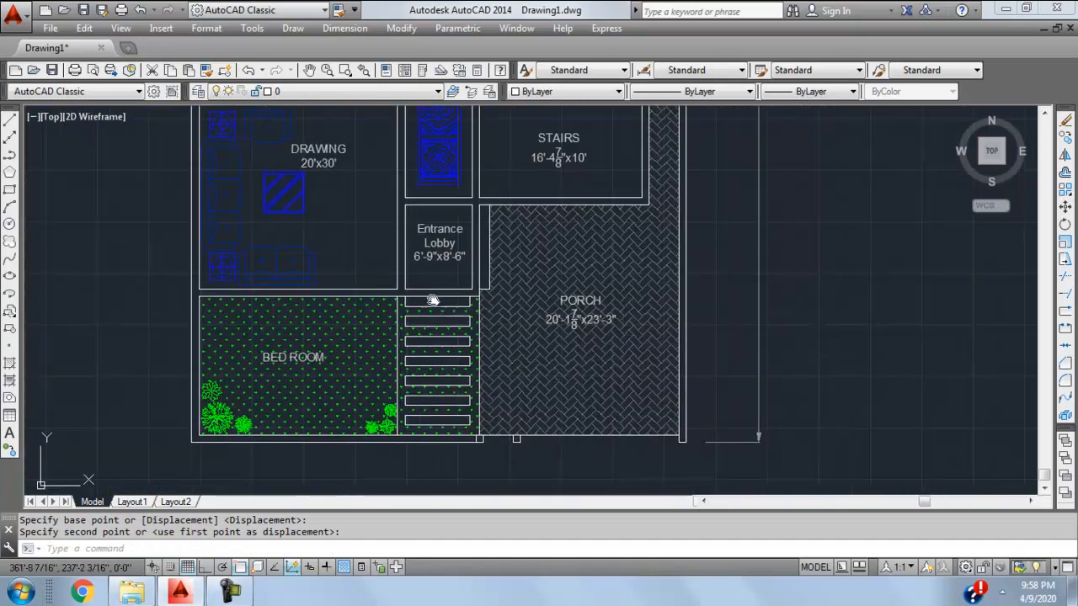
scroll(327, 369, "up", 2)
key("Escape")
double_click(326, 356)
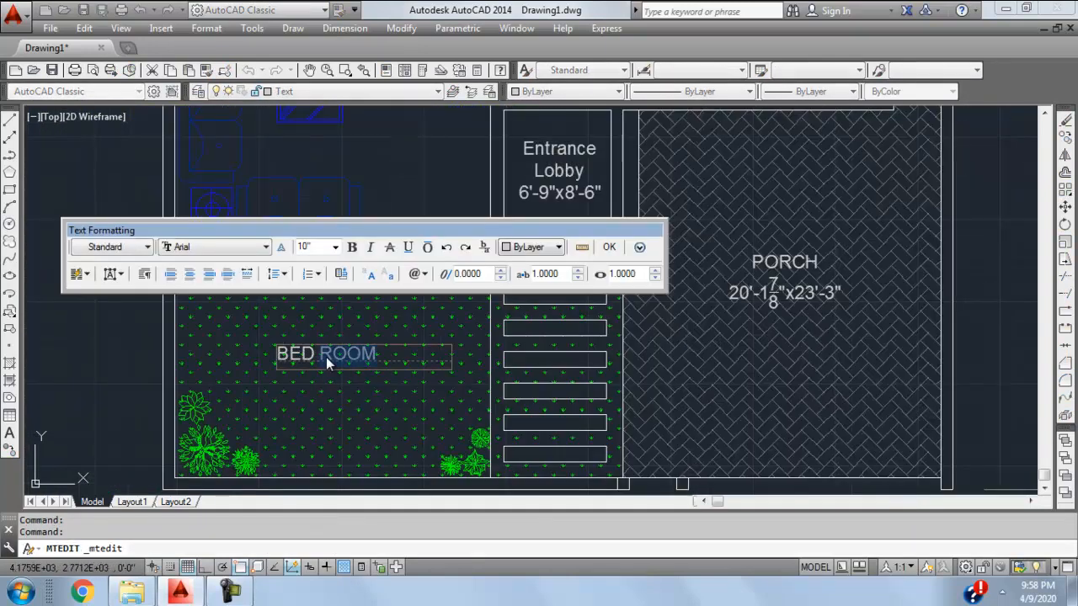
key("Delete")
type("Lawn")
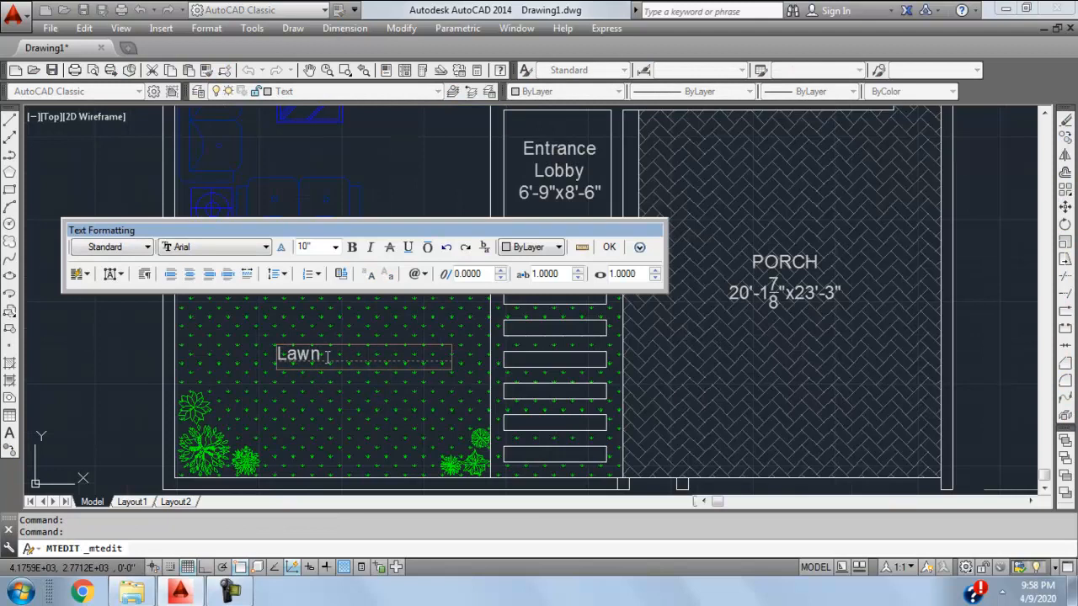
type("LAWN")
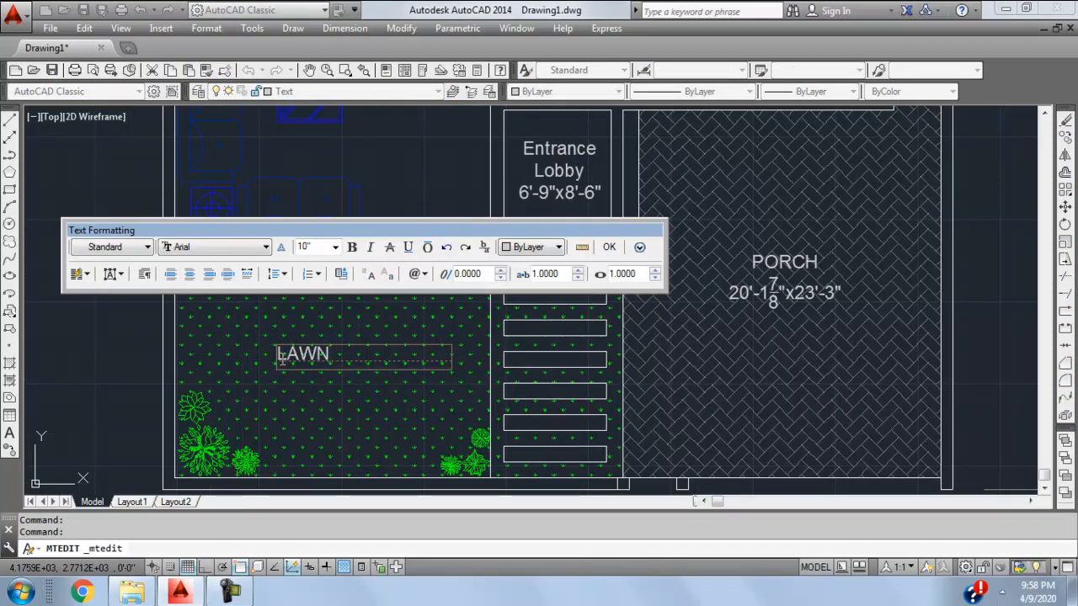
left_click(609, 247)
- Measure the front lawn's width with a horizontal linear dimension between its two upper corners
left_click(345, 27)
left_click(331, 73)
left_click(177, 255)
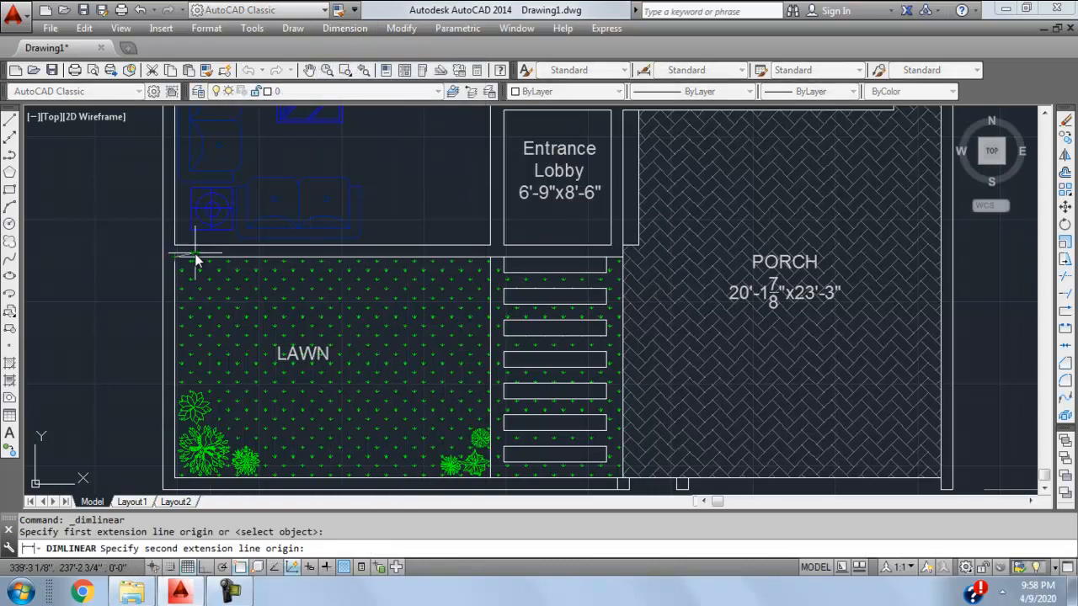
left_click(487, 263)
left_click(396, 293)
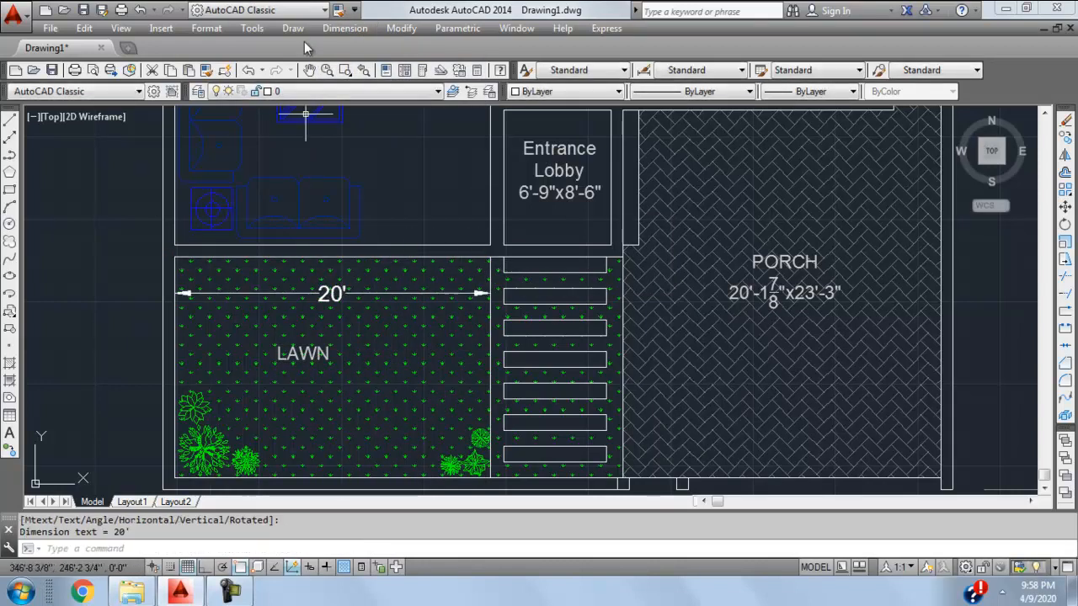
- Measure the front lawn's length with a vertical linear dimension along its edge beside the stepping-stone path
left_click(345, 27)
left_click(353, 72)
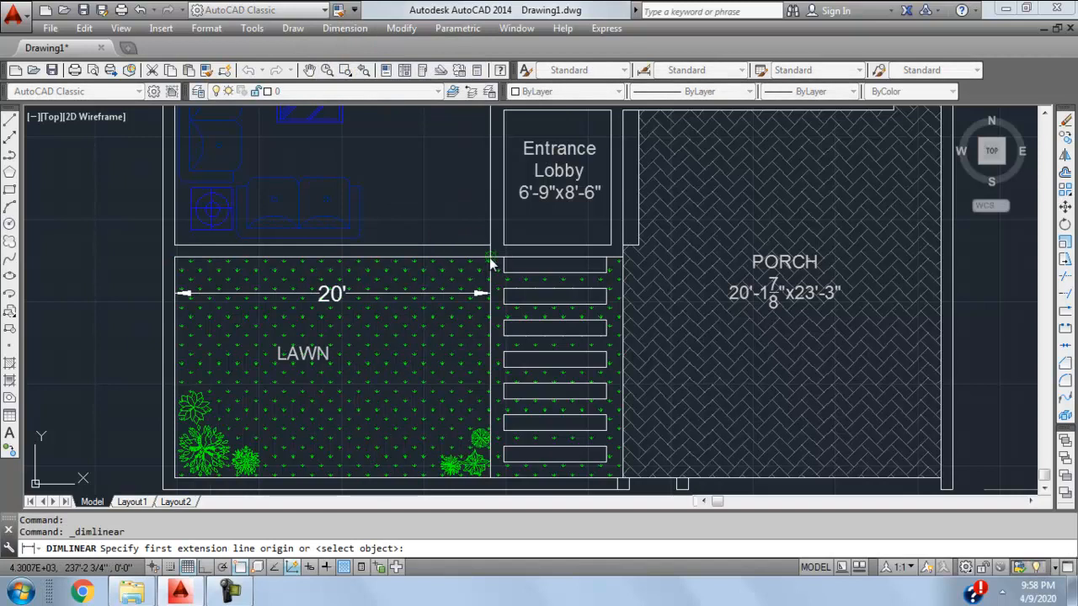
left_click(490, 257)
left_click(491, 478)
left_click(399, 389)
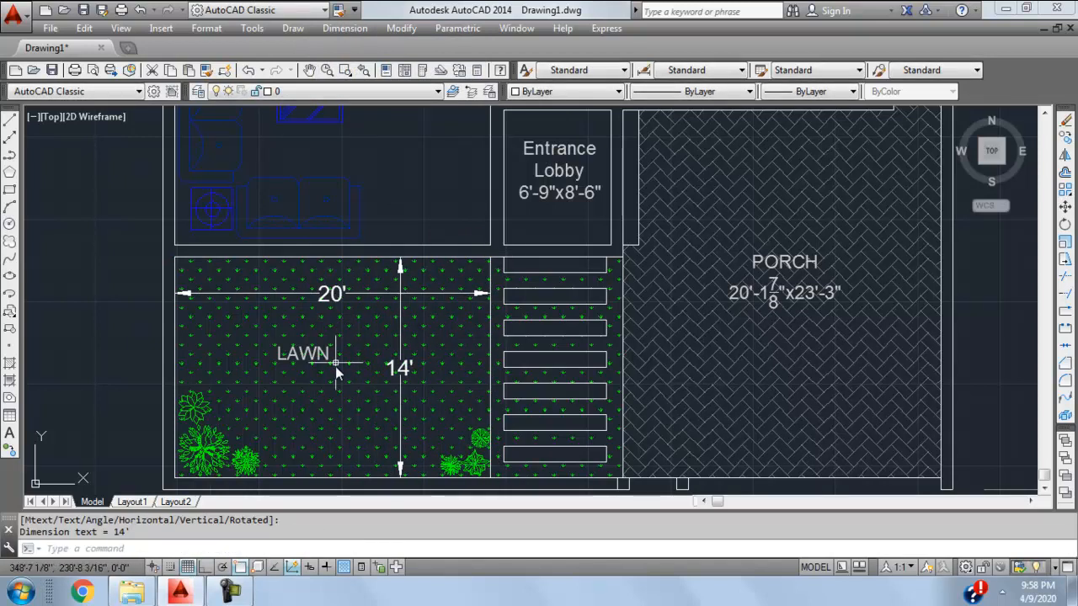
- Add the size 20'x14' on a second line under LAWN and centre-align the label text
double_click(316, 356)
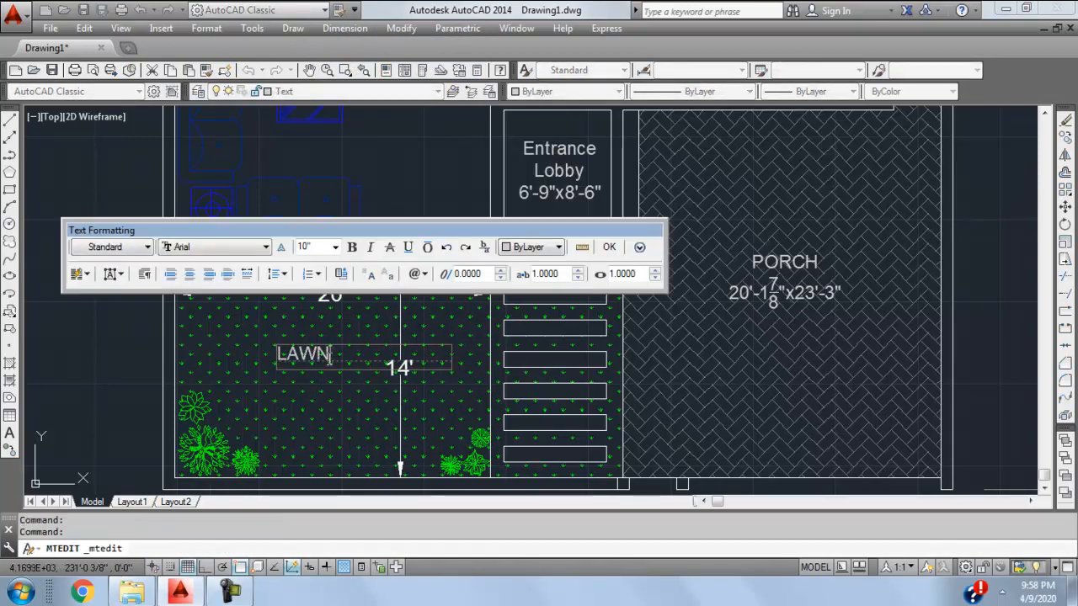
key("Return")
type("2-")
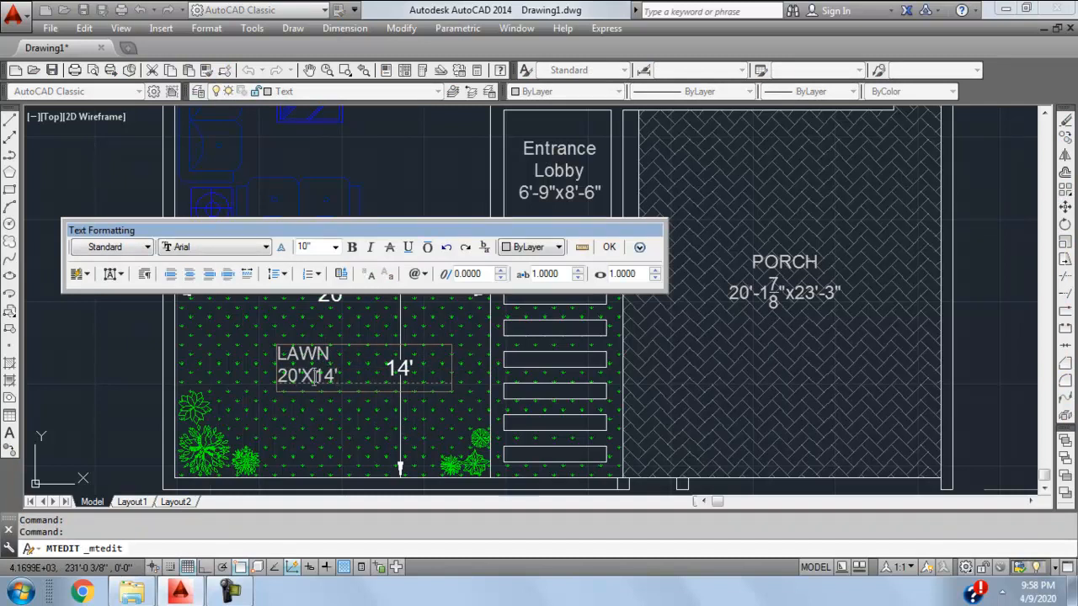
left_click_drag(352, 378, 249, 355)
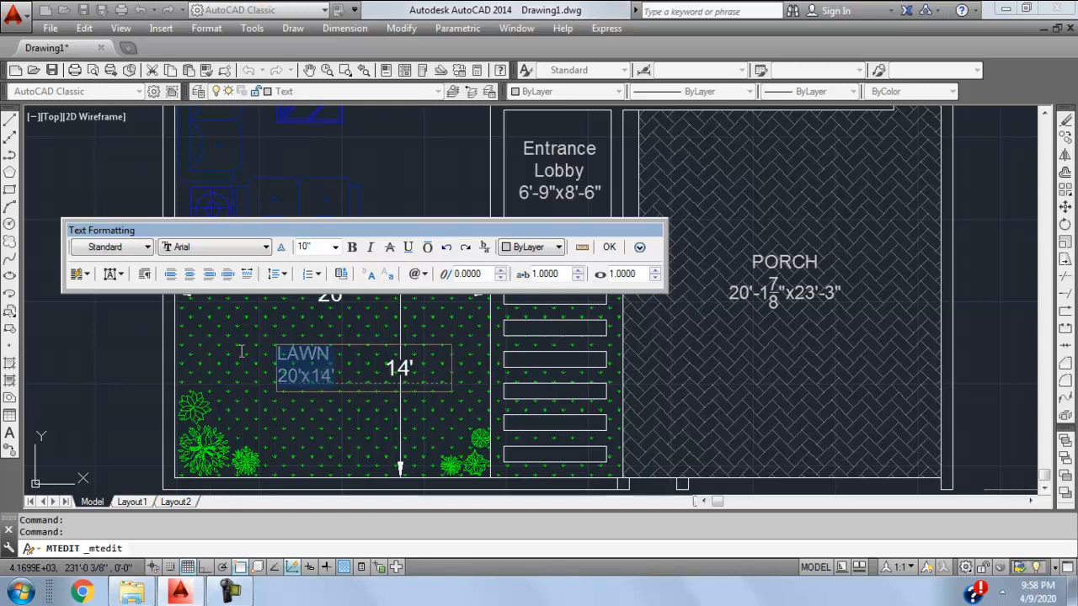
left_click(190, 274)
left_click(607, 248)
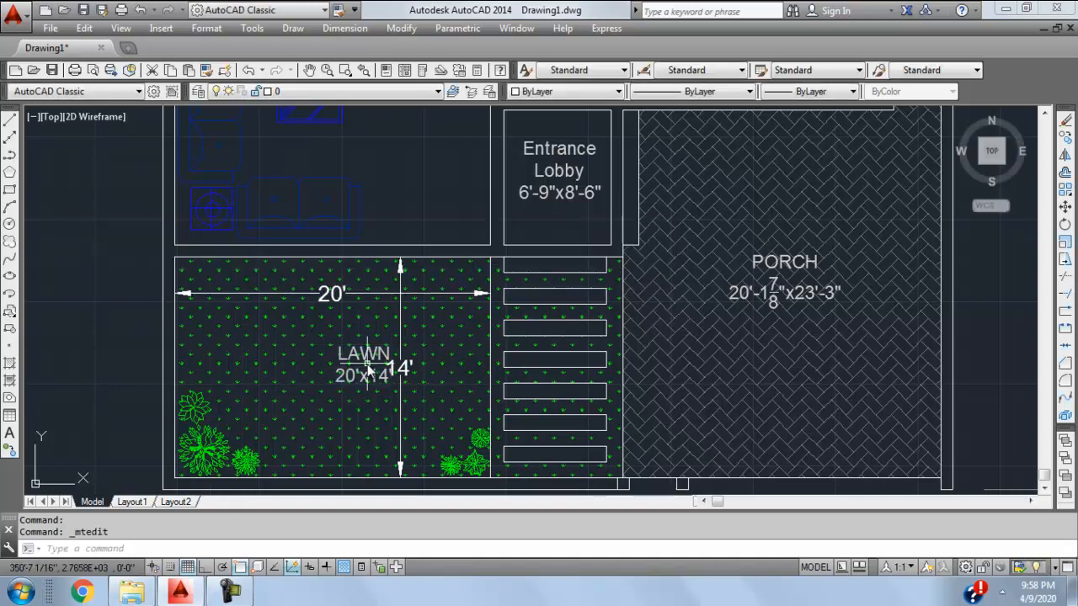
- Move the LAWN label slightly left and up to centre it on the front lawn
type("m")
key("Return")
left_click(272, 380)
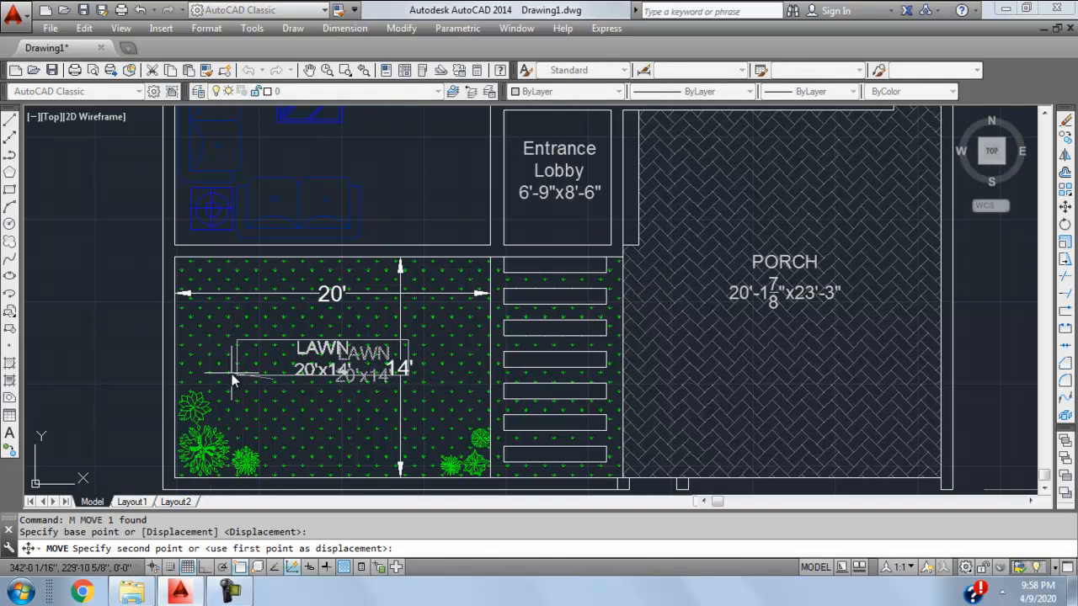
left_click(232, 369)
- Delete the lawn's temporary vertical and horizontal dimensions
left_click(421, 301)
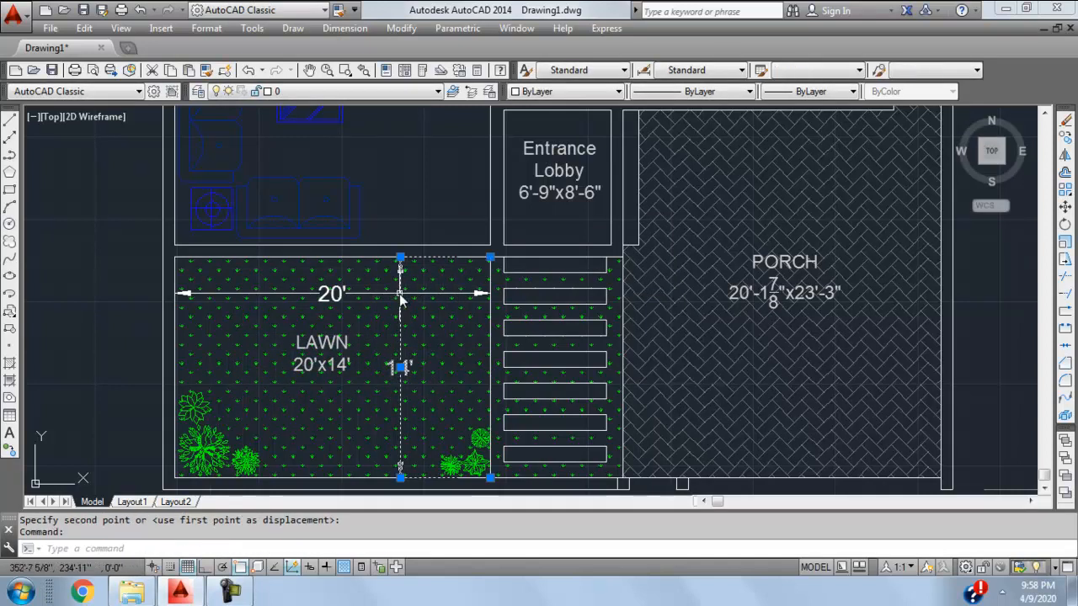
key("Delete")
left_click(332, 296)
key("Delete")
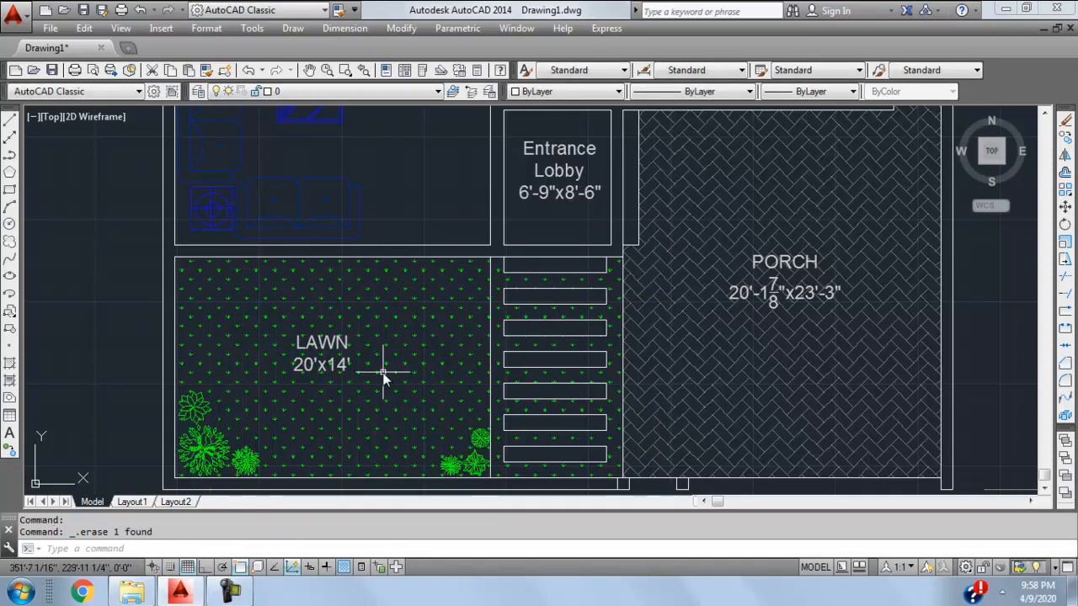
- Review the labels and sizes across the whole floor plan, from the rear bedrooms to the front lawn and porch
scroll(386, 370, "down", 6)
middle_click_drag(441, 362, 489, 423)
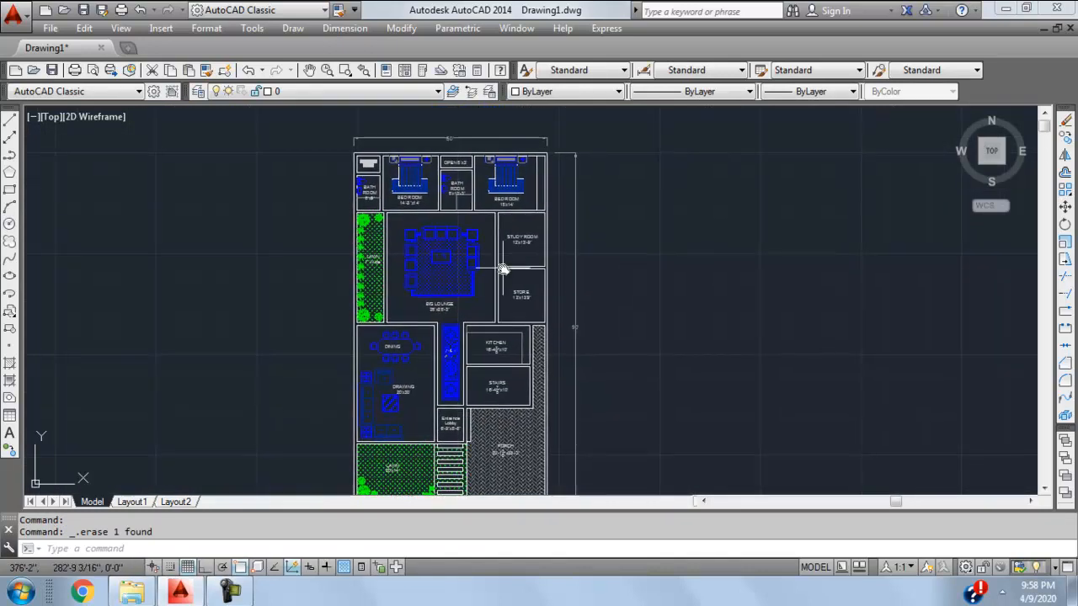
scroll(505, 258, "up", 2)
middle_click_drag(521, 235, 523, 339)
scroll(510, 260, "down", 1)
scroll(497, 240, "up", 5)
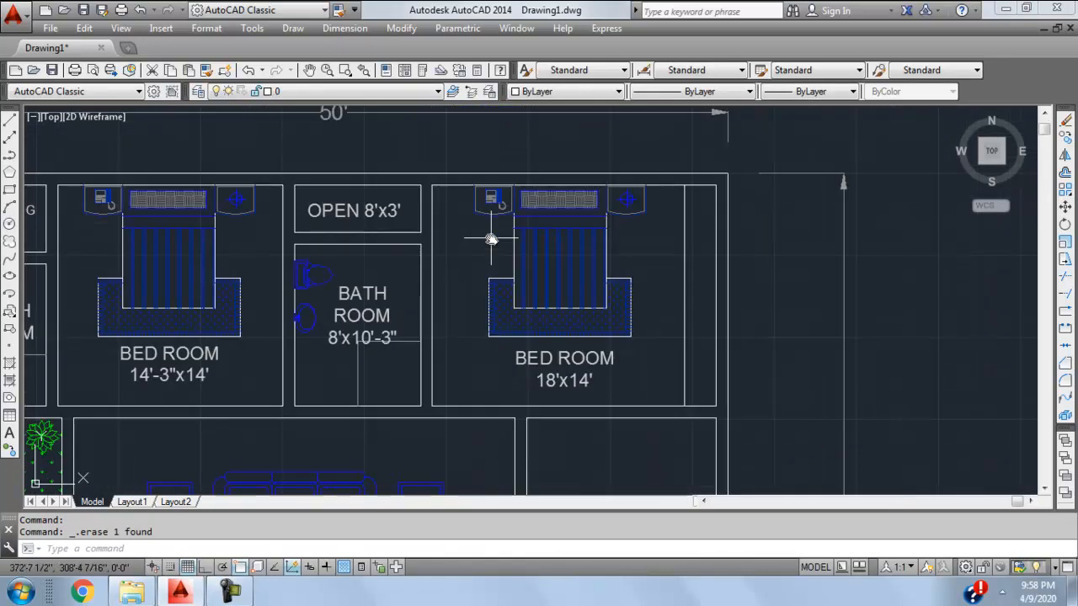
scroll(491, 234, "down", 2)
middle_click_drag(532, 213, 615, 197)
scroll(654, 324, "up", 1)
scroll(627, 293, "down", 1)
middle_click_drag(673, 294, 702, 289)
scroll(757, 284, "down", 1)
middle_click_drag(791, 353, 715, 126)
middle_click_drag(718, 469, 696, 326)
scroll(601, 418, "up", 1)
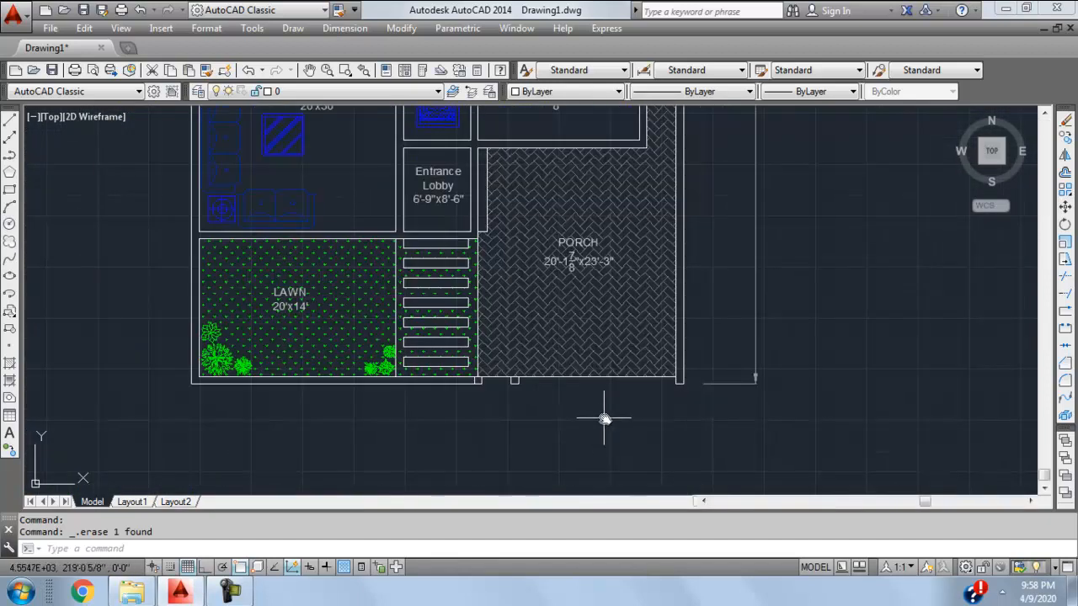
- Add a horizontal linear dimension across the wide porch gate opening, from the small pillar to the right boundary wall, just below the front wall
middle_click_drag(601, 418, 587, 395)
scroll(580, 353, "up", 1)
middle_click_drag(583, 357, 649, 325)
mouse_move(573, 357)
middle_mouse_down()
mouse_move(738, 320)
mouse_move(560, 366)
middle_mouse_up()
left_click(345, 28)
left_click(354, 75)
scroll(519, 323, "up", 2)
left_click(556, 379)
scroll(556, 379, "down", 2)
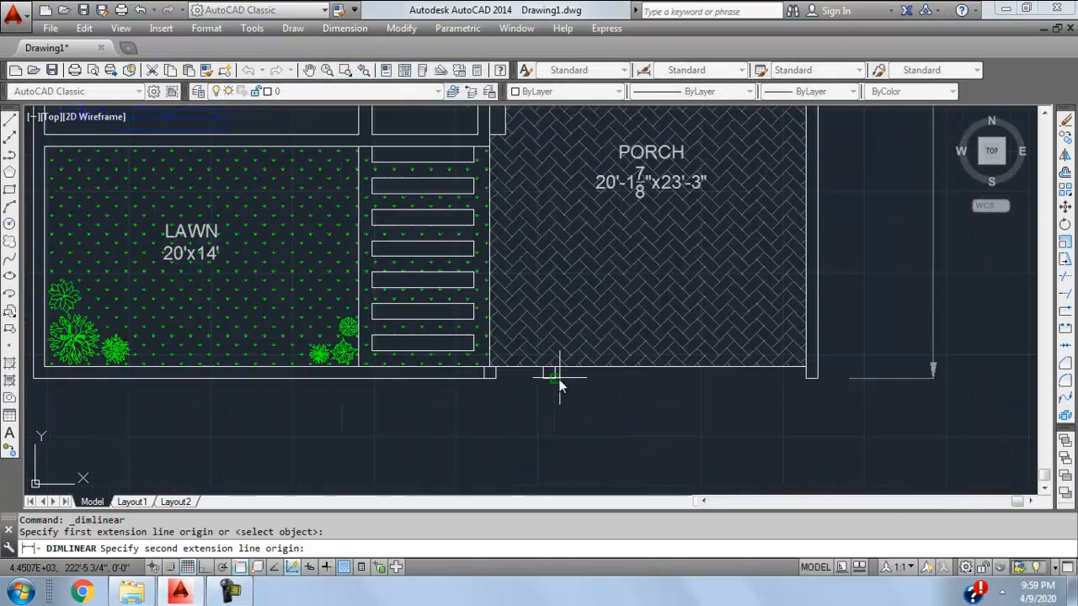
left_click(806, 380)
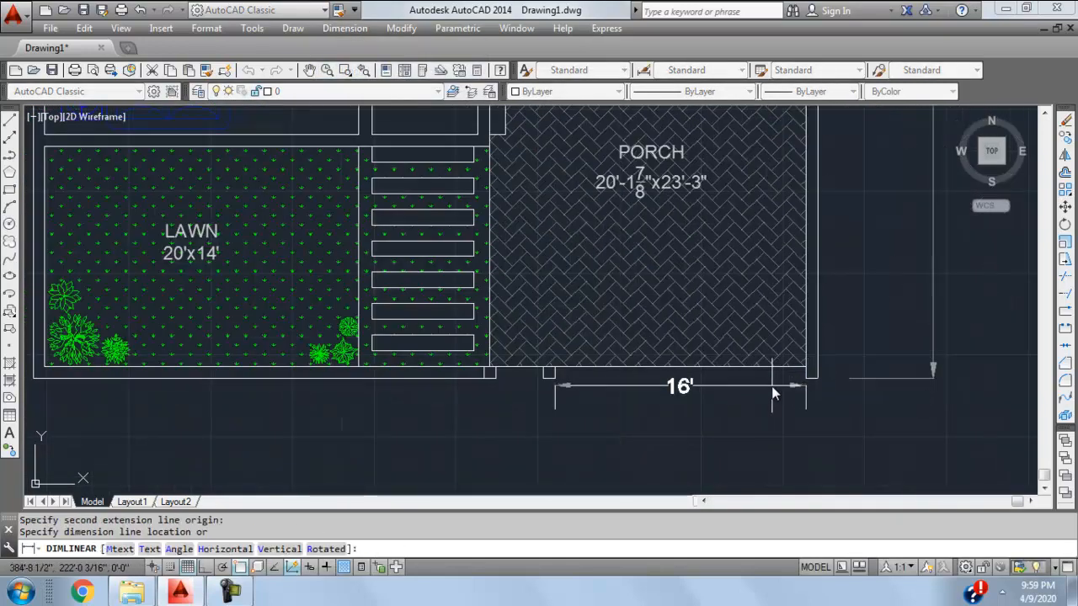
left_click(772, 385)
- Add a horizontal linear dimension across the narrow gate opening between the two small pillars, level with the wide gate's dimension
left_click(344, 28)
left_click(349, 74)
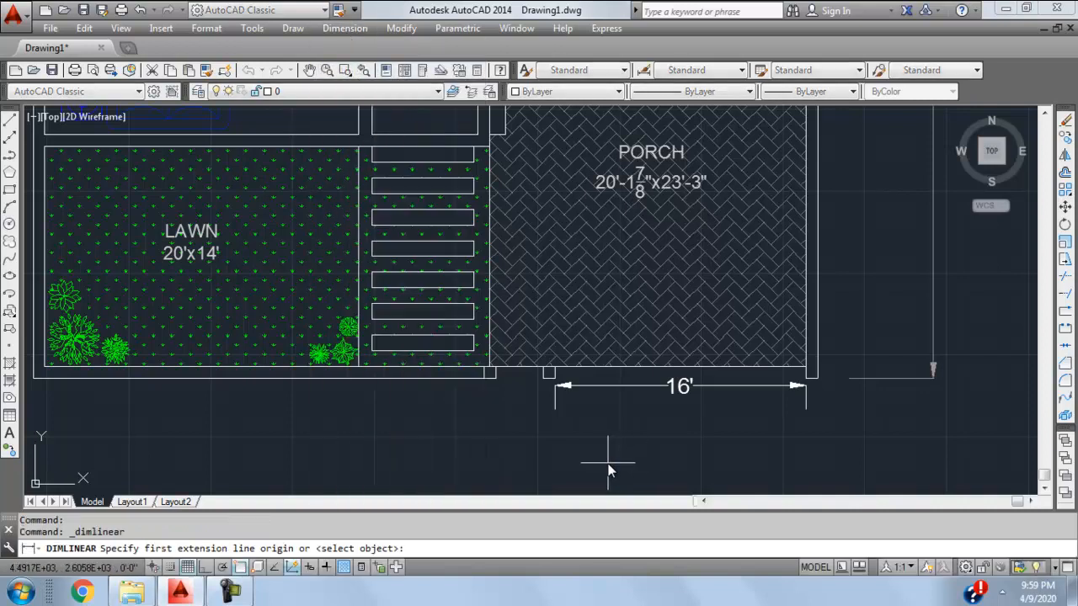
scroll(442, 332, "up", 4)
left_click(447, 330)
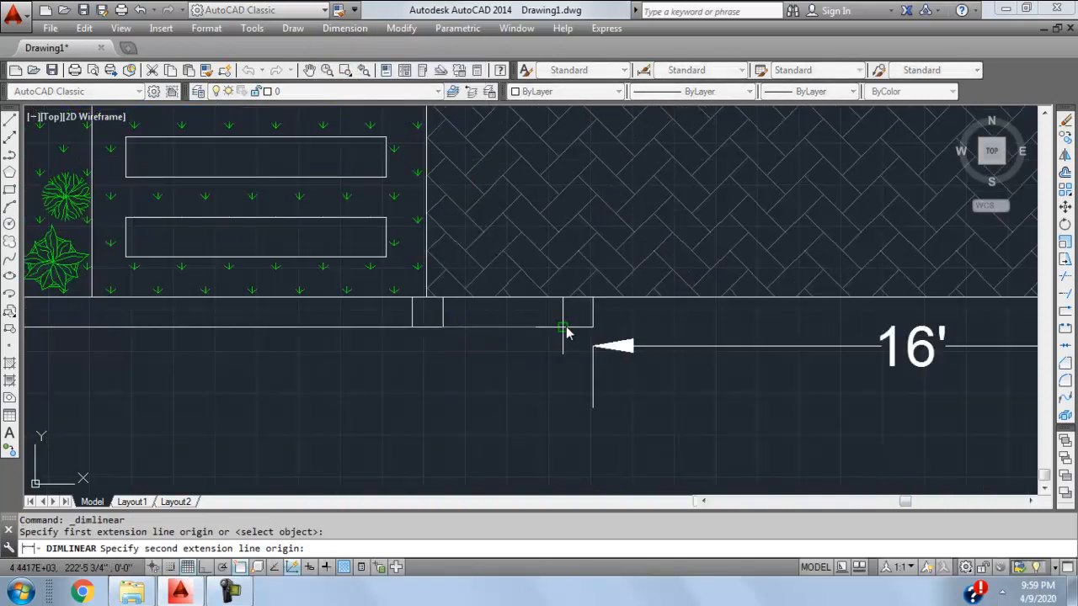
left_click(563, 327)
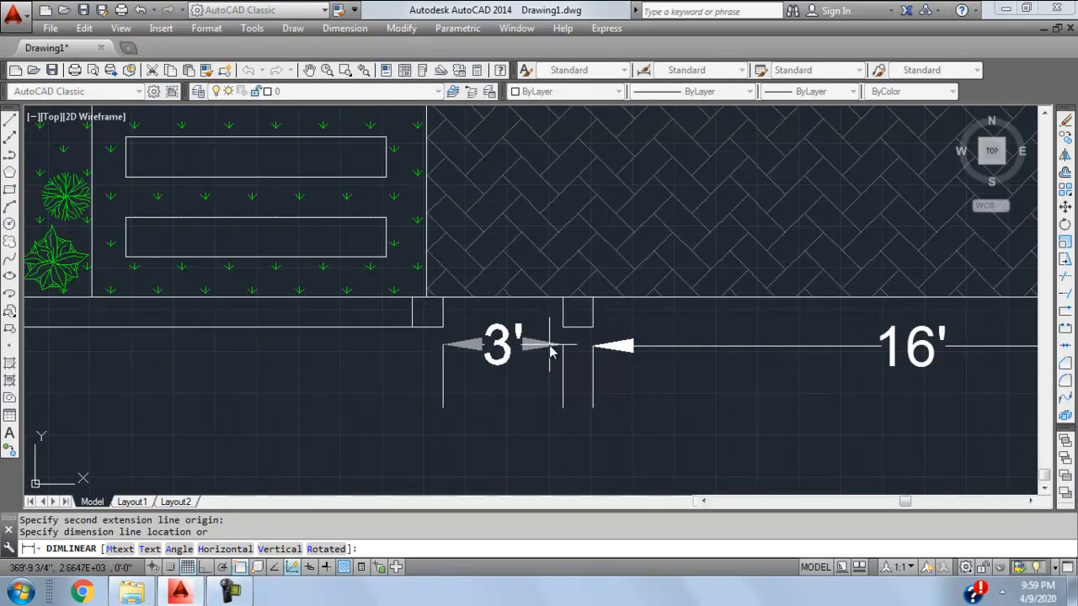
left_click(548, 355)
- Examine the finished floor plan as a whole, checking room labels, furniture, overall dimensions and the front gate dimensions
scroll(740, 368, "down", 4)
scroll(695, 305, "down", 3)
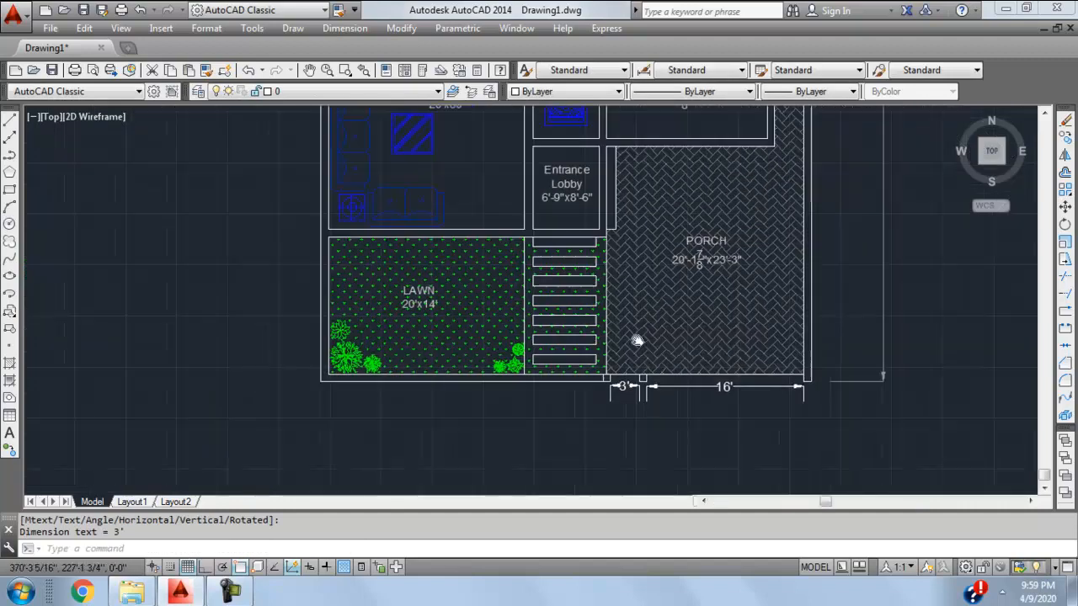
middle_click_drag(541, 407, 539, 334)
scroll(539, 335, "down", 2)
scroll(537, 332, "up", 2)
mouse_move(493, 298)
middle_mouse_down()
mouse_move(440, 258)
mouse_move(448, 279)
middle_mouse_up()
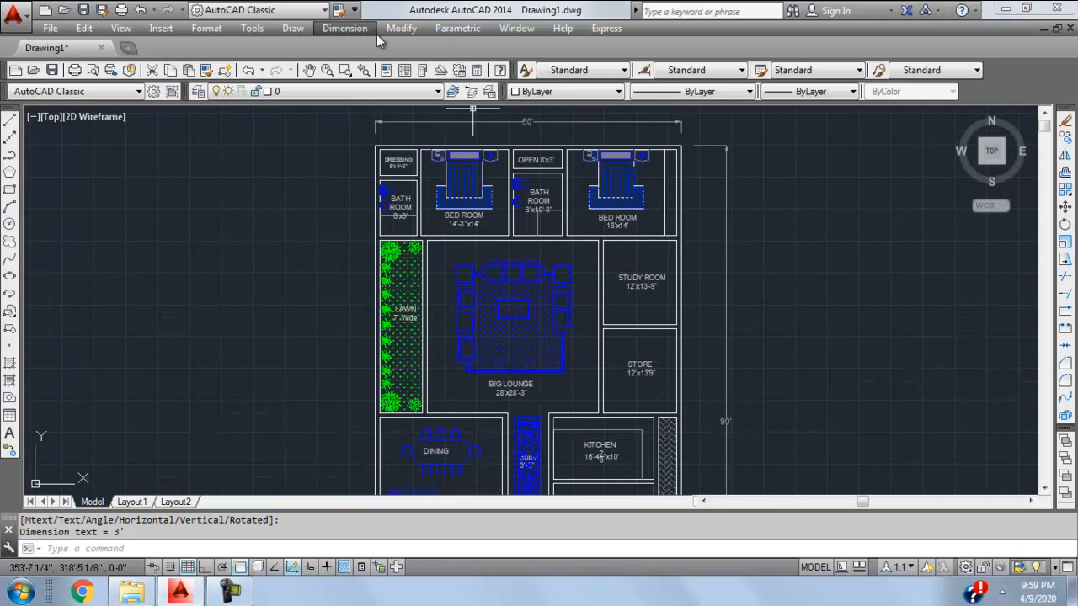
scroll(554, 336, "down", 2)
middle_click_drag(534, 476, 561, 360)
middle_click_drag(566, 320, 490, 370)
middle_click_drag(500, 322, 495, 335)
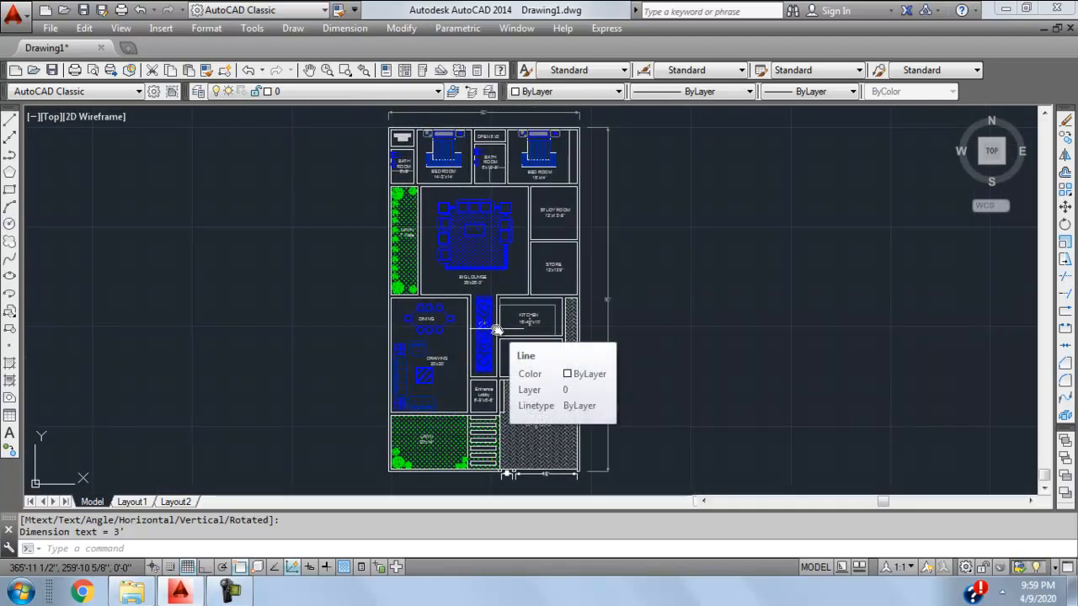
scroll(544, 168, "up", 6)
scroll(525, 192, "down", 3)
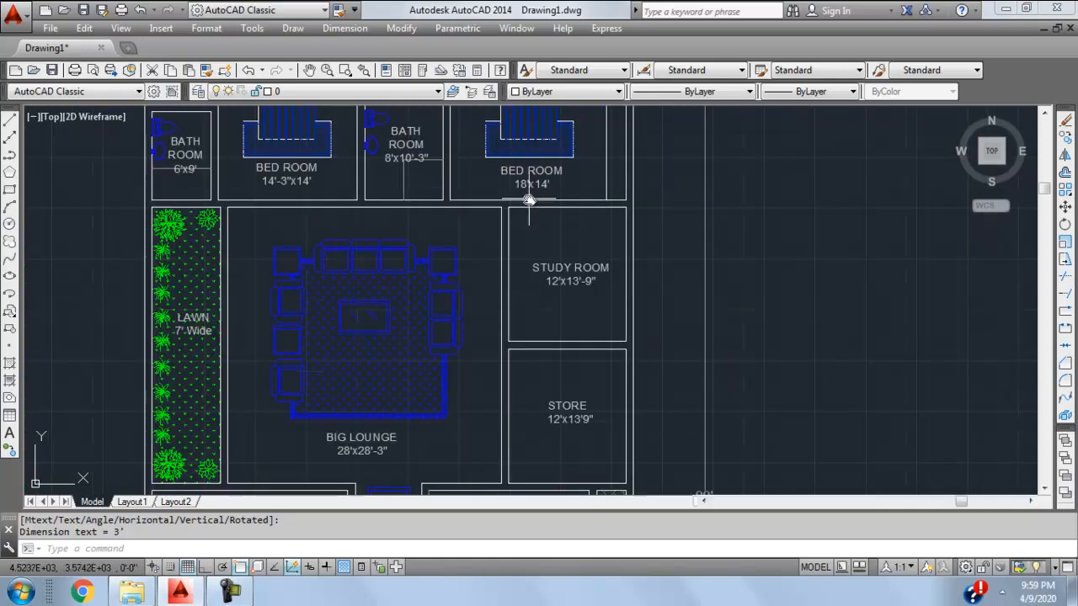
scroll(529, 199, "down", 2)
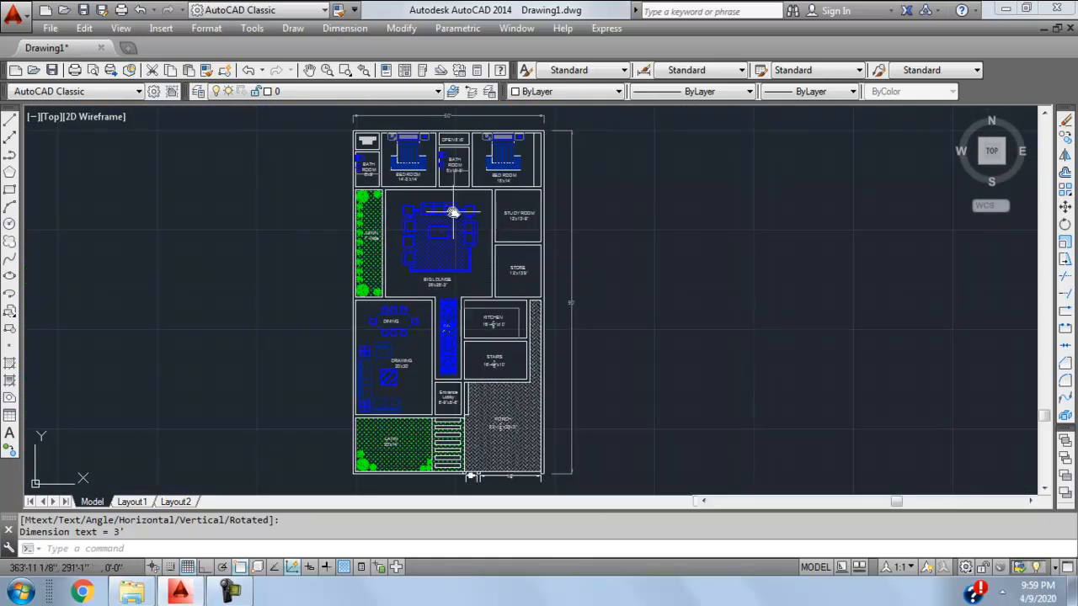
middle_click_drag(452, 175, 425, 171)
middle_click_drag(362, 190, 333, 211)
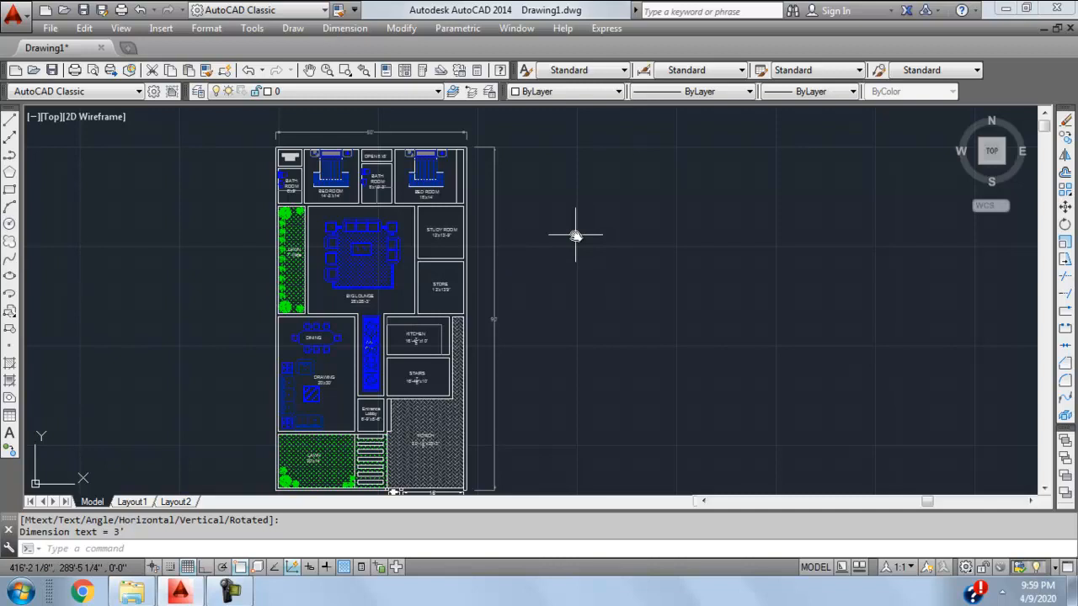
scroll(577, 230, "down", 2)
scroll(560, 248, "up", 2)
middle_click_drag(559, 248, 582, 223)
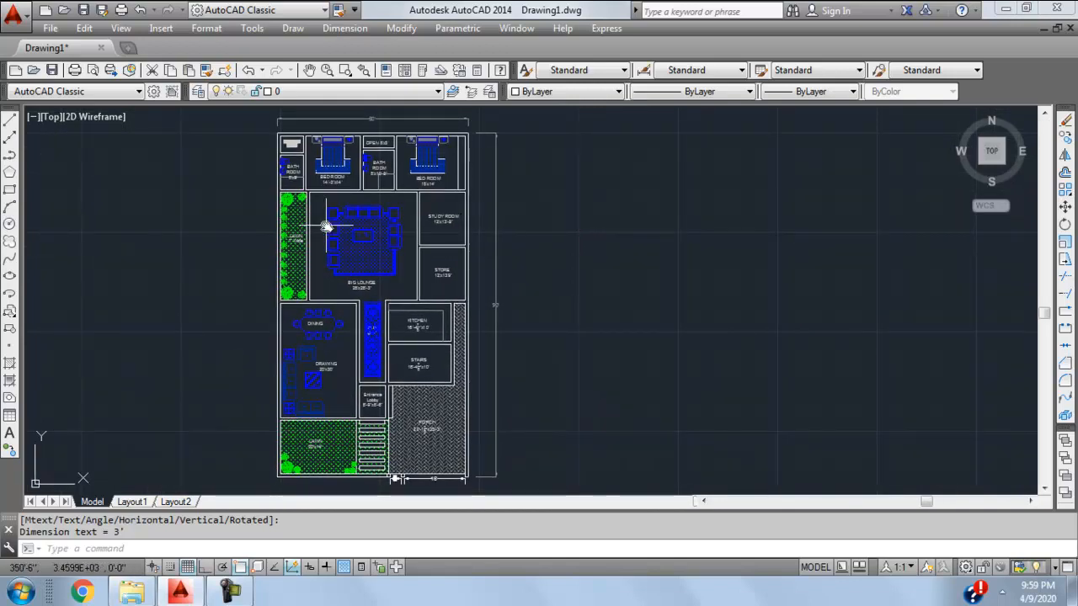
scroll(421, 225, "up", 2)
scroll(427, 308, "down", 4)
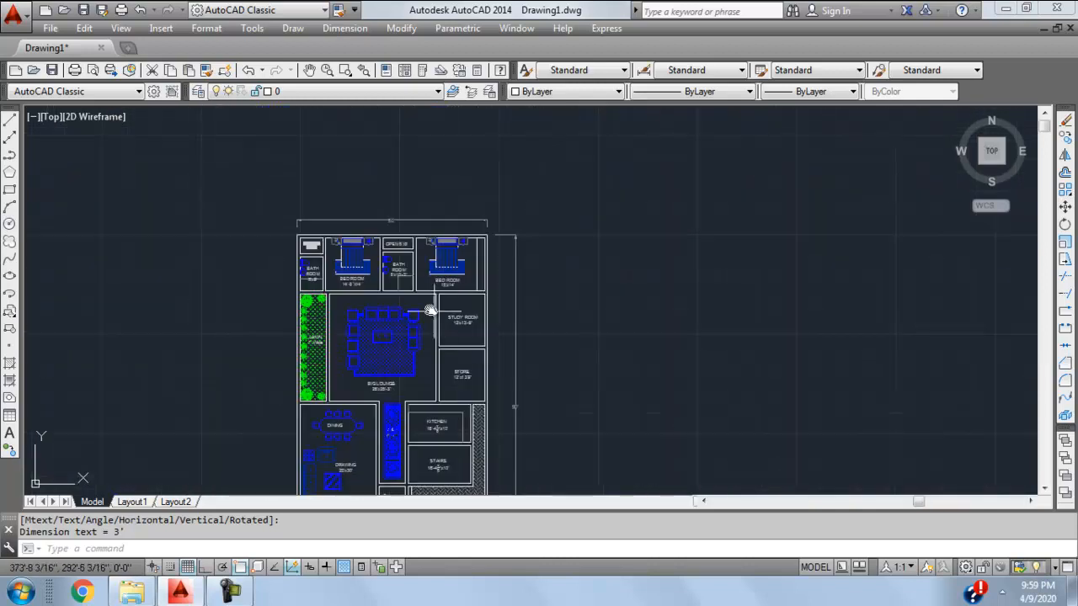
middle_click_drag(457, 289, 453, 289)
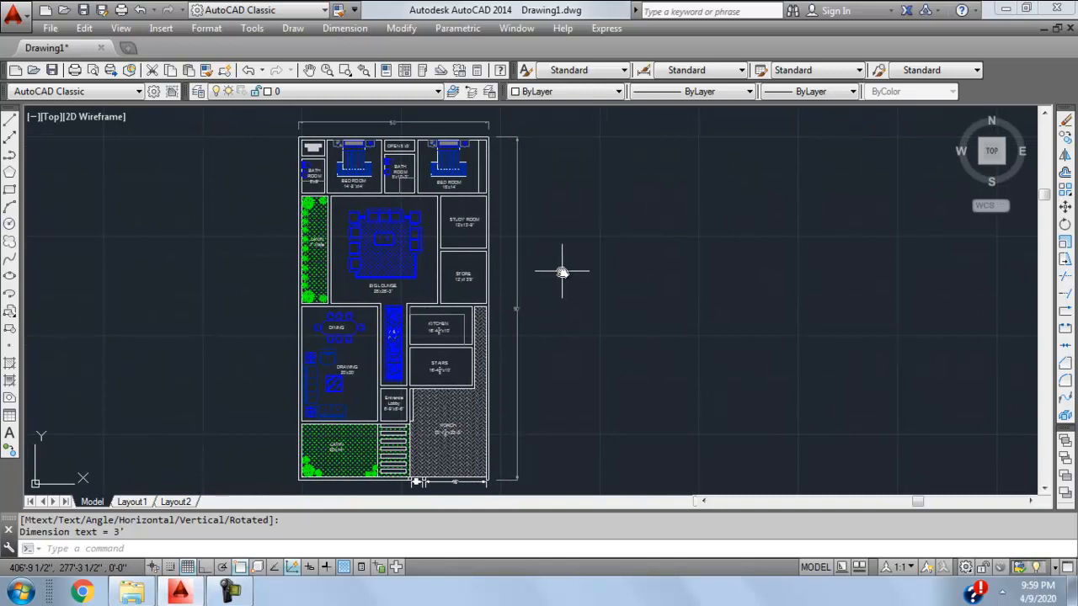